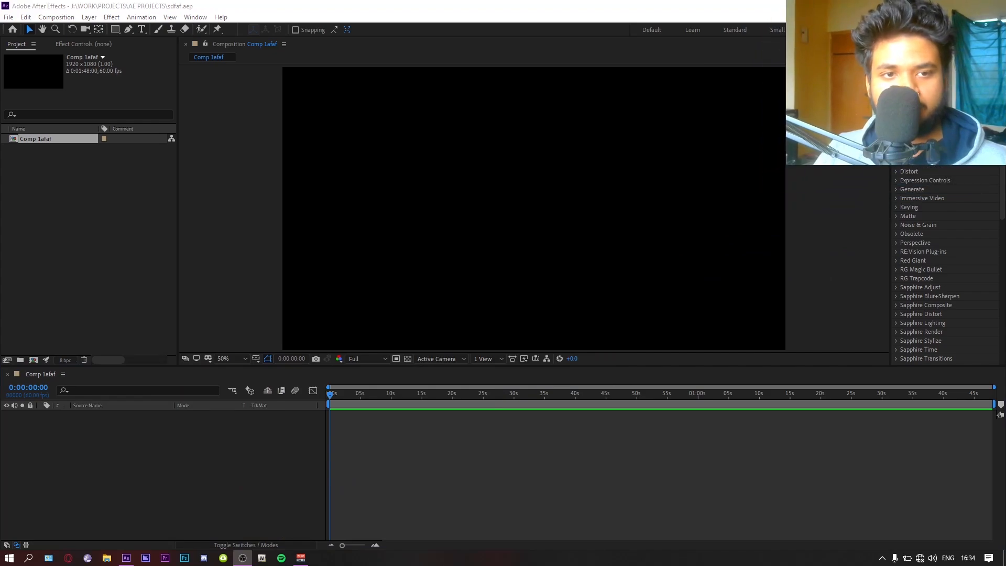
Step: Create a black solid in Comp 1afaf with its width set to 1080 px
left_click(509, 459)
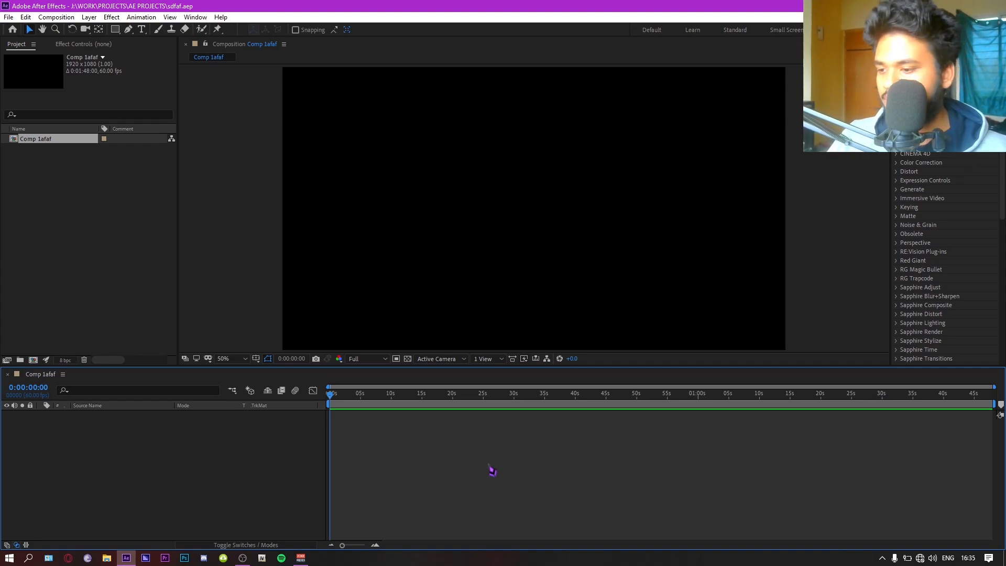
right_click(338, 450)
mouse_move(452, 342)
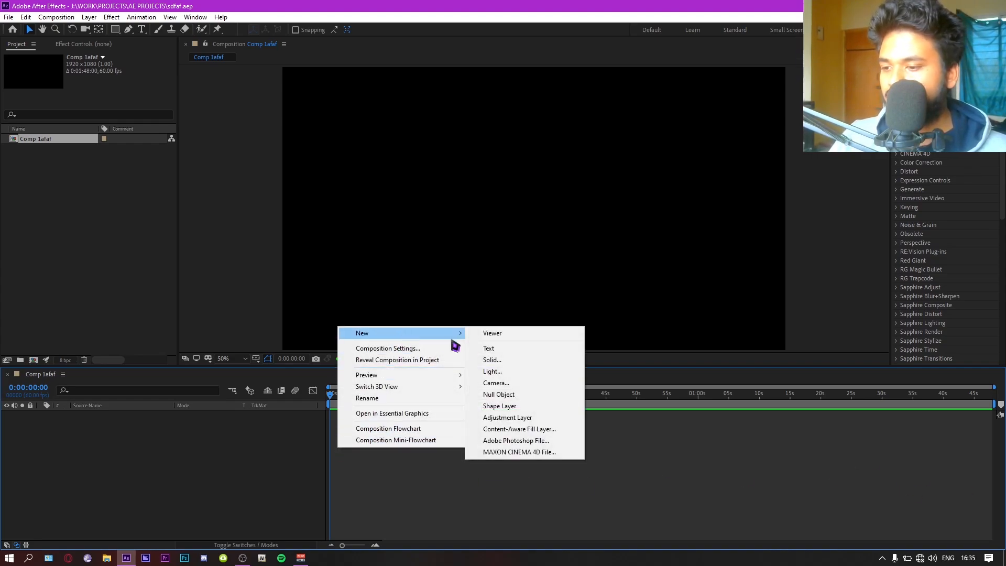
left_click(511, 361)
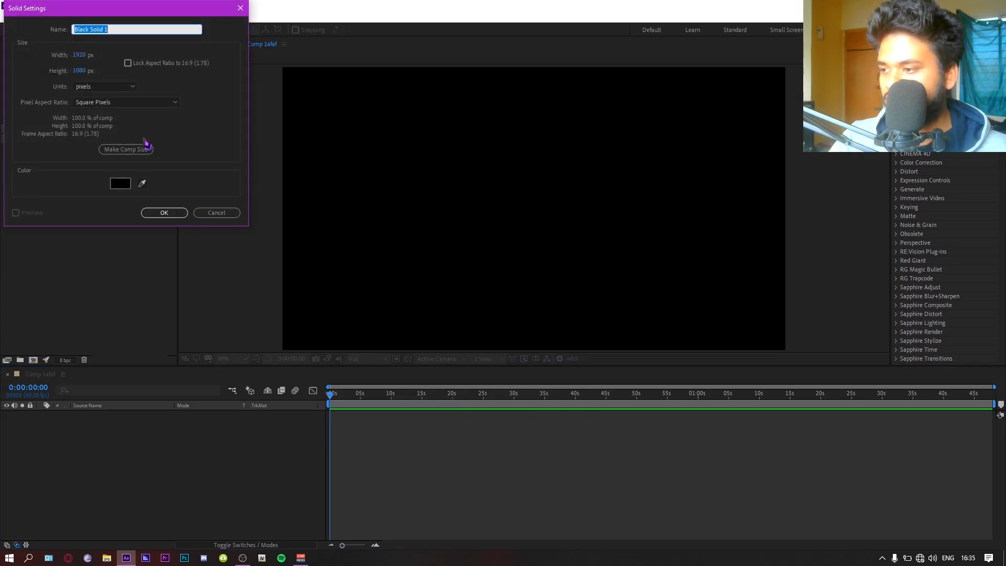
left_click(81, 55)
type("1")
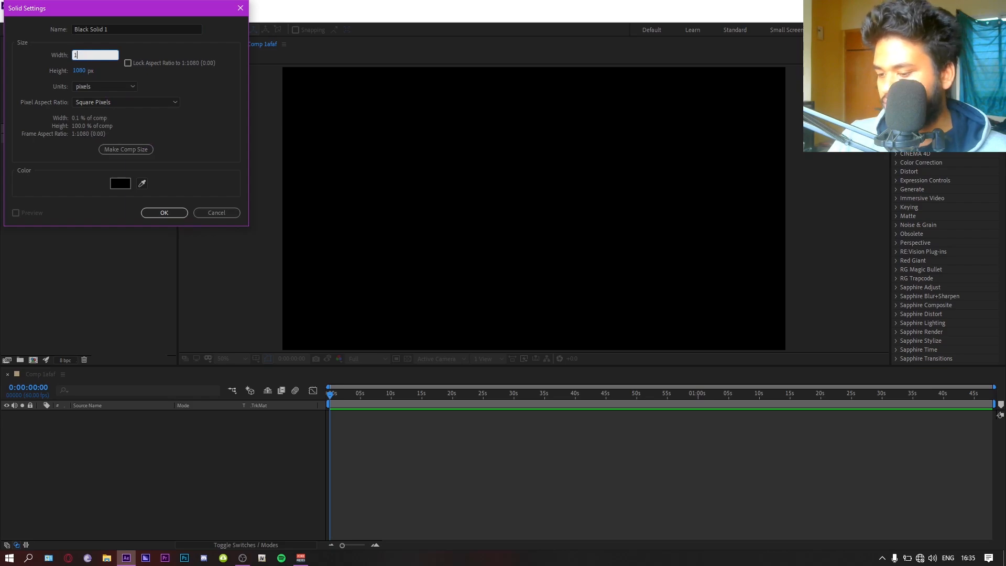
type("080")
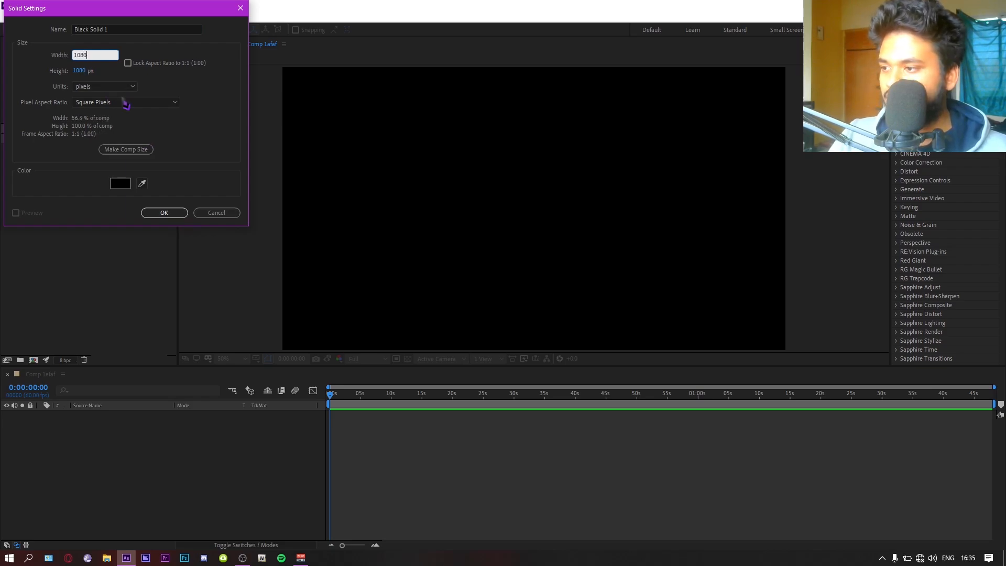
left_click(164, 212)
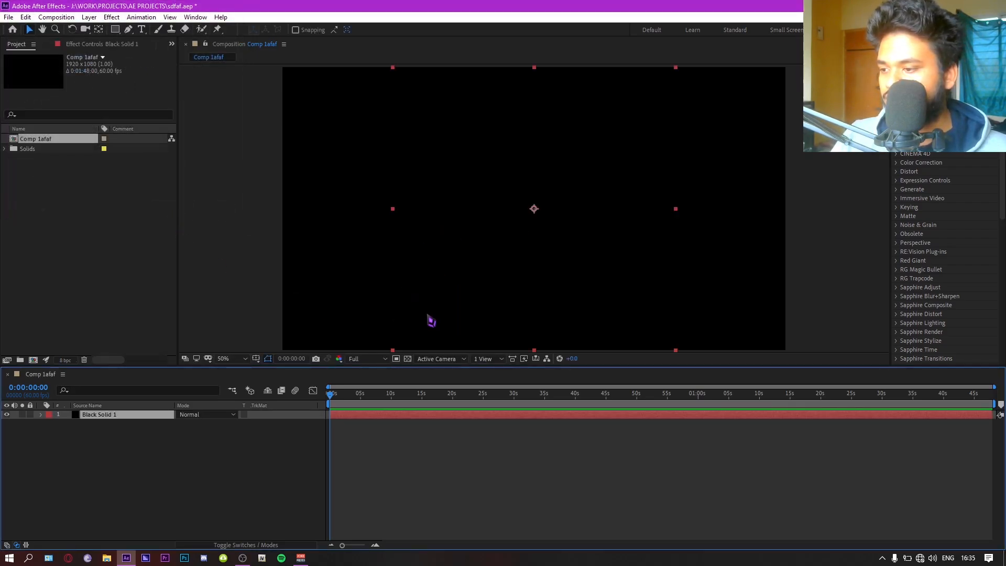
Step: Delete the black solid and add a new white solid of 1080 × 1080 px instead
right_click(141, 425)
left_click(126, 422)
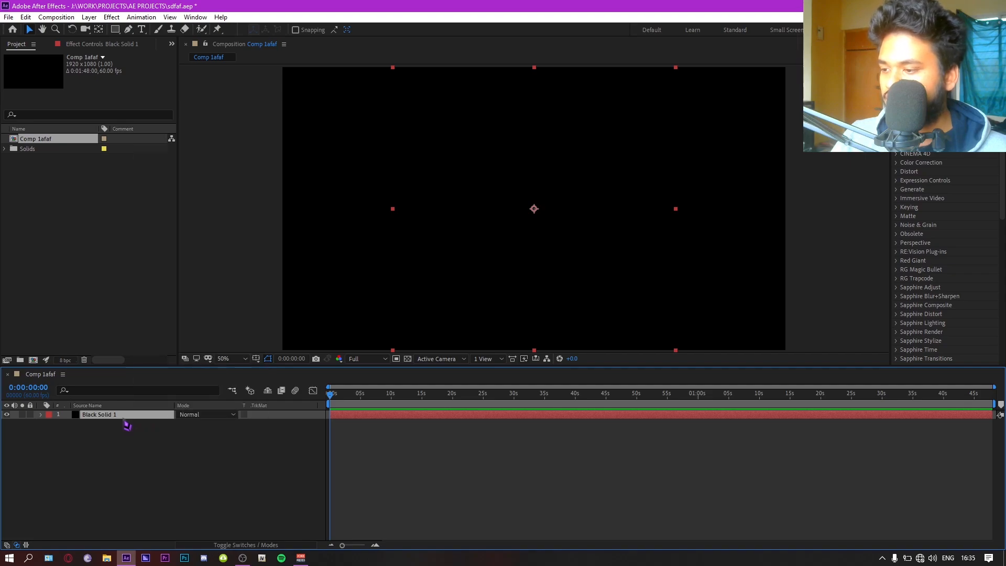
right_click(124, 420)
left_click(116, 426)
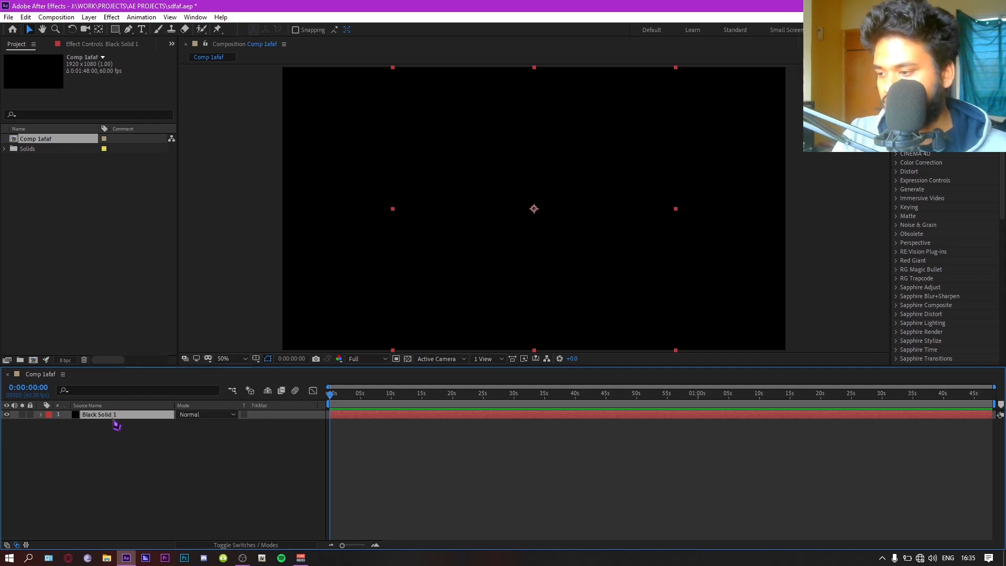
right_click(138, 443)
mouse_move(204, 326)
left_click(289, 351)
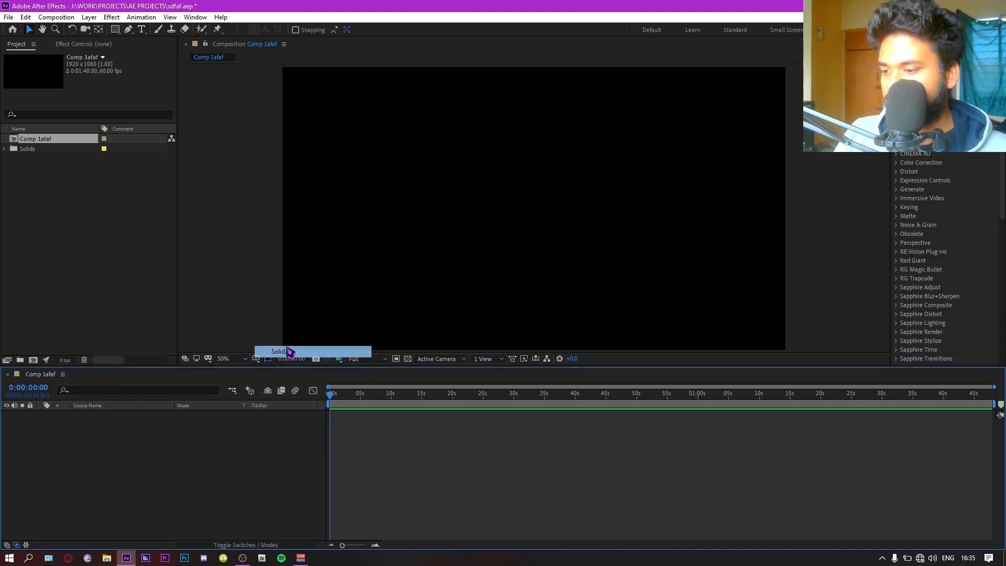
left_click(121, 184)
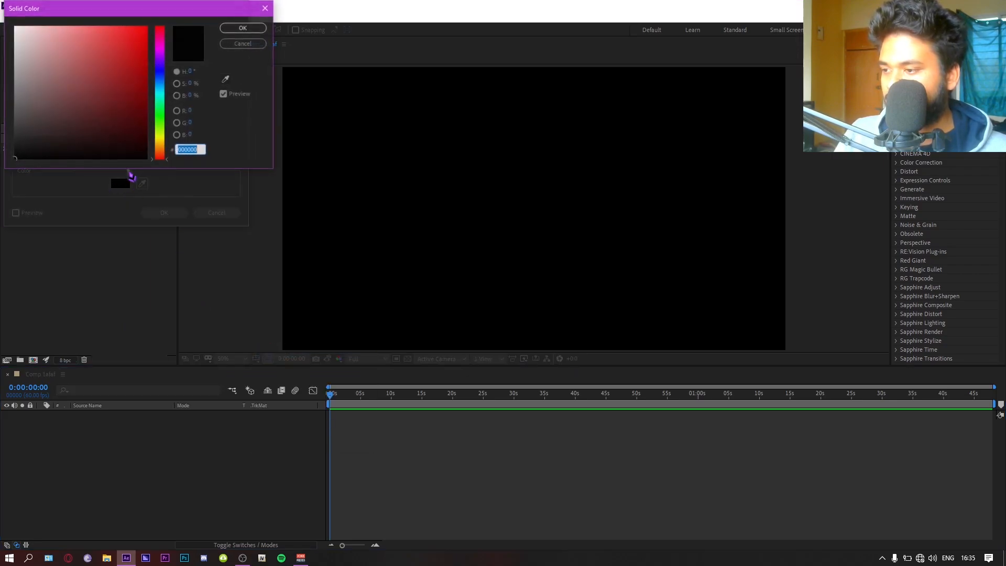
left_click_drag(78, 89, 4, 6)
left_click(240, 30)
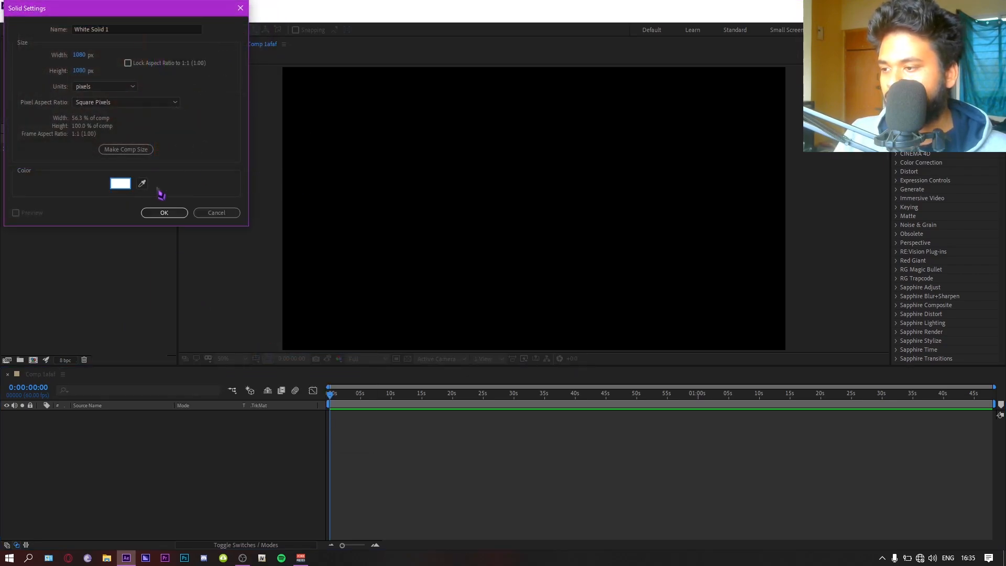
left_click(167, 214)
Step: Scale the white solid down to 30%
key("s")
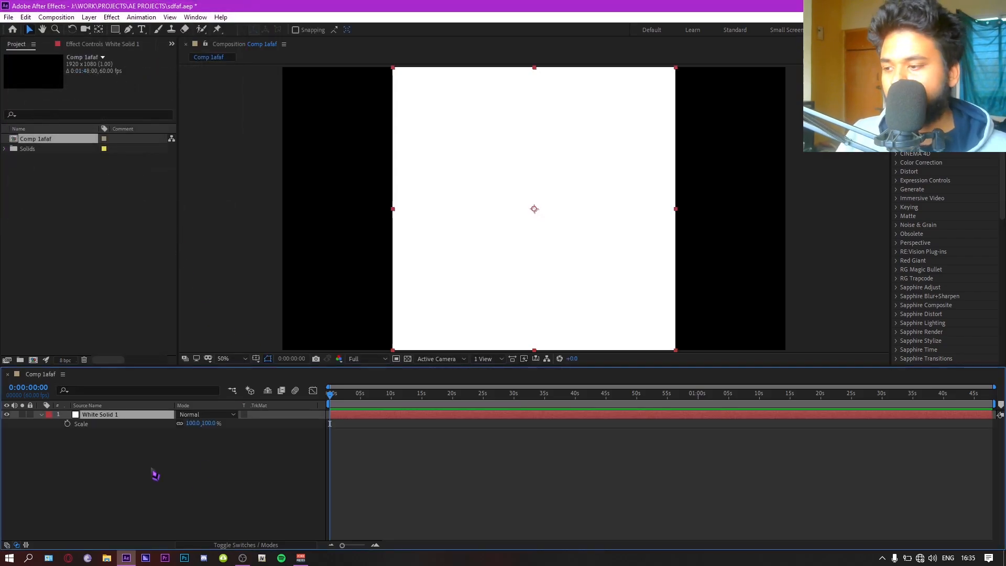
left_click_drag(193, 430, 154, 429)
key("Return")
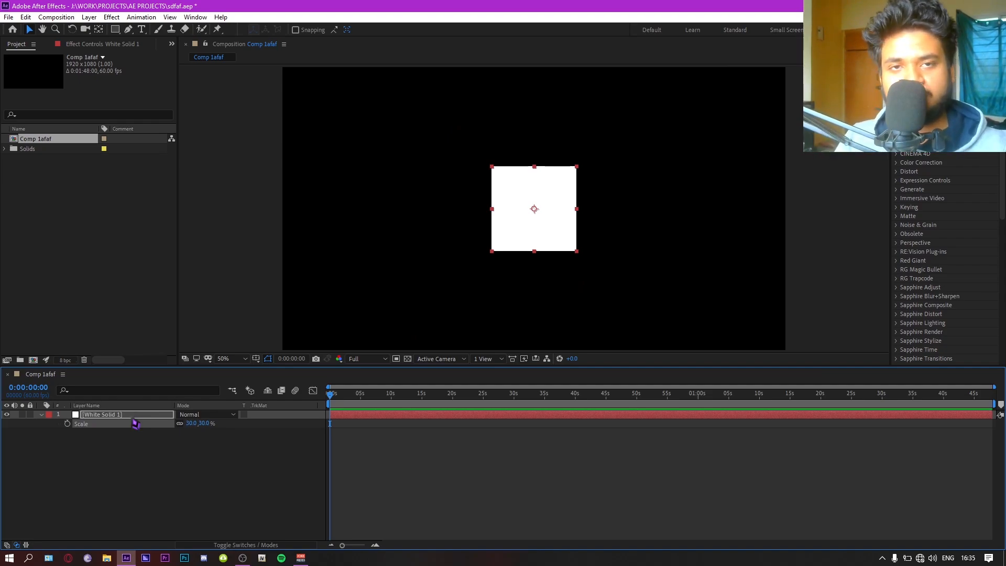
key("Return")
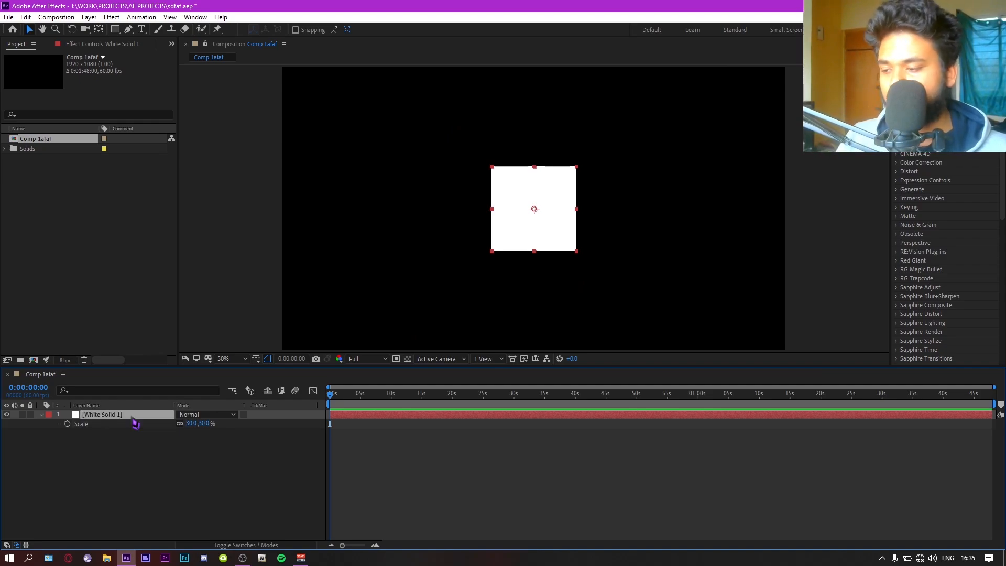
Step: Move the white square to position 195, 540 and set a position keyframe at the first frame
key("p")
left_click_drag(178, 433, 67, 458)
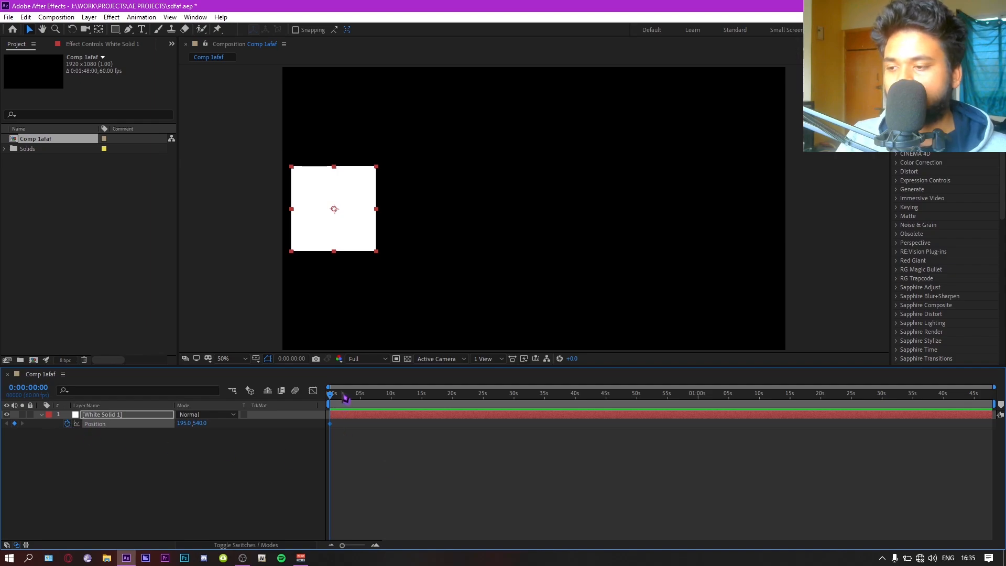
Step: Shorten the composition's work area so that it ends at about one second
left_click(343, 394)
left_click(376, 545)
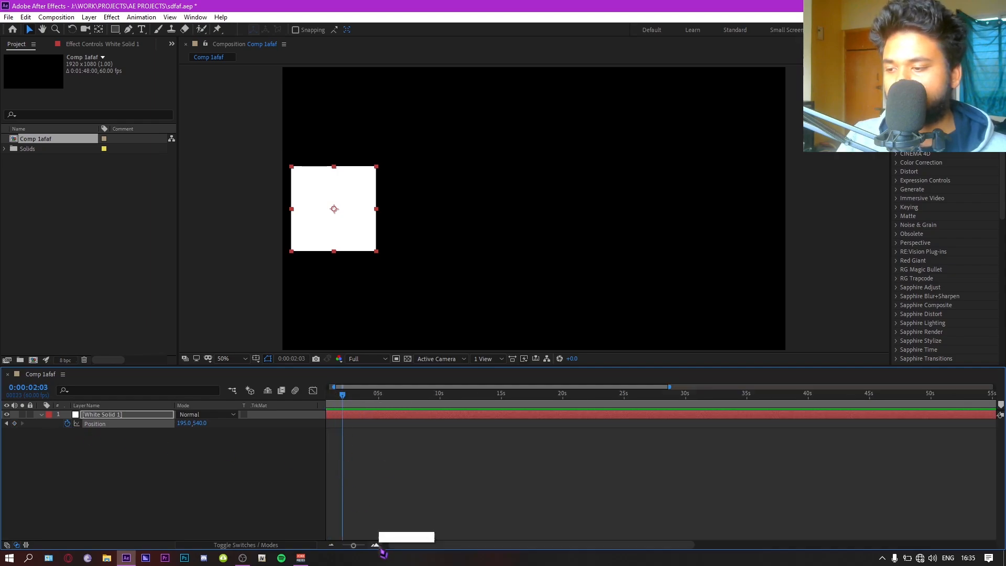
left_click(376, 545)
left_click(376, 545)
left_click(412, 543)
left_click_drag(414, 548, 405, 546)
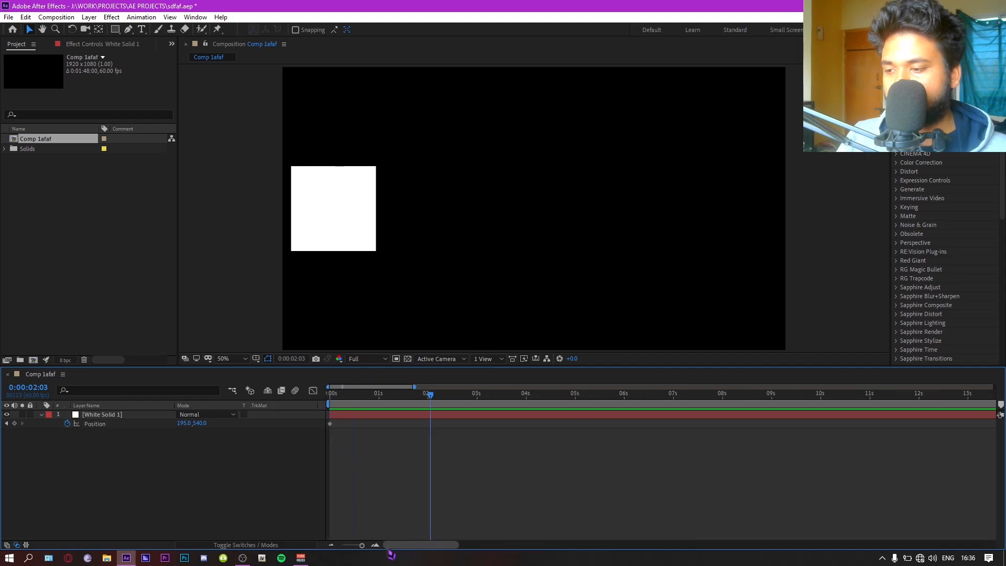
left_click_drag(429, 396, 371, 397)
key("n")
Step: Add a position keyframe at 0:00:00:59 that moves the white square across the frame to 1695, 540
left_click(377, 545)
left_click(378, 545)
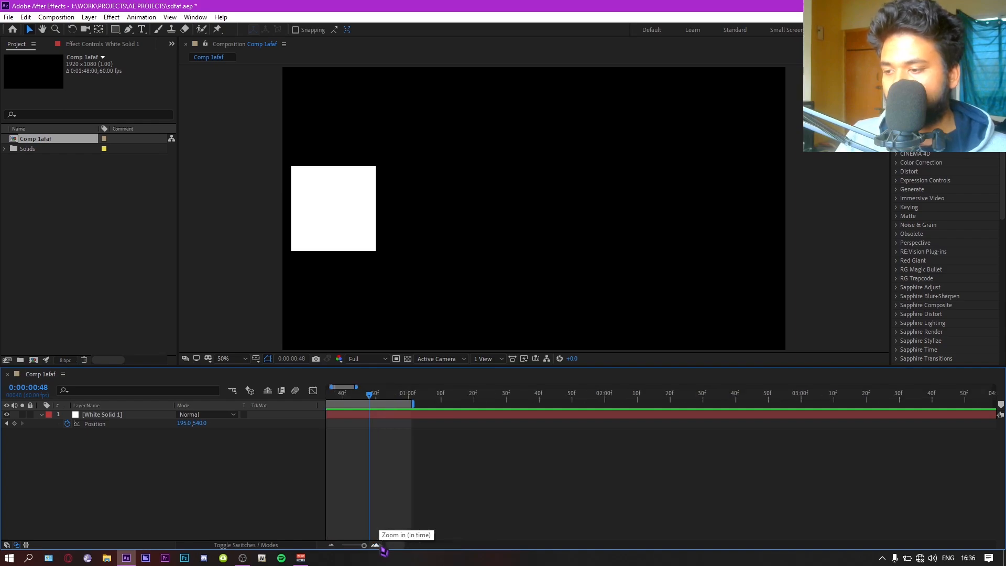
left_click_drag(400, 545, 386, 549)
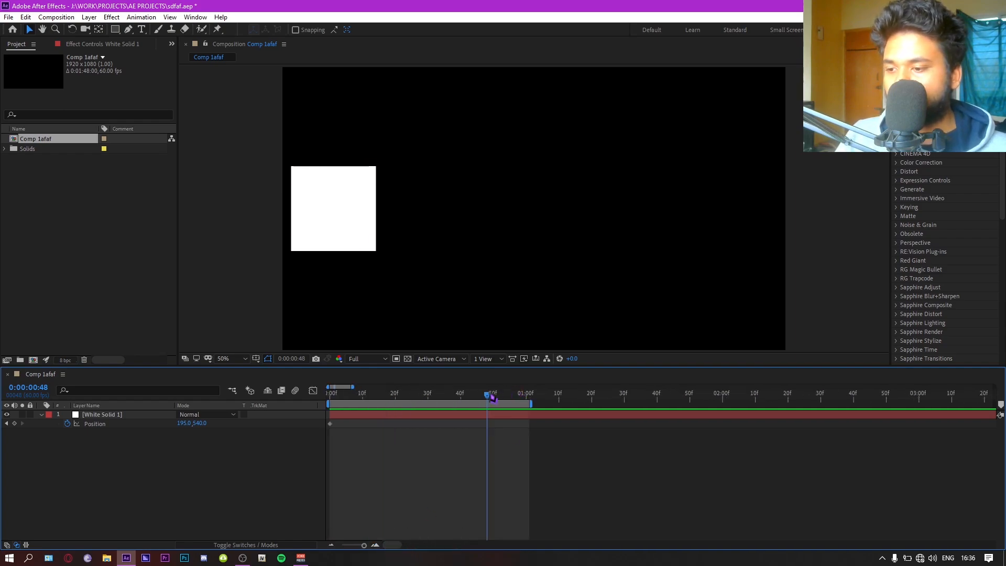
left_click_drag(492, 396, 523, 397)
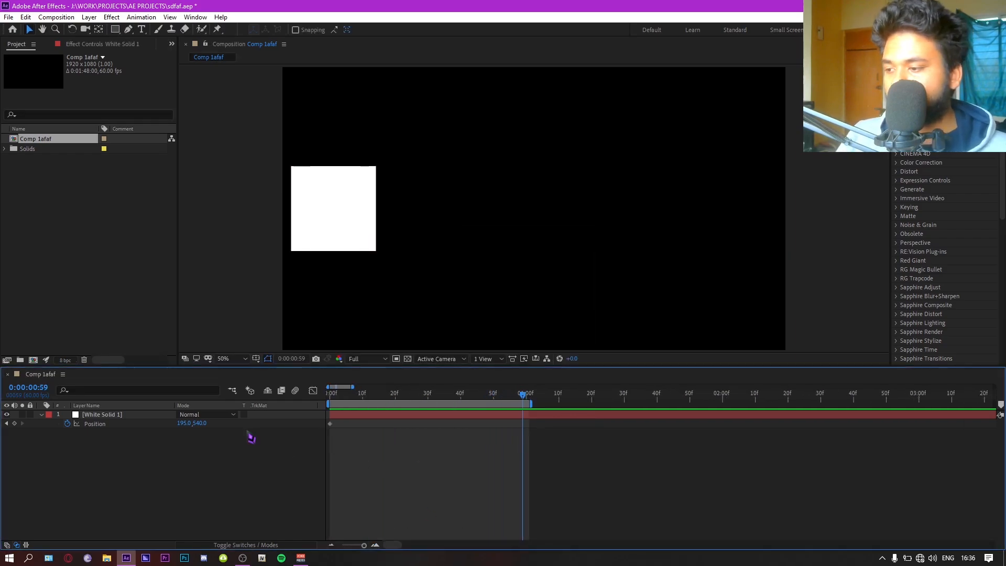
left_click_drag(184, 423, 977, 428)
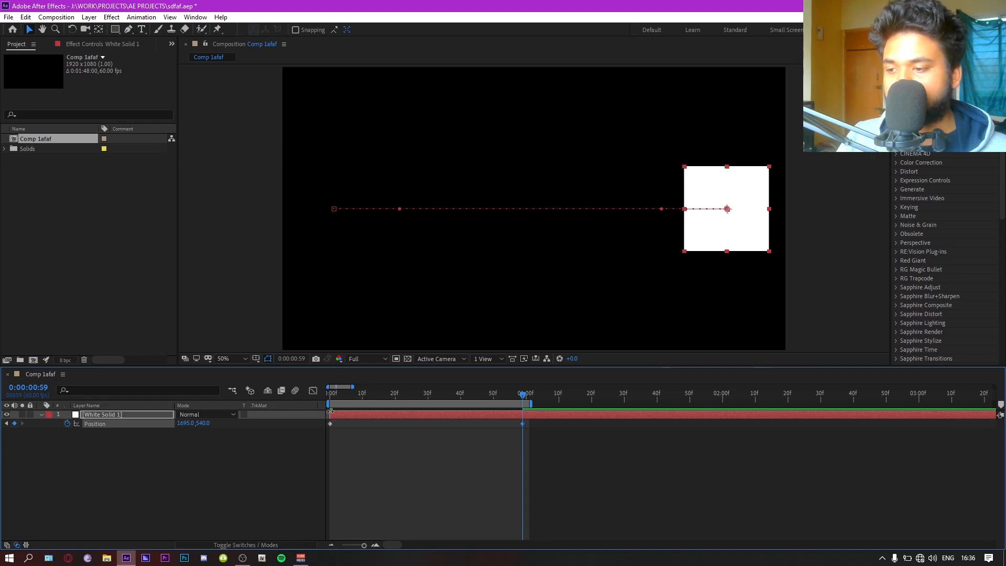
Step: Check the square's movement between the keyframes and delete the position keyframe at 0:00:00:59
left_click(331, 546)
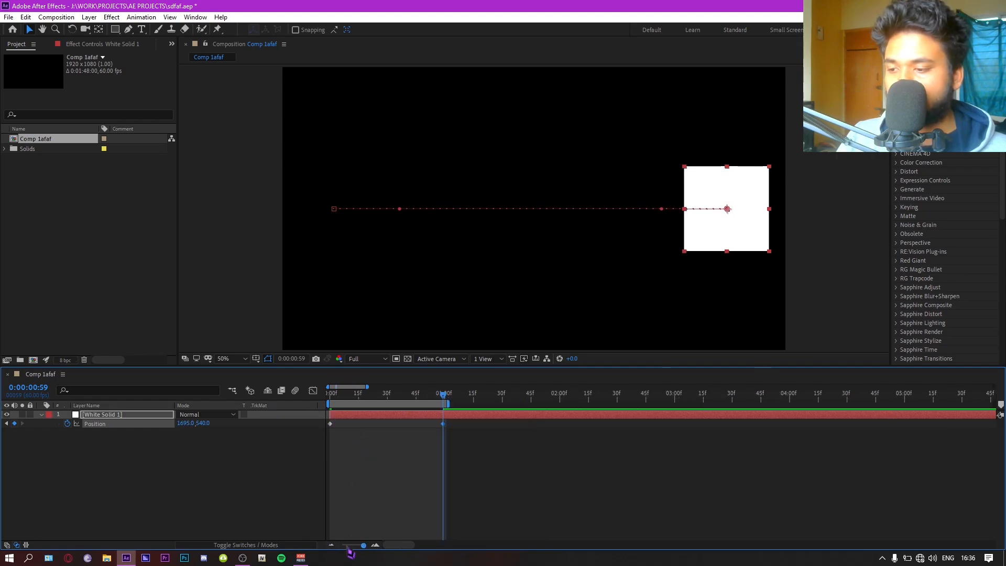
left_click(337, 538)
left_click(332, 546)
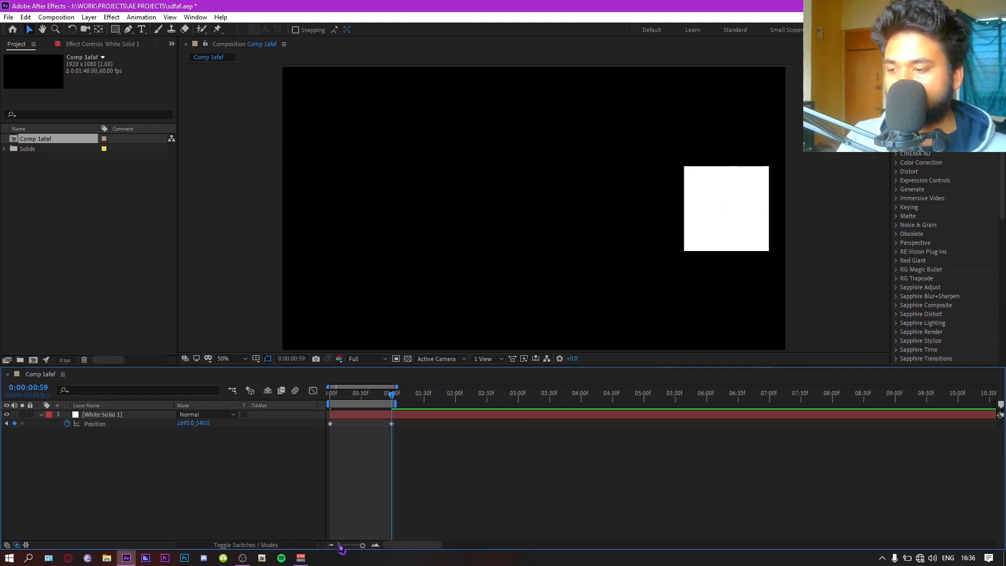
left_click(331, 546)
left_click(353, 397)
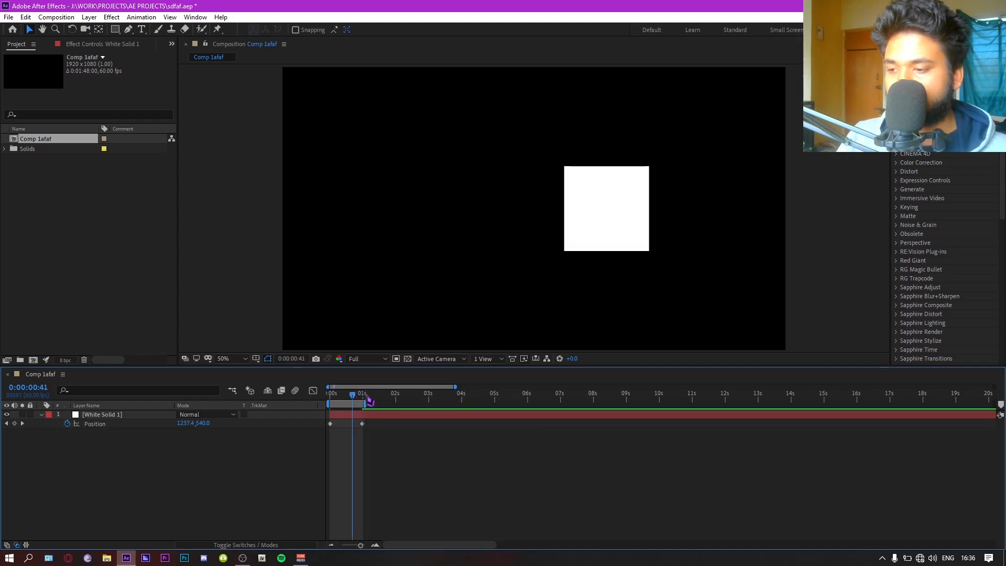
left_click_drag(359, 401, 363, 401)
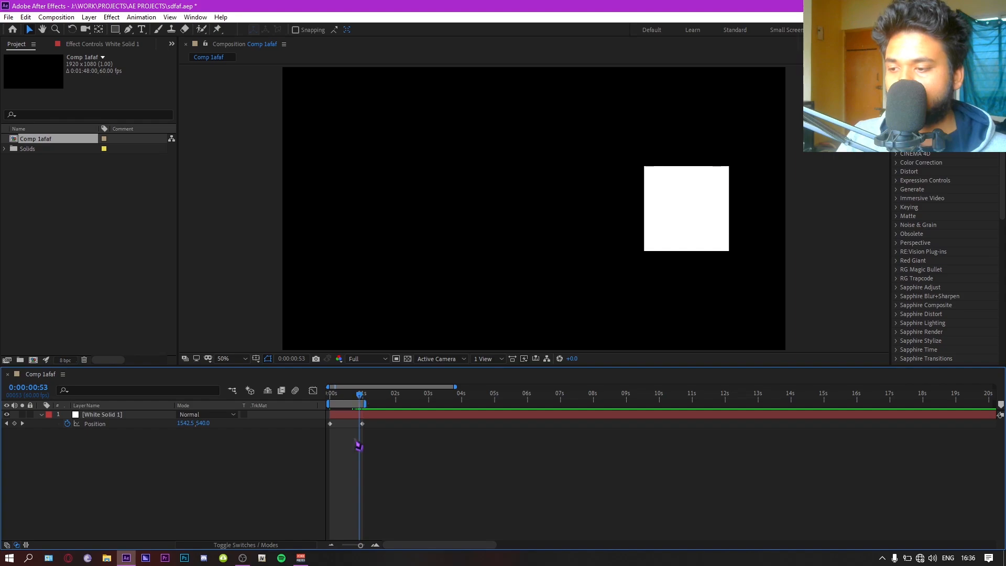
left_click(362, 424)
key("Delete")
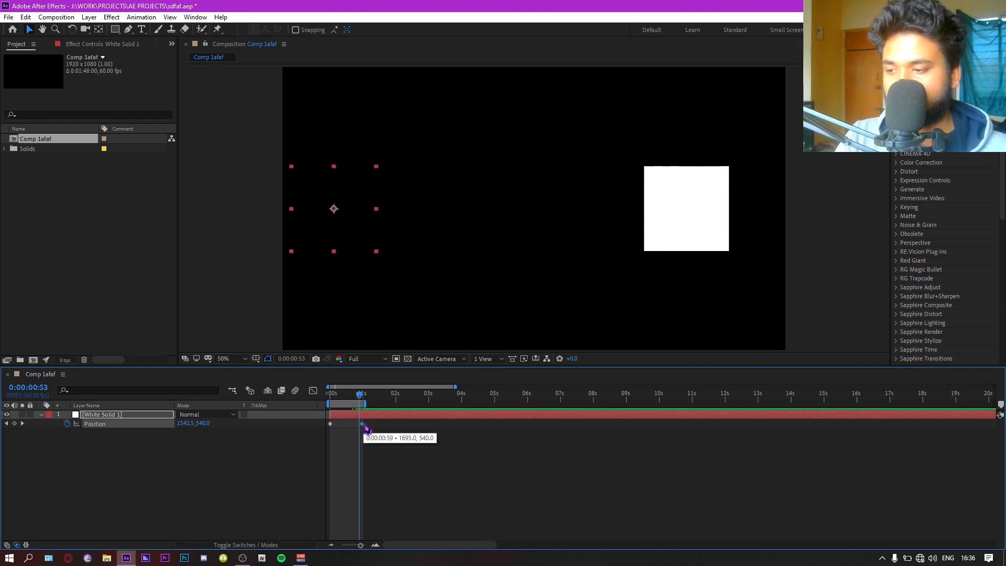
Step: Add a position keyframe at 0:00:00:58 and set the white square's position there to 1679, 540
left_click_drag(337, 402, 366, 399)
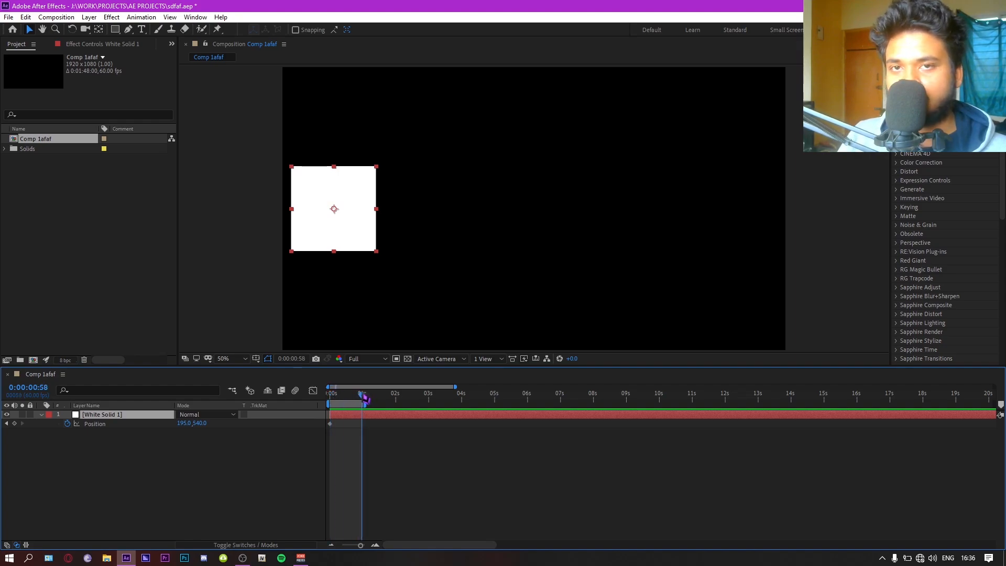
left_click(14, 424)
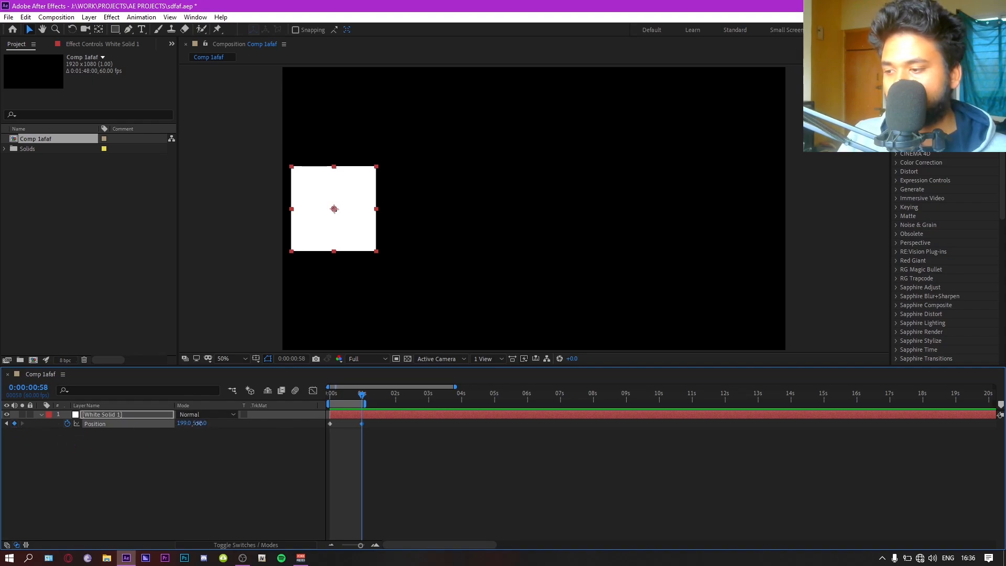
left_click_drag(199, 423, 963, 423)
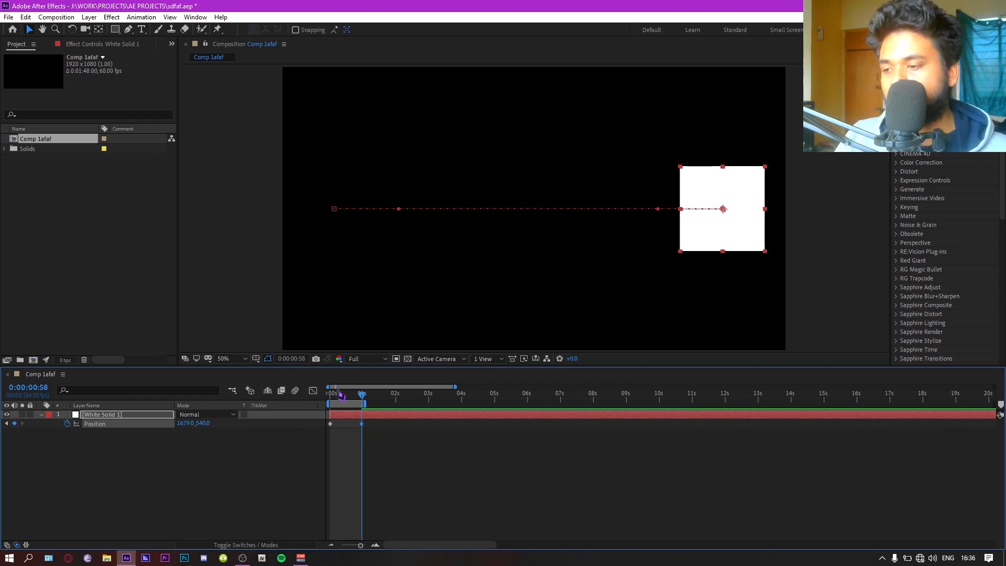
Step: Preview the square's movement from the start of the composition
left_click_drag(338, 393, 314, 397)
key("space")
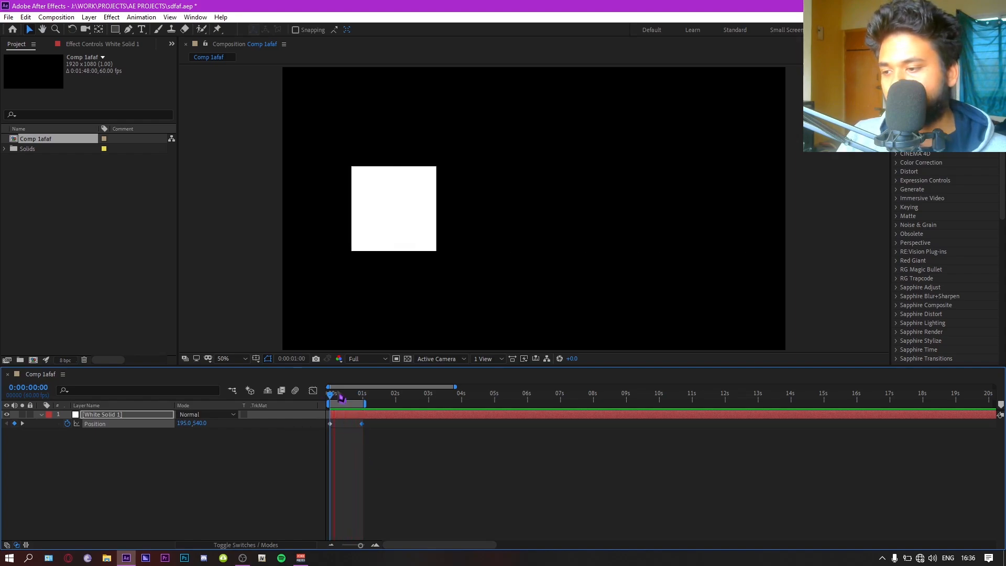
key("space")
Step: Apply Easy Ease to both position keyframes and preview the eased movement
right_click(330, 423)
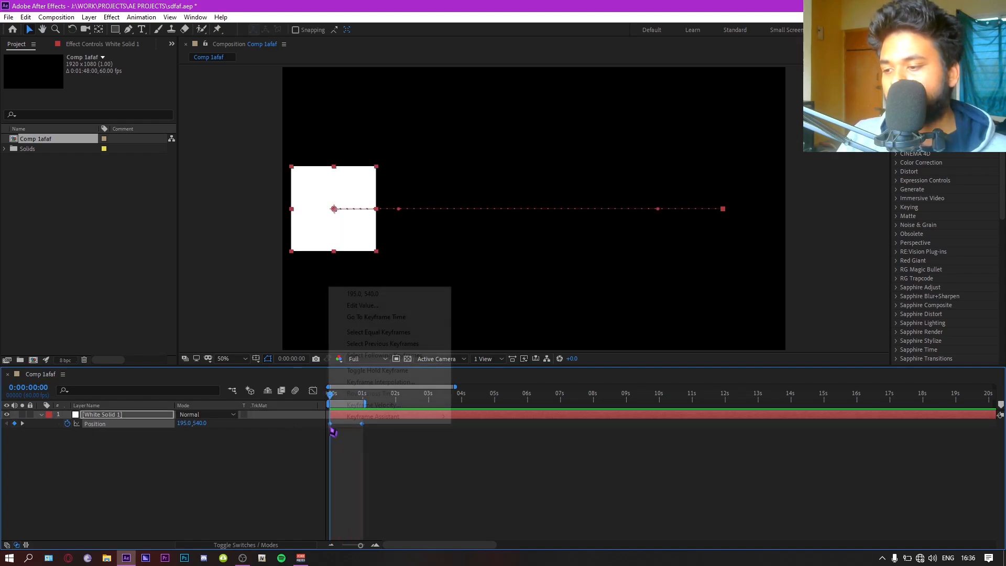
mouse_move(409, 426)
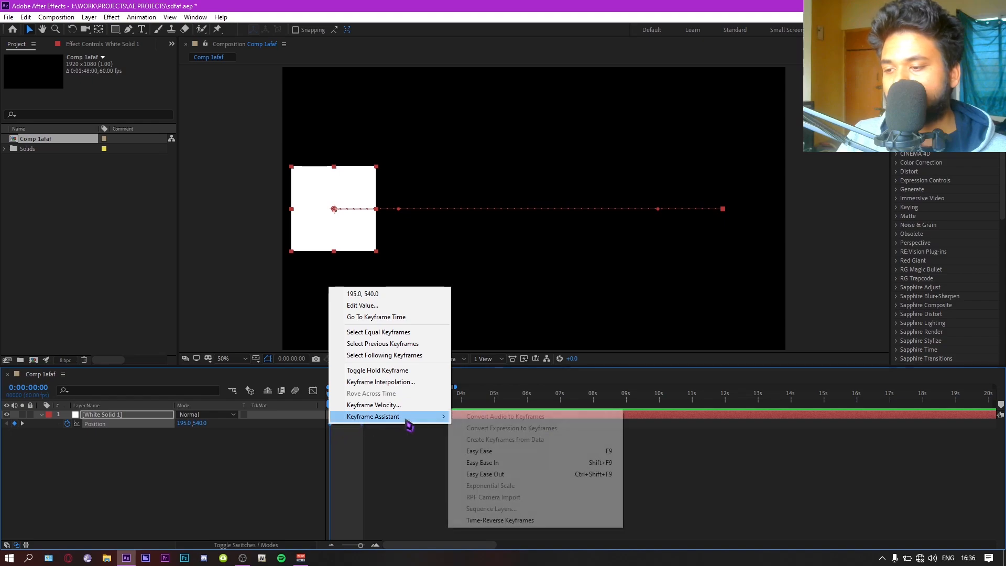
left_click(500, 451)
key("space")
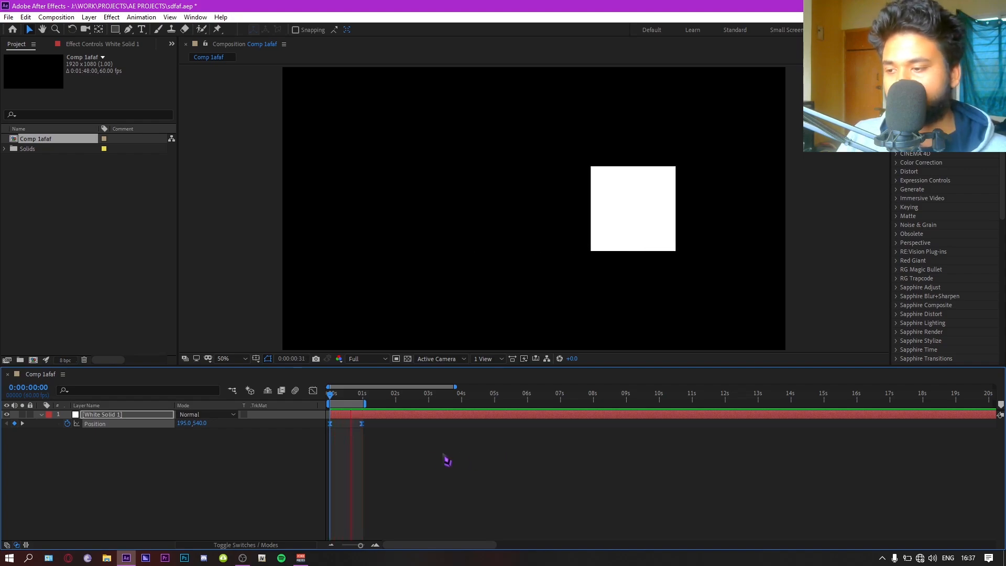
key("space")
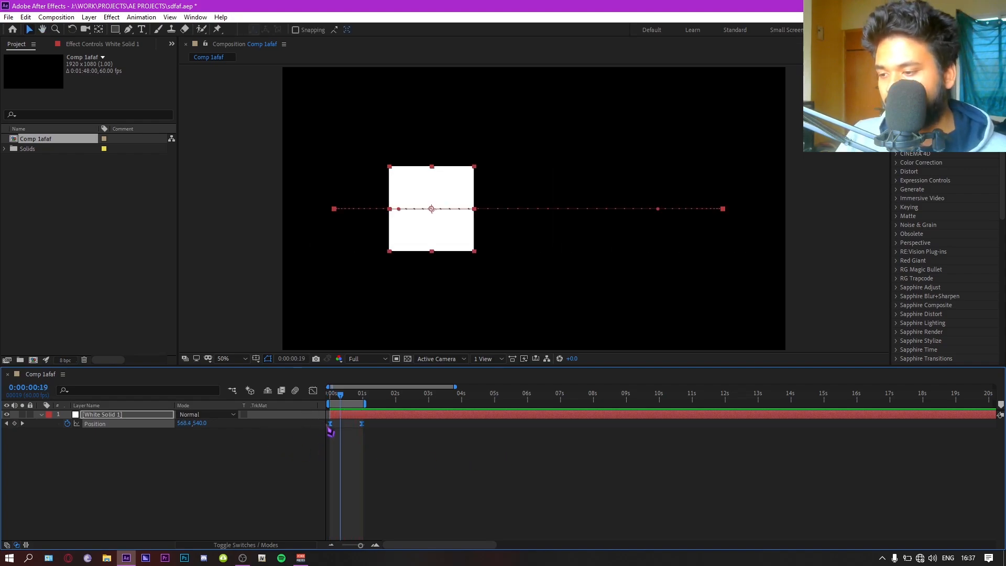
Step: Open the Graph Editor for the square's position and display its curve as a speed graph
left_click(313, 391)
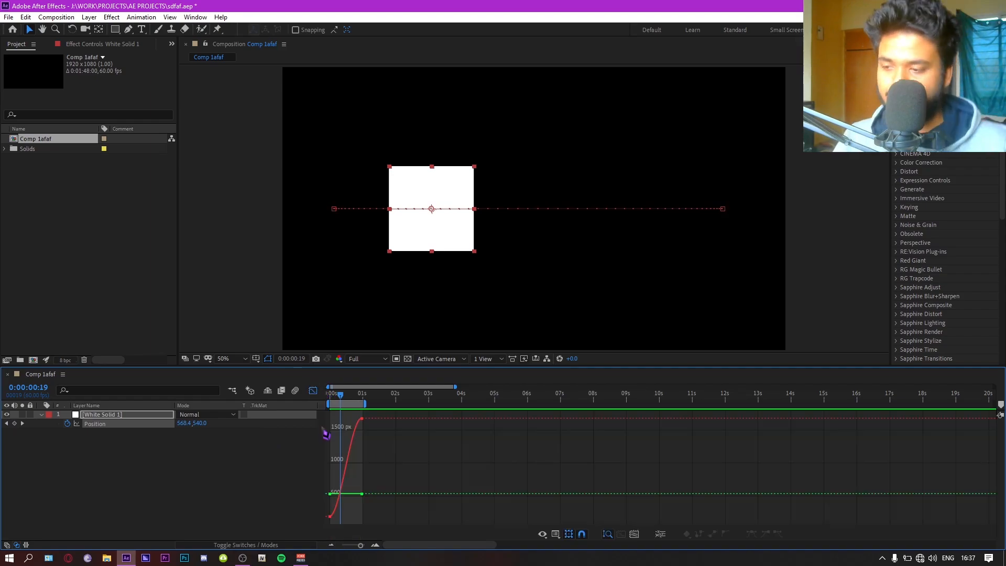
left_click(375, 546)
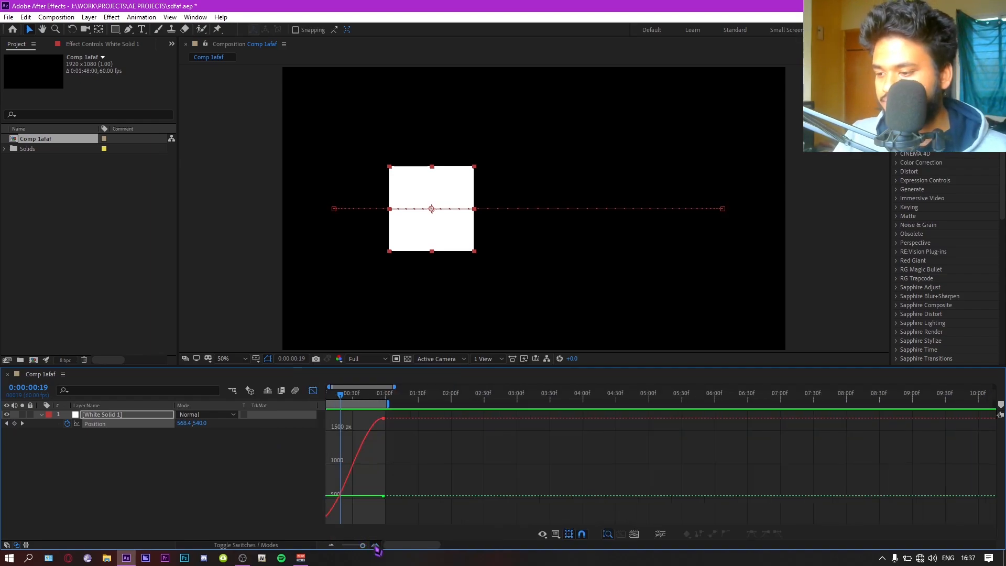
right_click(360, 458)
left_click(397, 353)
right_click(381, 438)
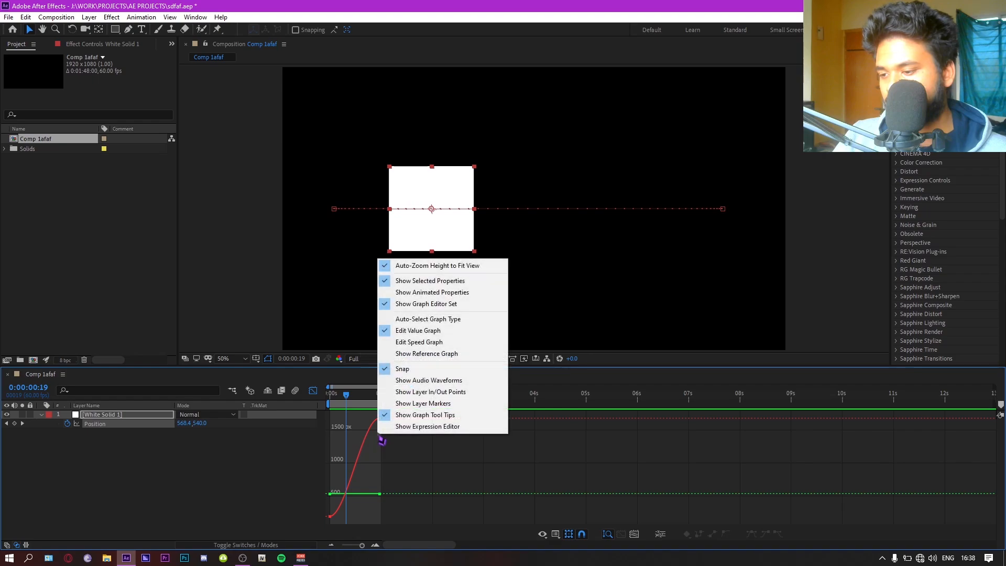
left_click(398, 341)
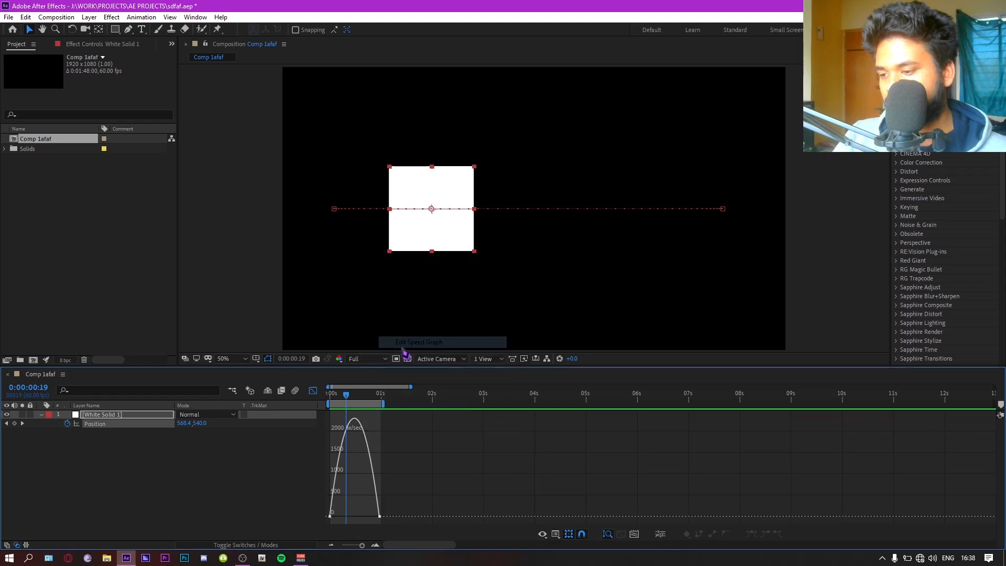
Step: Select both position keyframes and stretch the first keyframe's speed handle to about 0:00:00:29 so the speed peaks near the end
left_click(377, 501)
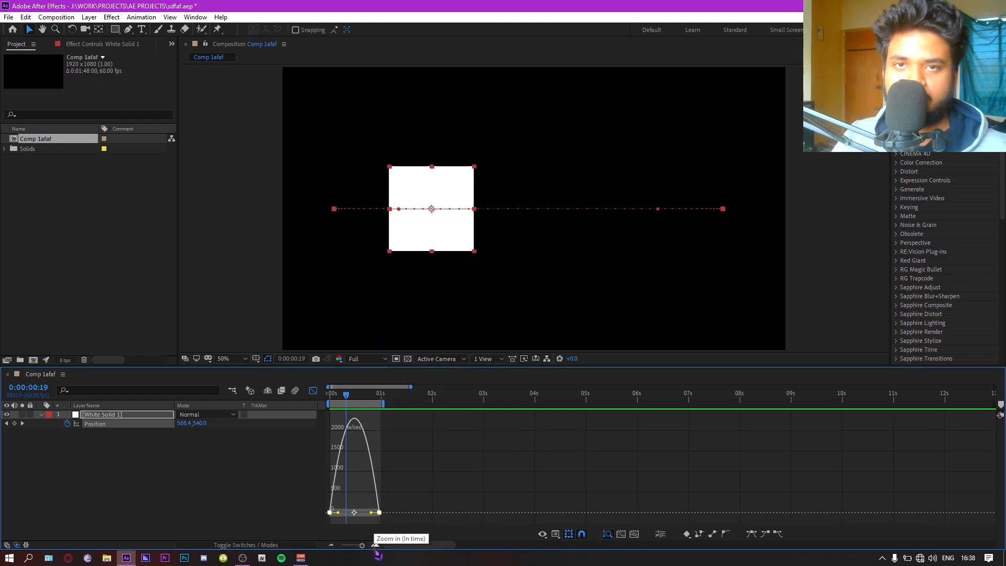
left_click(375, 545)
left_click(376, 545)
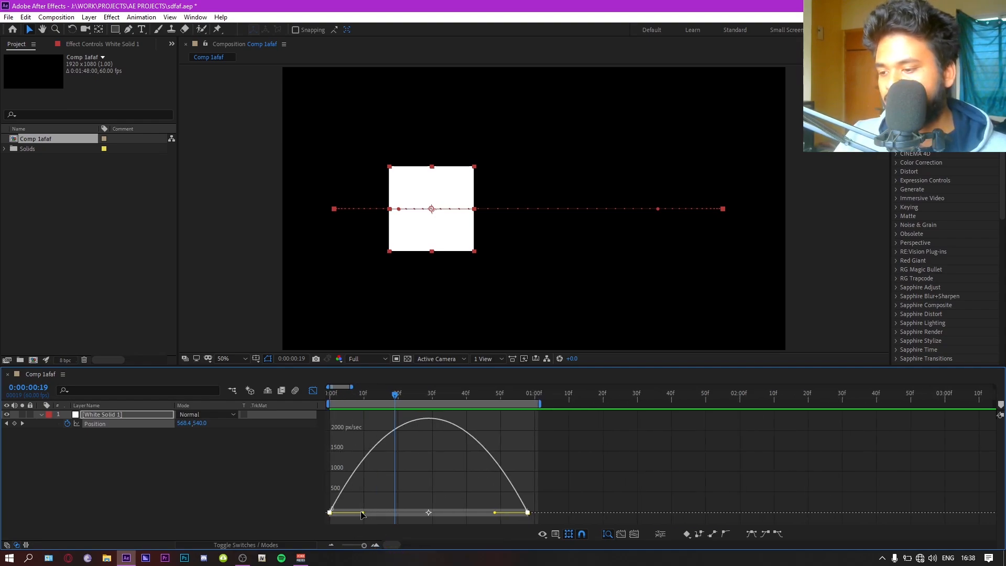
left_click_drag(364, 513, 467, 516)
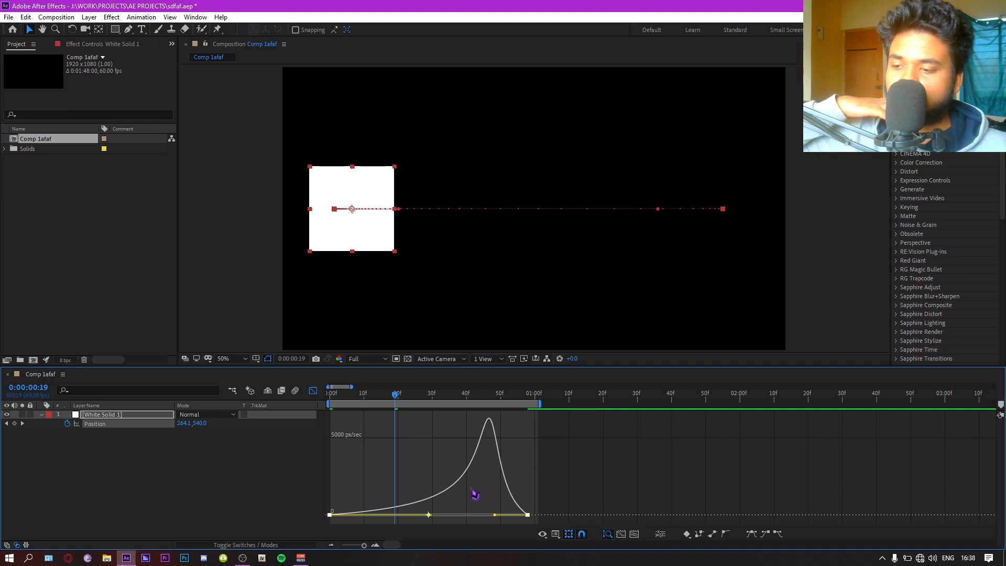
mouse_move(485, 436)
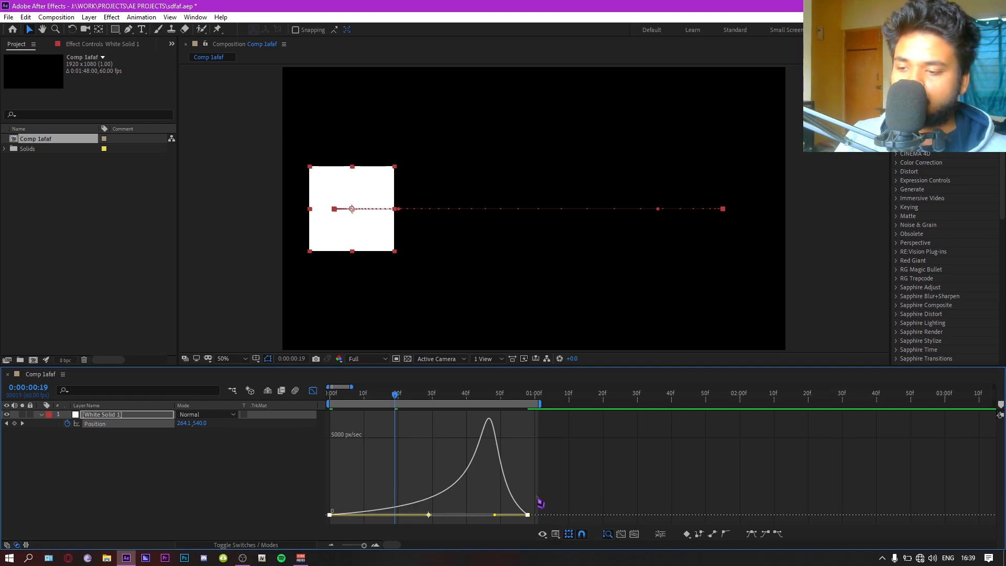
Step: Preview the slow-starting movement from the start of the composition and undo the first keyframe's handle change
left_click_drag(398, 406, 332, 408)
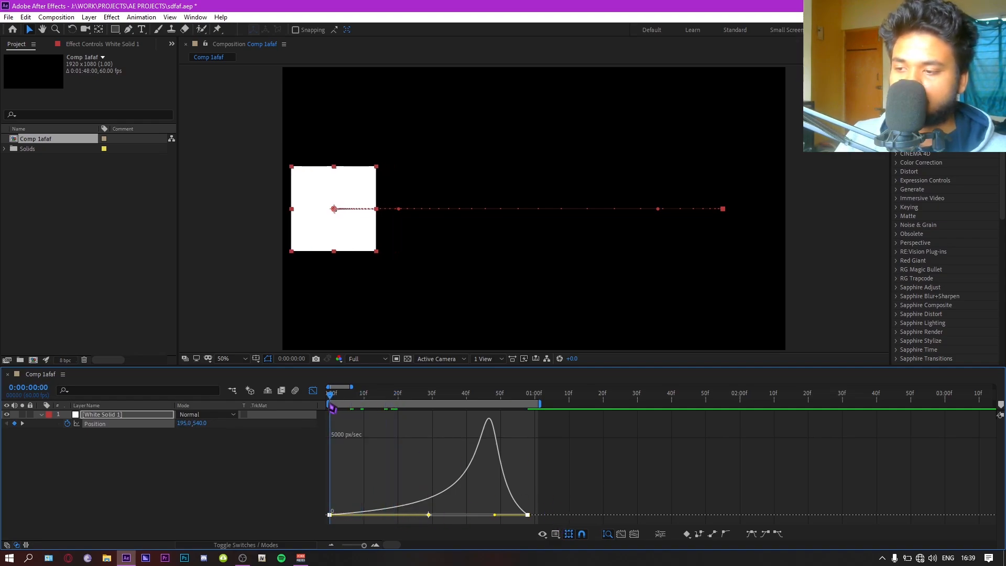
key("space")
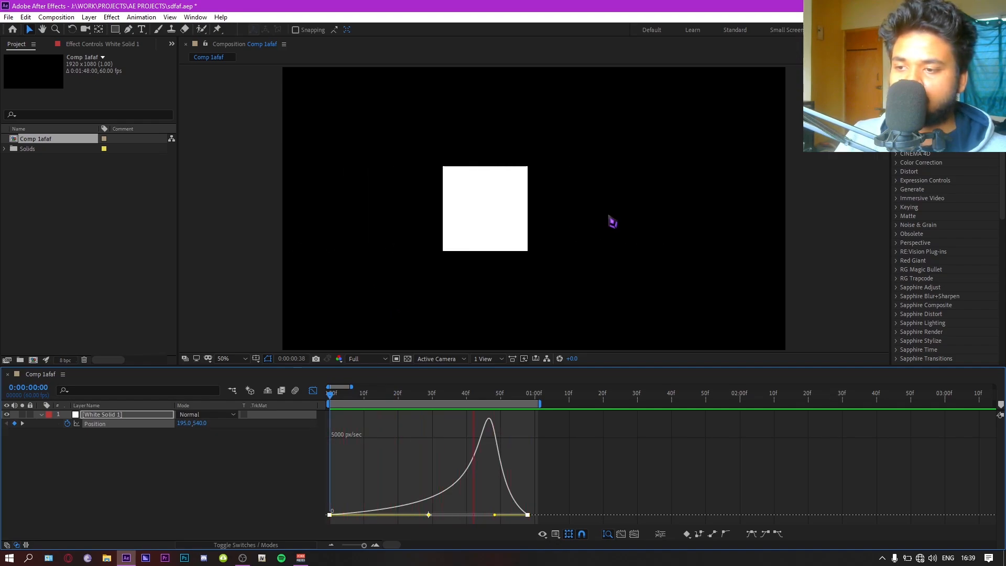
key("space")
key("ctrl+z")
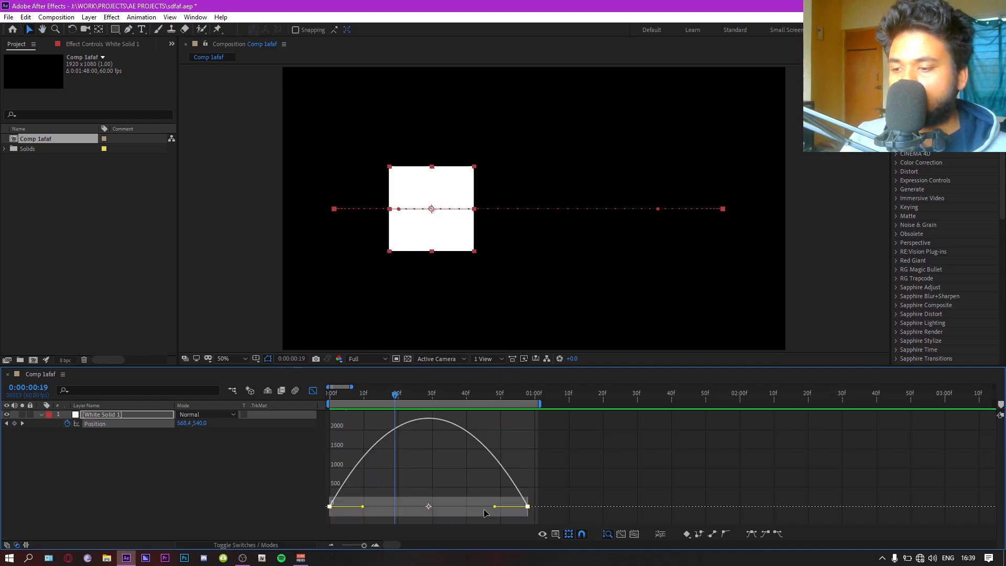
Step: Stretch the last position keyframe's speed handle back to about 0:00:00:29 so the speed peaks early, and preview the movement from the start
left_click_drag(496, 507, 393, 514)
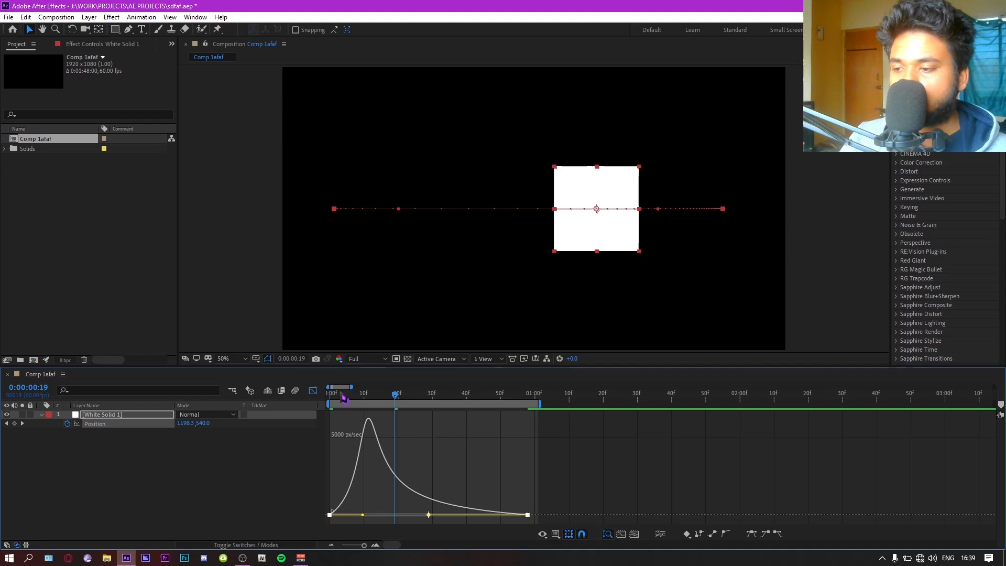
key("Home")
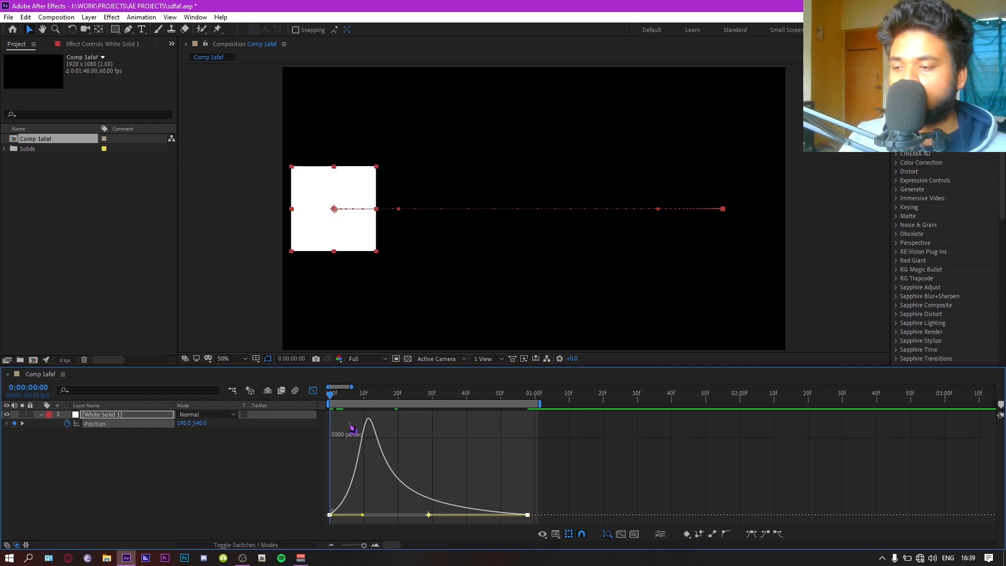
key("space")
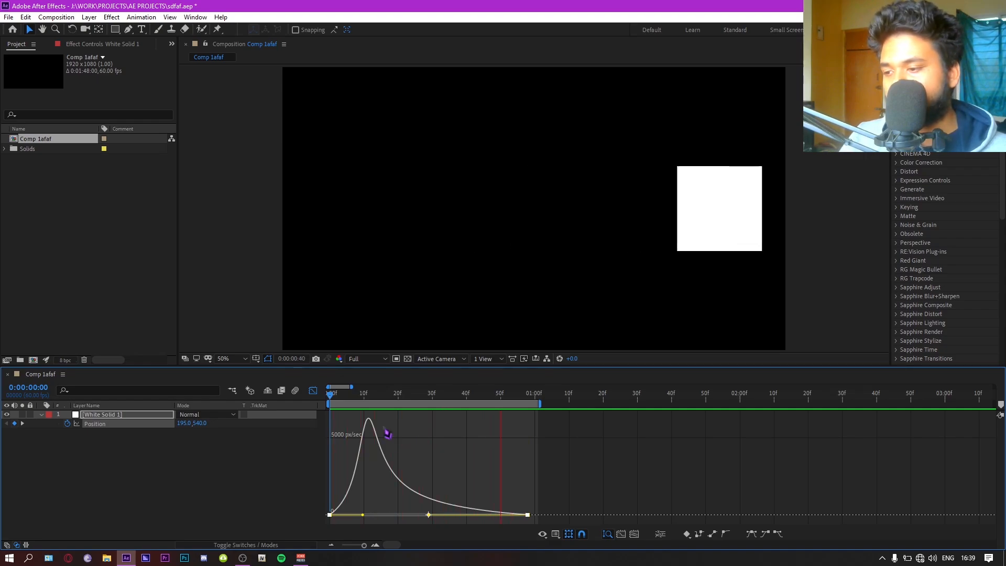
key("space")
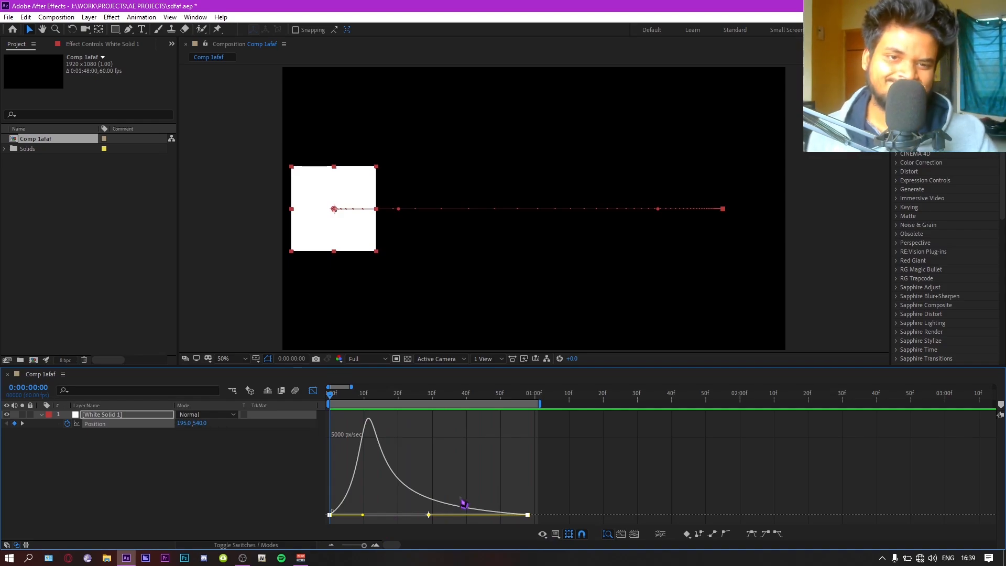
Step: Close the Graph Editor and reapply Easy Ease to both position keyframes
key("shift+F3")
right_click(336, 429)
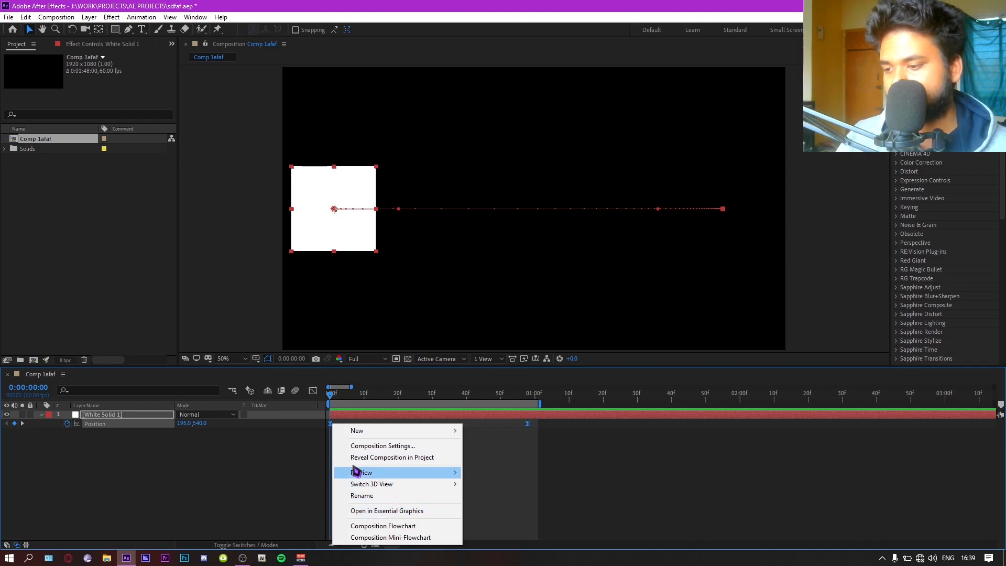
right_click(330, 423)
mouse_move(356, 417)
left_click(484, 452)
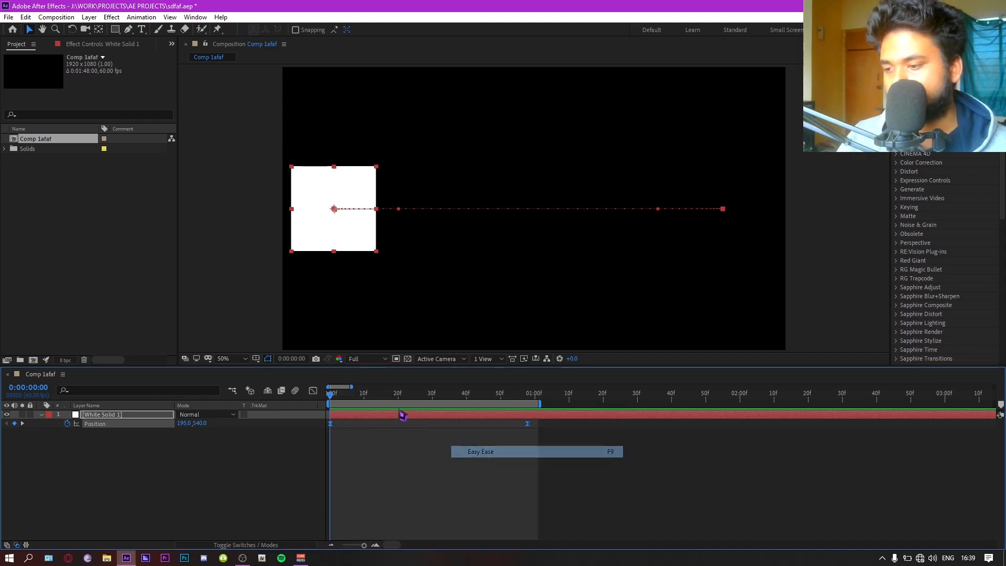
Step: Display the position's value graph, try to reshape the curve from the first keyframe, undo it and close the Graph Editor
left_click(313, 391)
right_click(368, 463)
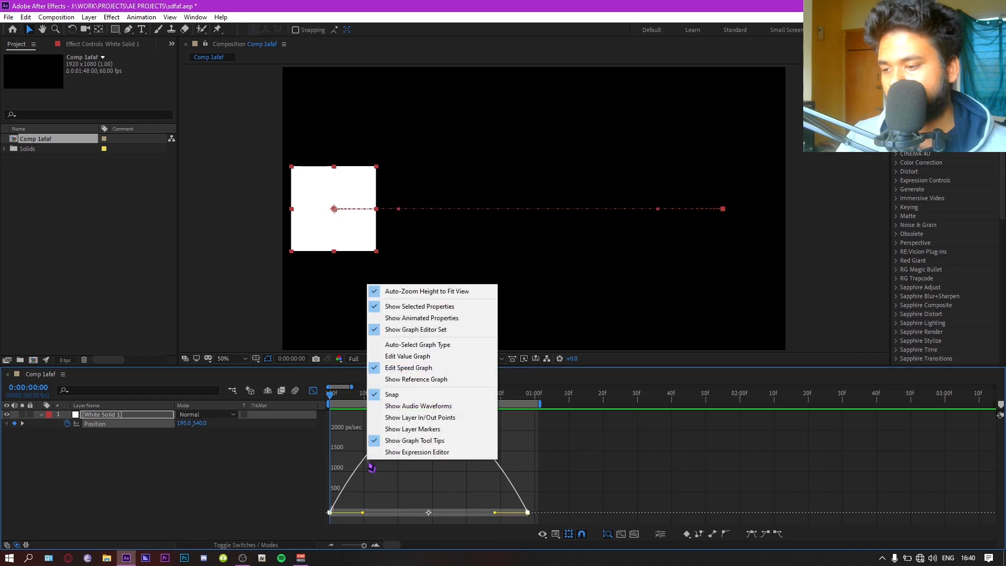
left_click(398, 357)
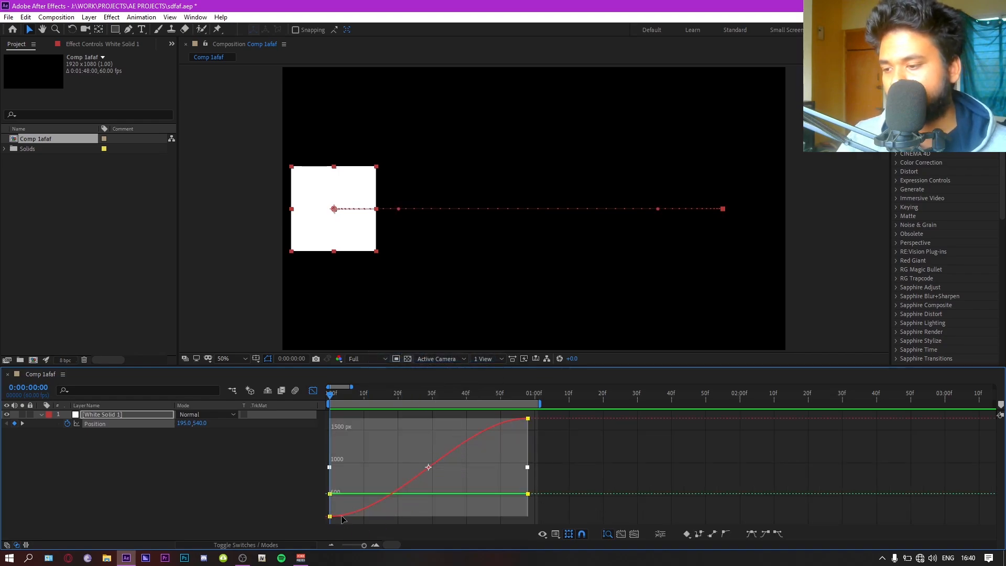
left_click_drag(331, 517, 412, 513)
key("ctrl+z")
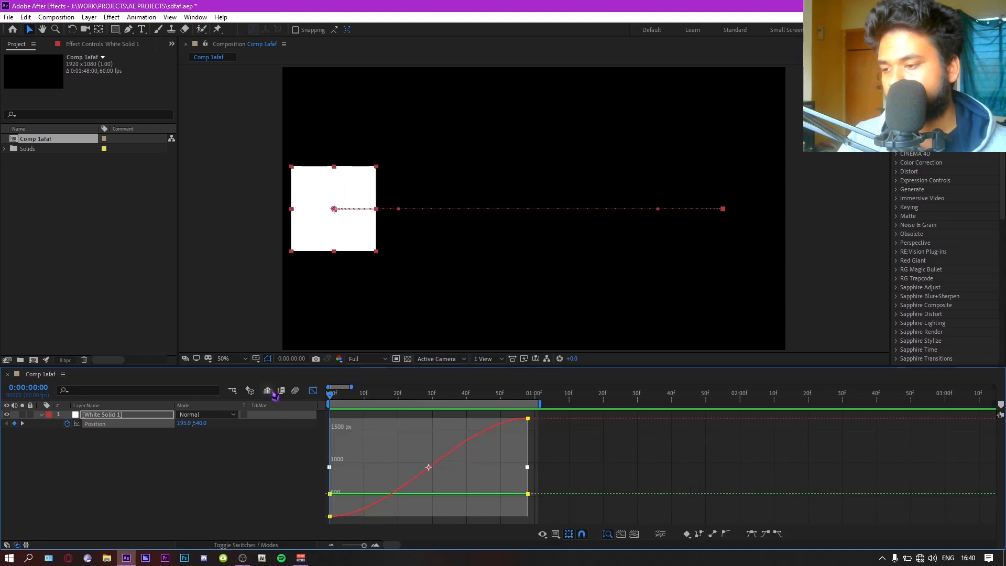
left_click(313, 390)
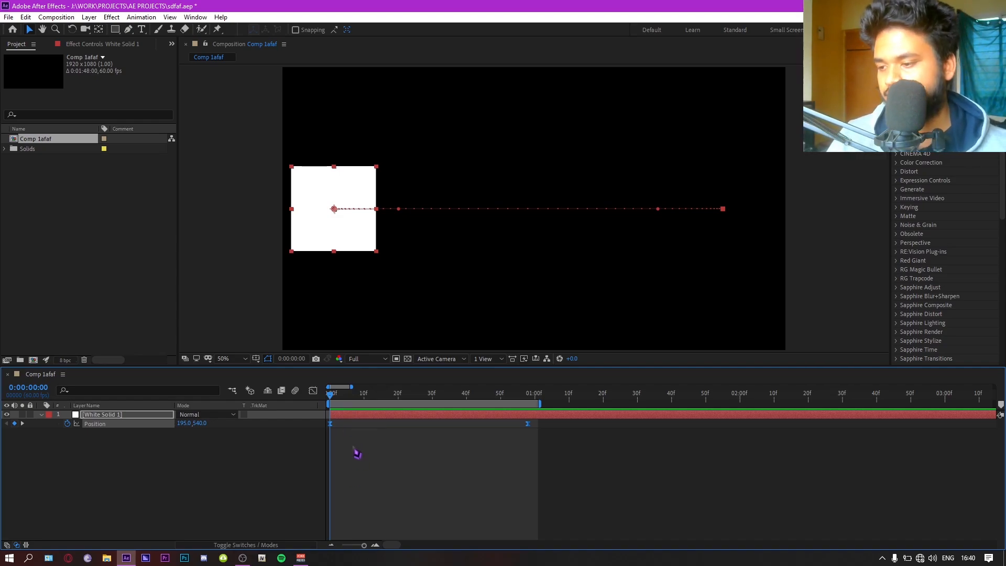
Step: Remove all position keyframes from the White Solid 1 layer and show its Scale property instead
left_click(139, 415)
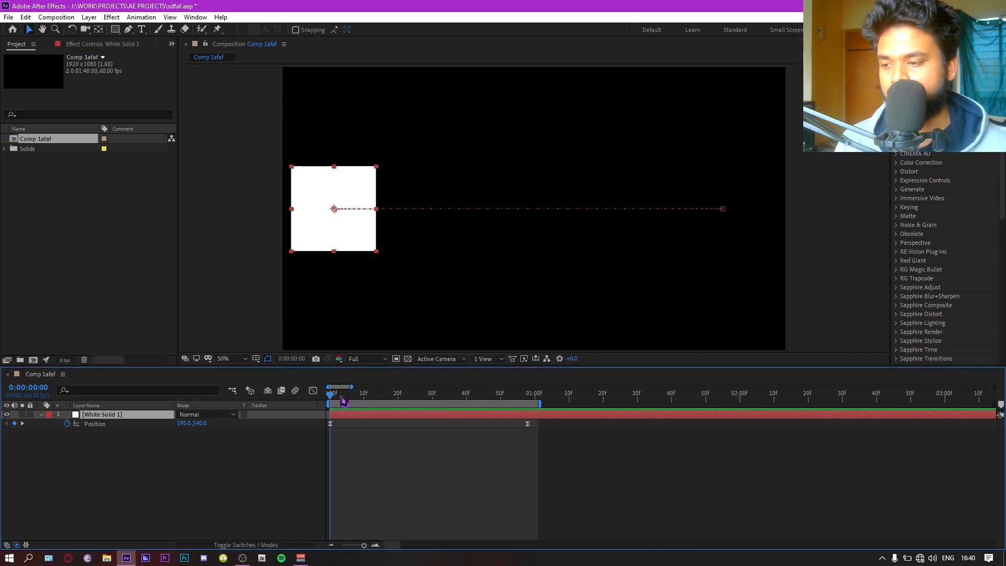
left_click(67, 424)
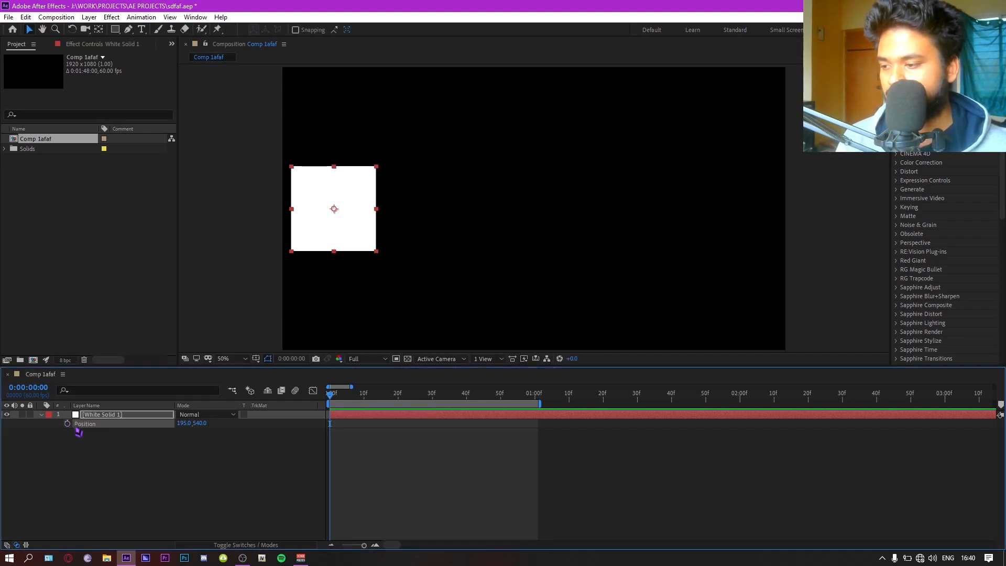
left_click(135, 417)
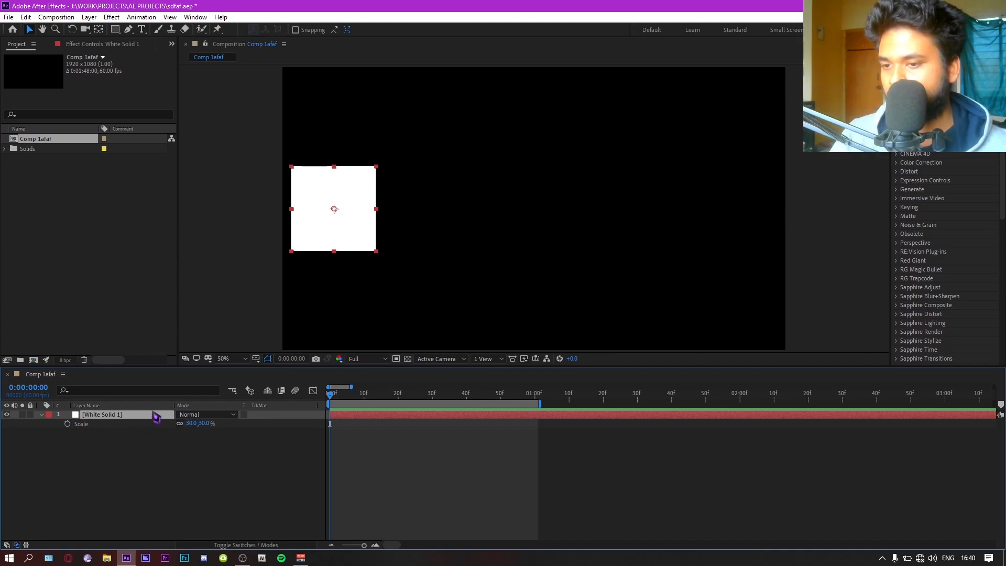
Step: Align the white square to the horizontal centre of the composition and deselect it
scroll(946, 257, "down", 5)
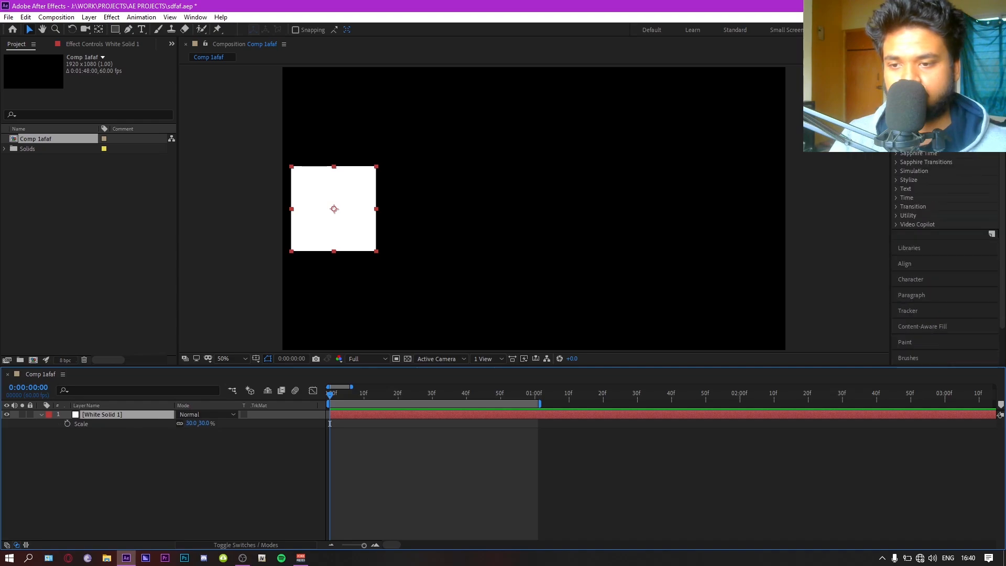
scroll(936, 303, "down", 3)
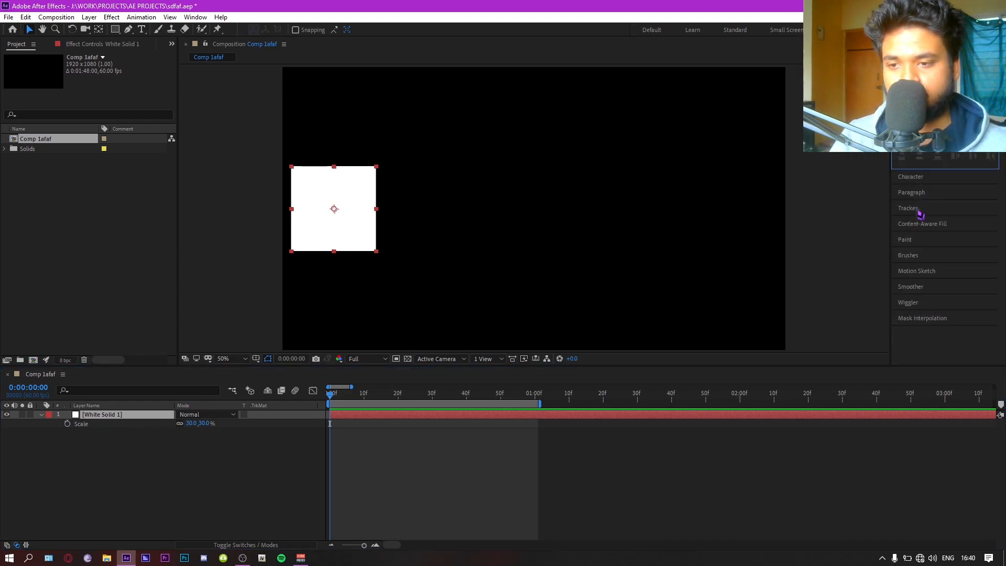
key("ctrl+Home")
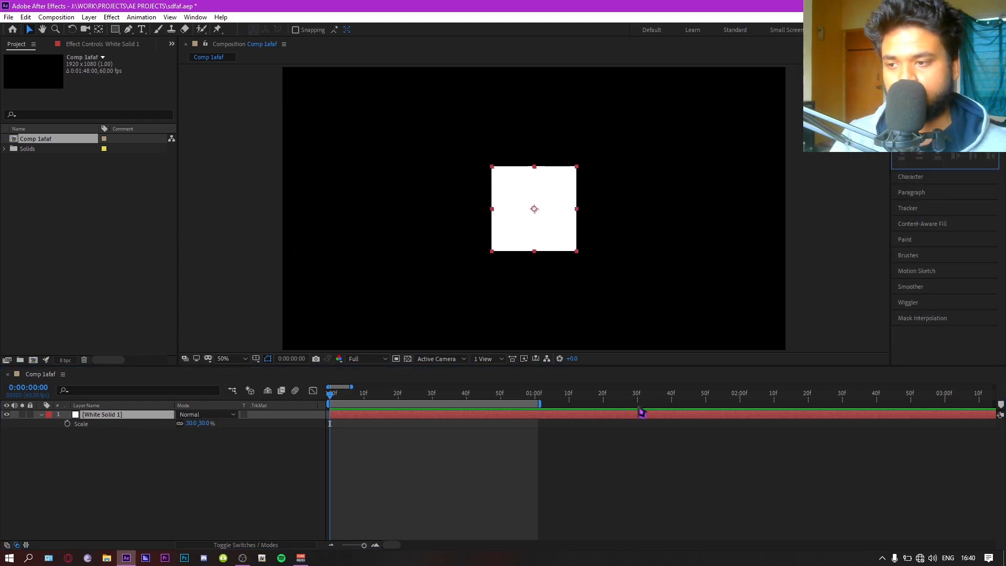
left_click(515, 471)
Step: Add a scale keyframe at 0:00:00:00 and set the square's scale to 3% at 0:00:00:54
left_click_drag(351, 400, 323, 395)
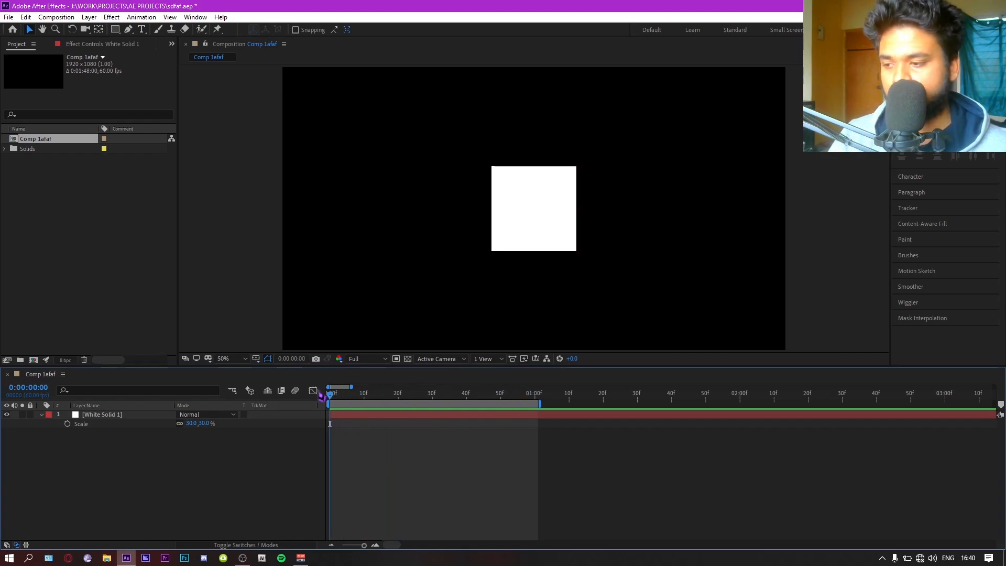
left_click(67, 424)
mouse_move(351, 387)
left_mouse_down()
mouse_move(363, 387)
mouse_move(351, 386)
left_mouse_up()
left_click(525, 397)
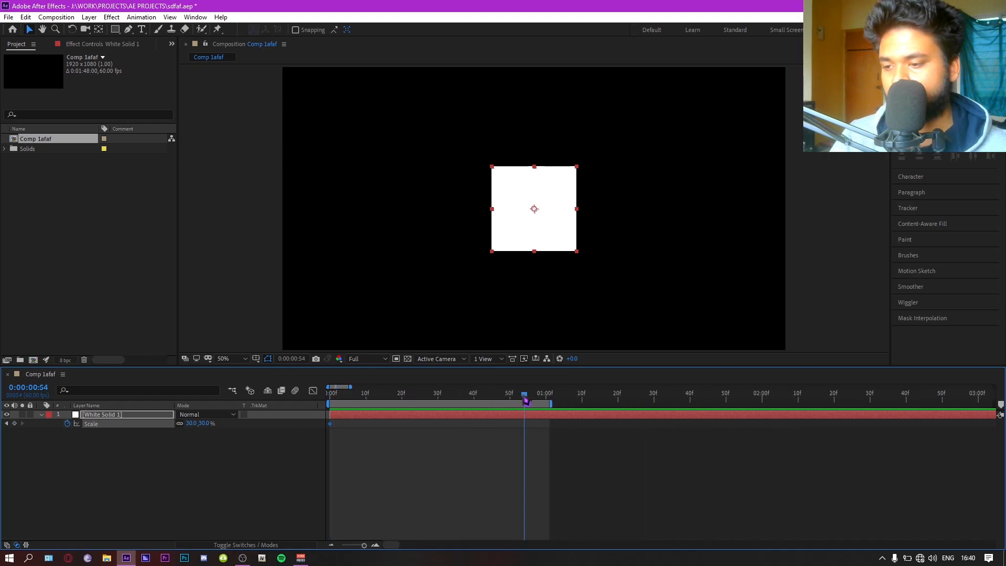
mouse_move(189, 424)
left_mouse_down()
mouse_move(224, 427)
mouse_move(178, 429)
left_mouse_up()
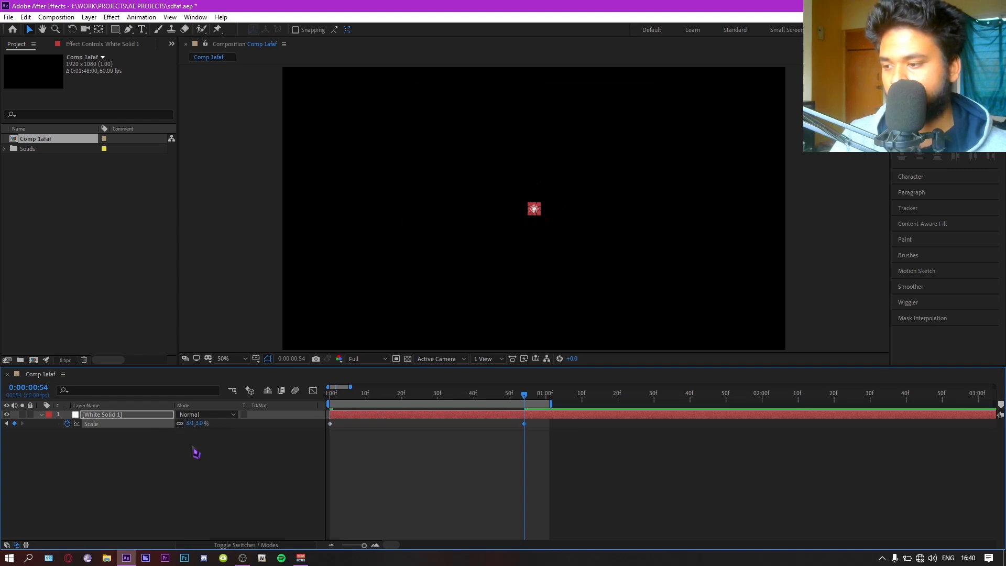
Step: Select both scale keyframes and preview the shrinking square from the start of the composition
left_click(199, 465)
left_click_drag(534, 443, 317, 405)
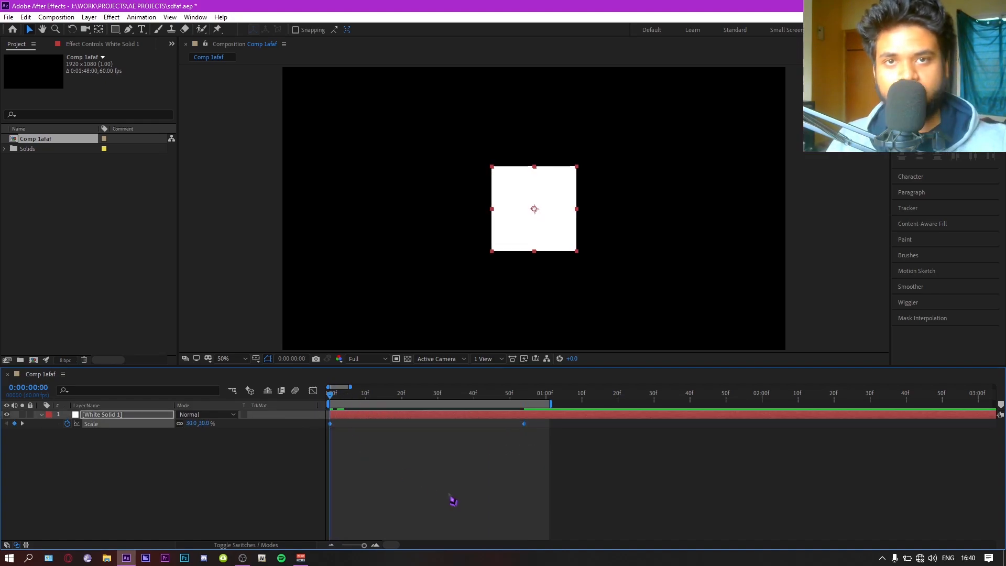
key("space")
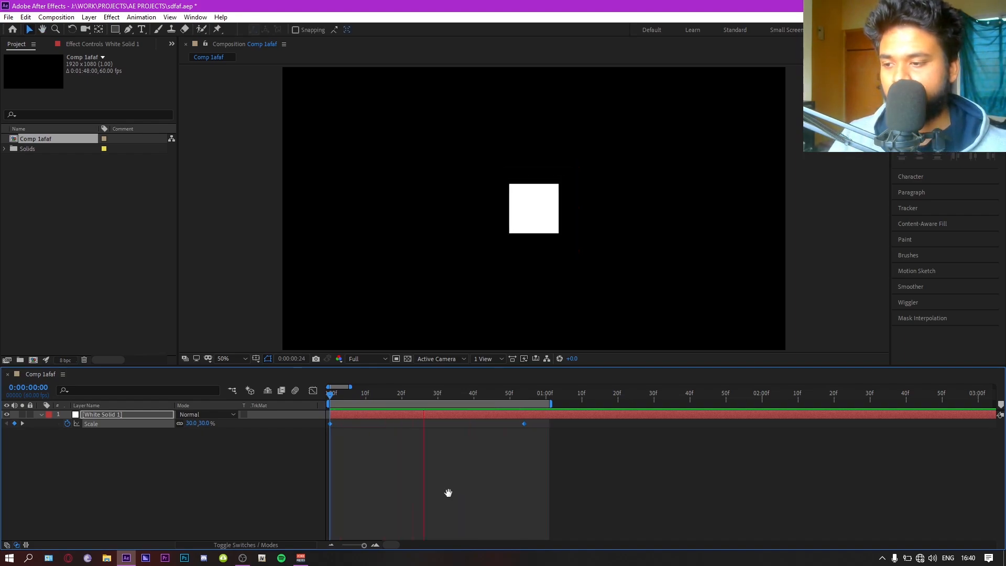
key("space")
Step: Apply Easy Ease to both scale keyframes and preview the eased shrinking from the start
right_click(524, 424)
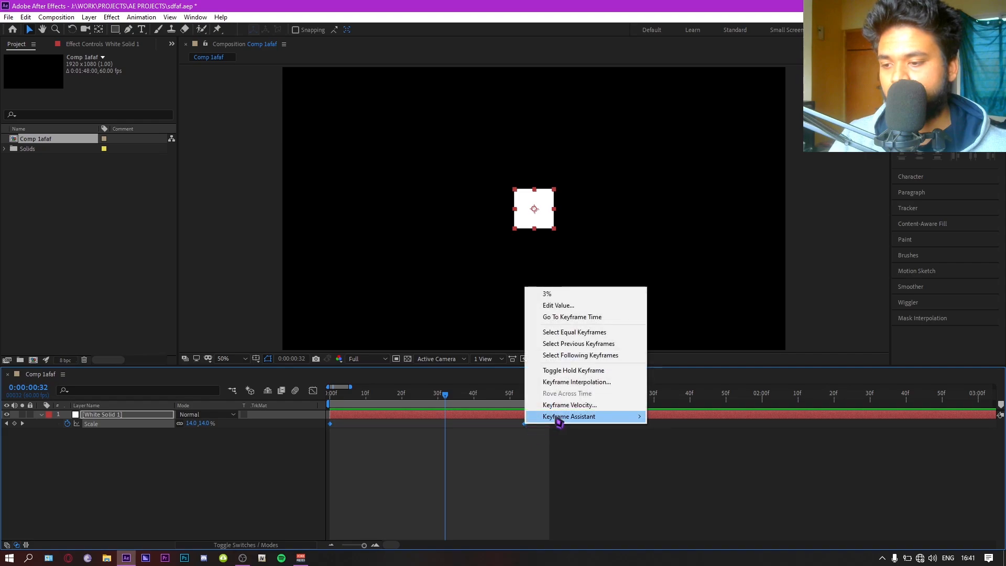
mouse_move(556, 419)
left_click(671, 452)
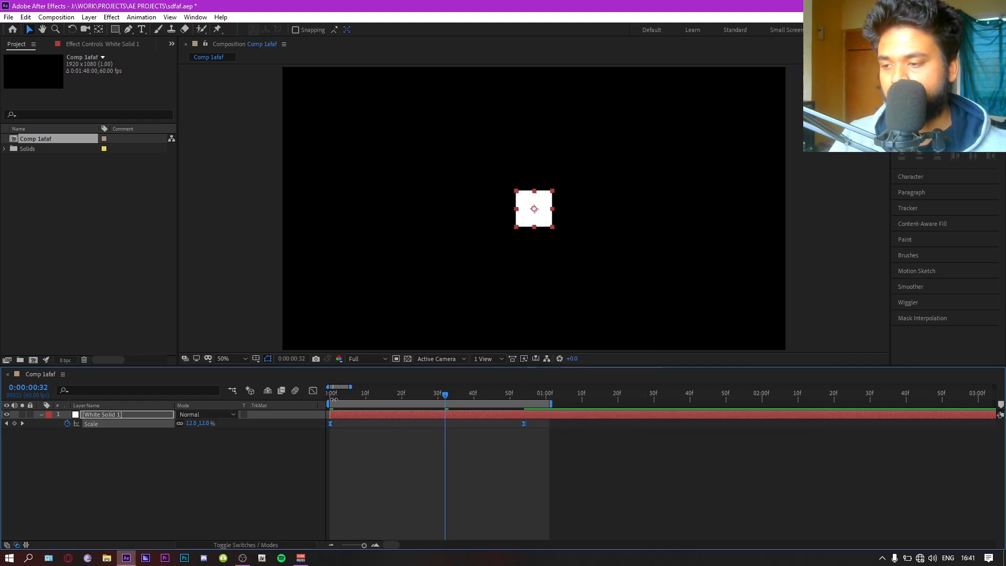
left_click(334, 399)
left_click(393, 523)
key("space")
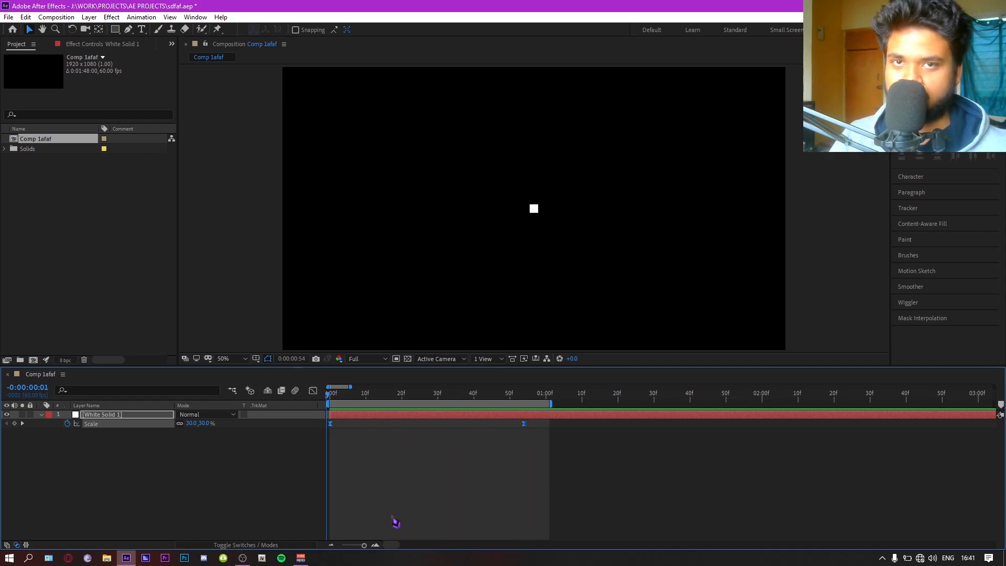
Step: Stop the preview, open the scale keyframes in the Graph Editor, select both and display the speed graph
key("space")
left_click(313, 390)
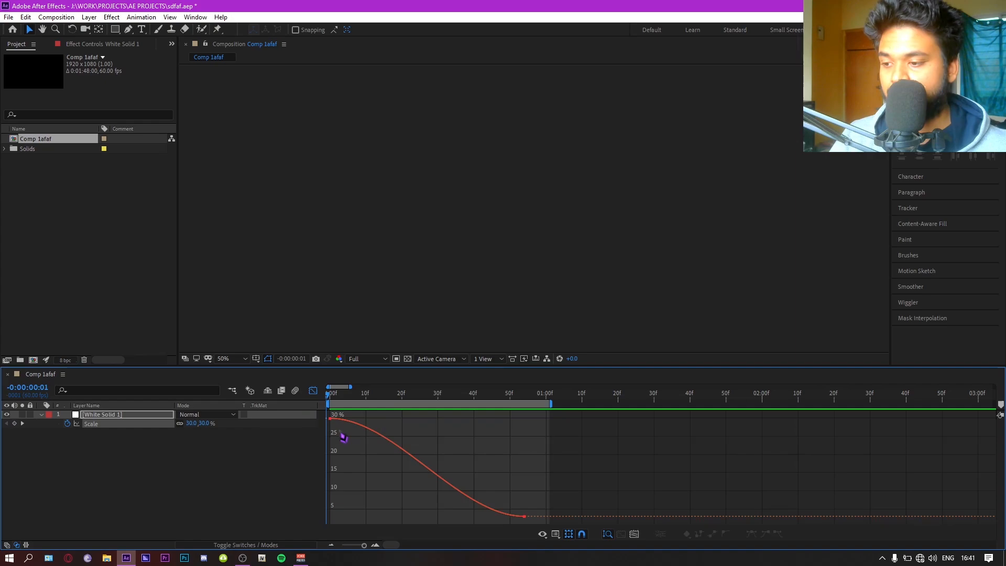
double_click(380, 438)
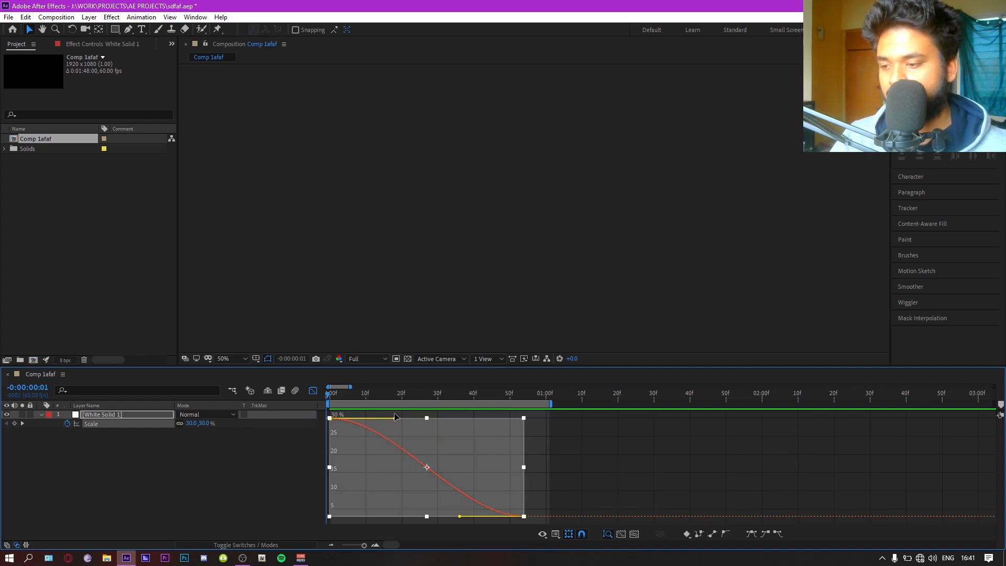
right_click(391, 431)
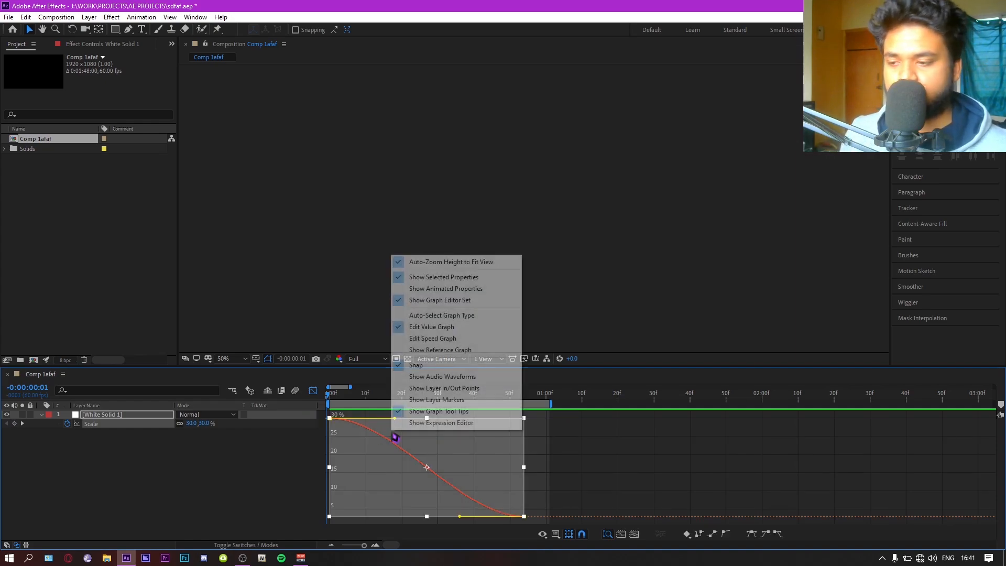
left_click(461, 339)
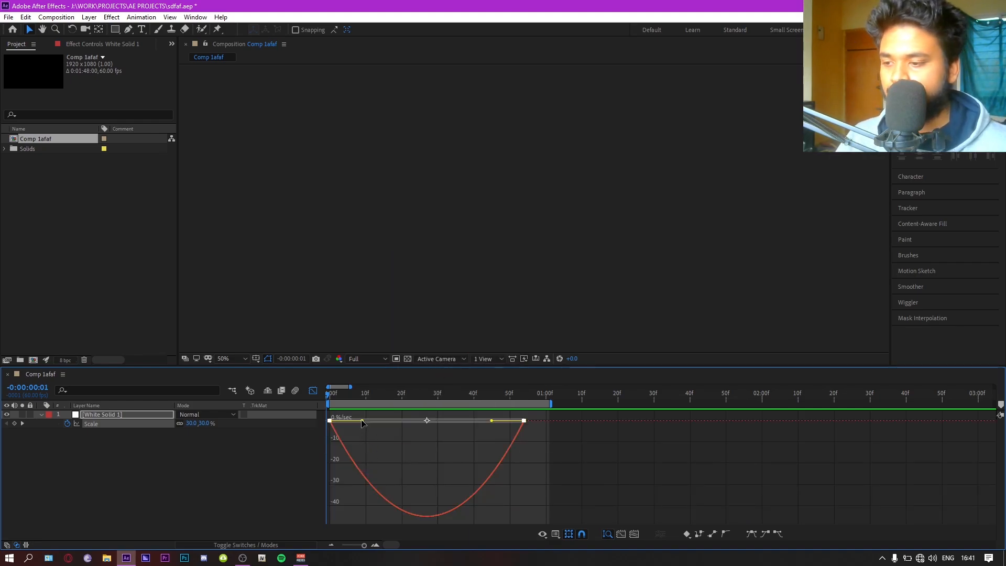
Step: Try a late speed peak by extending the first scale keyframe's handle toward the second, preview it and undo the change
left_click_drag(361, 422, 493, 422)
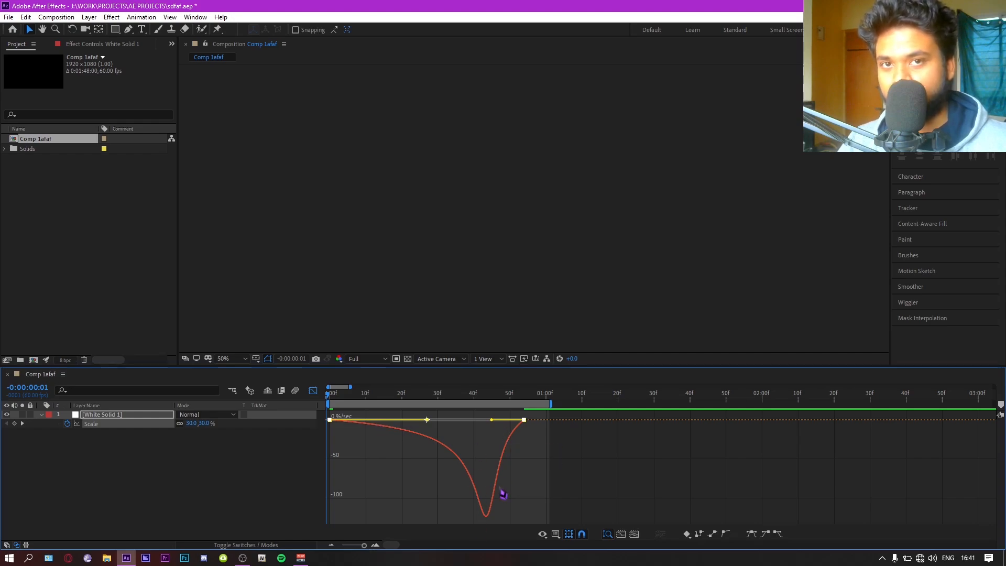
left_click(330, 400)
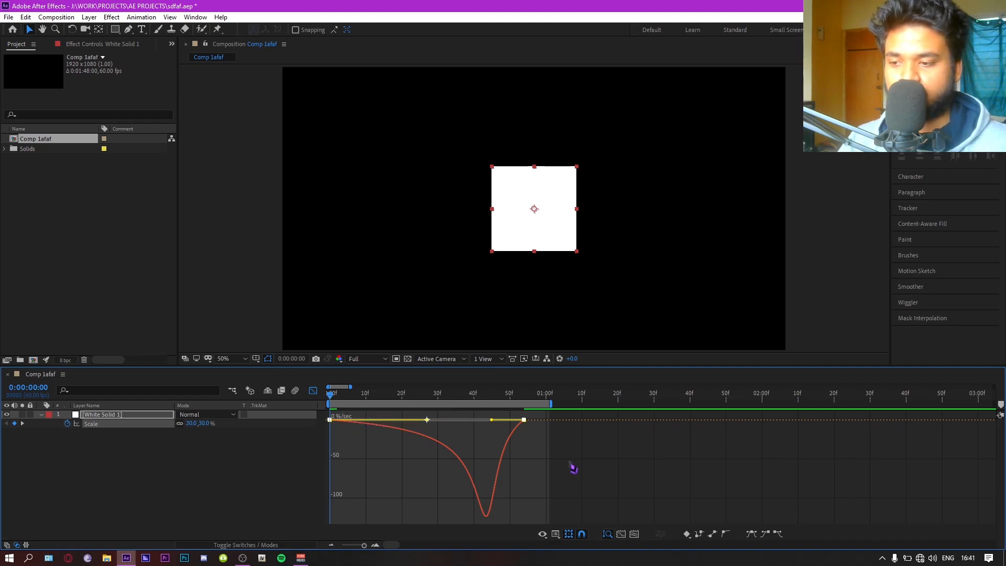
key("space")
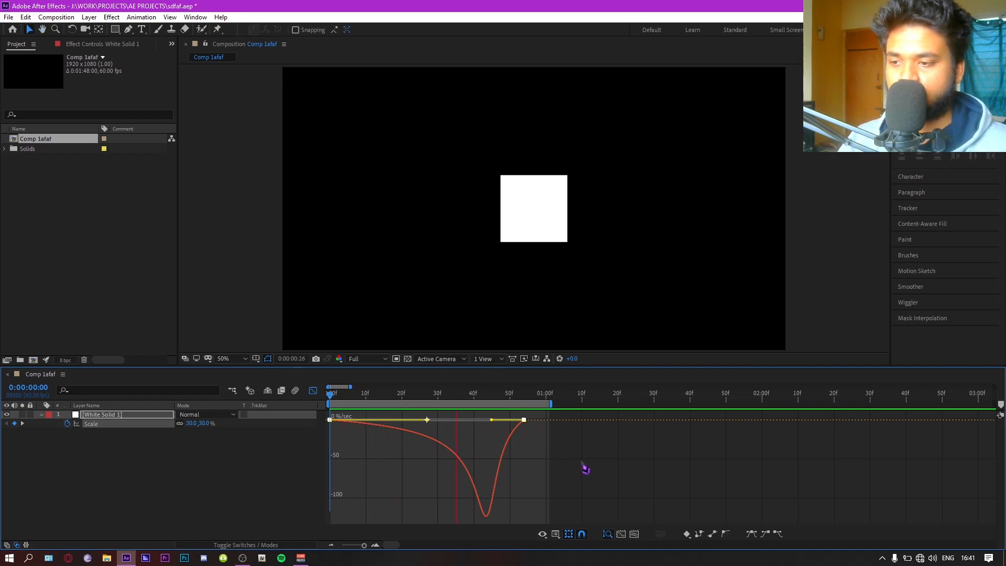
key("space")
key("ctrl+z")
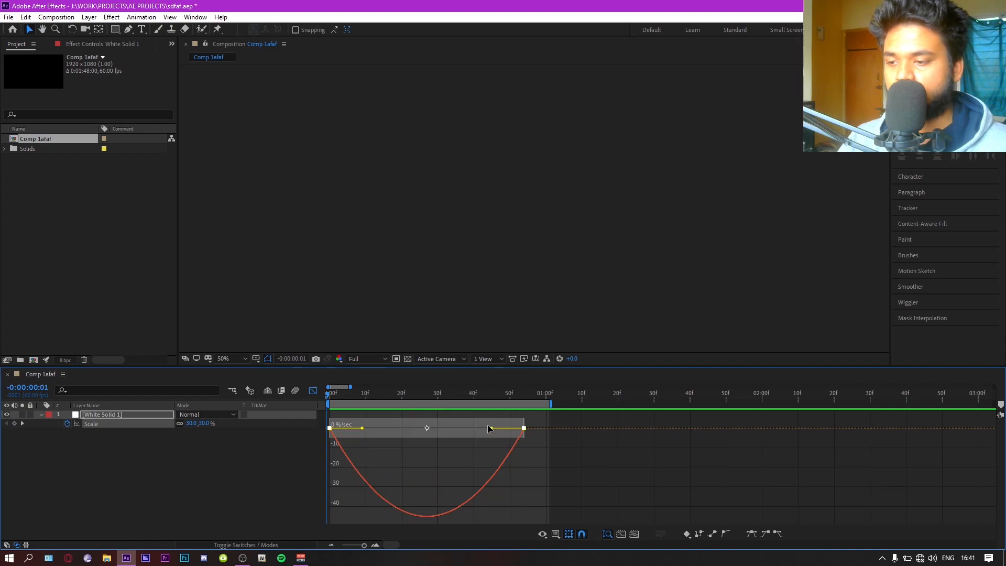
Step: Try an early speed peak by extending the second scale keyframe's handle toward the first, preview it and undo the change
left_click_drag(491, 429, 370, 430)
key("space")
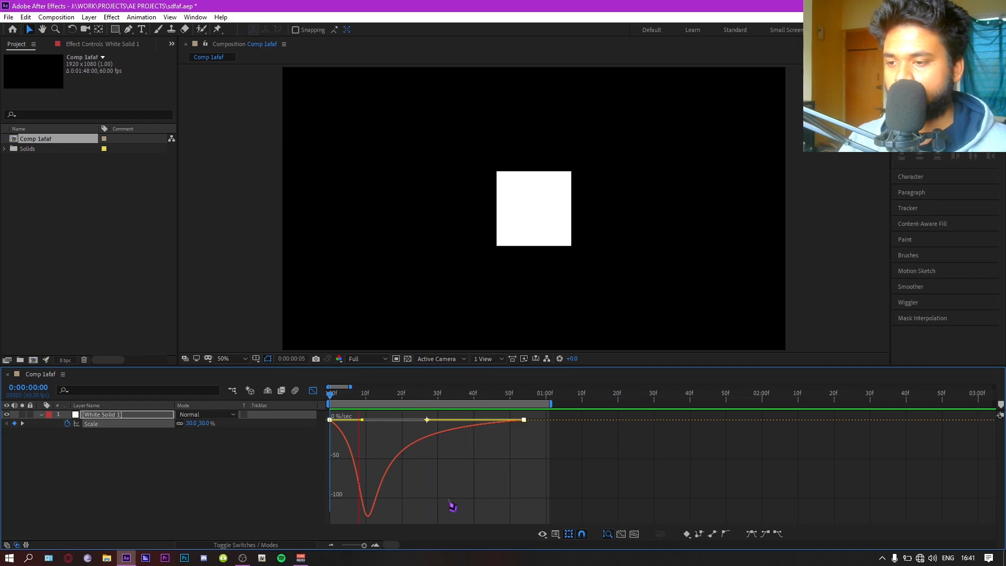
key("space")
key("ctrl+z")
Step: Switch to the value graph and try raising the end keyframe's handle for a steep final drop, undoing the bend
right_click(430, 463)
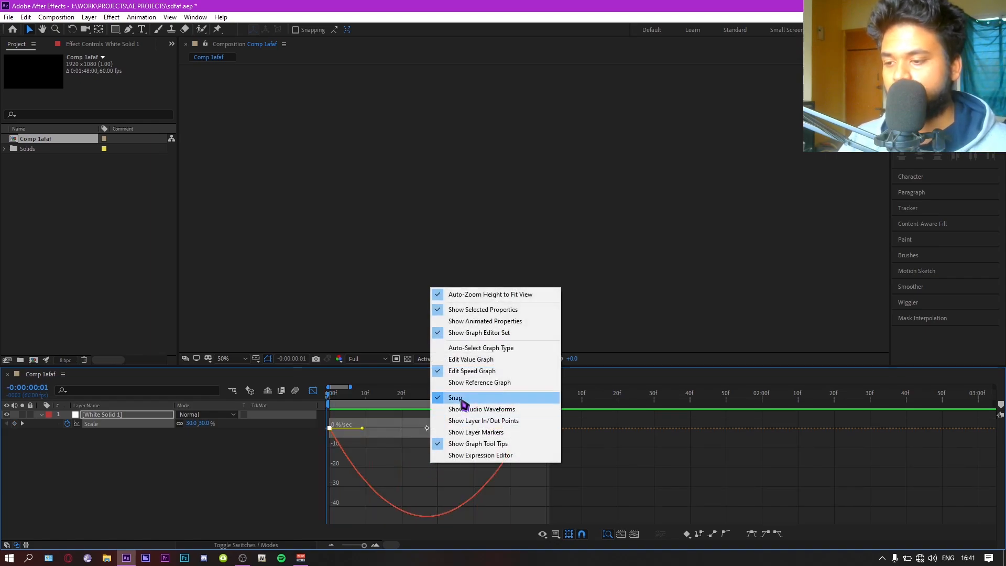
left_click(485, 359)
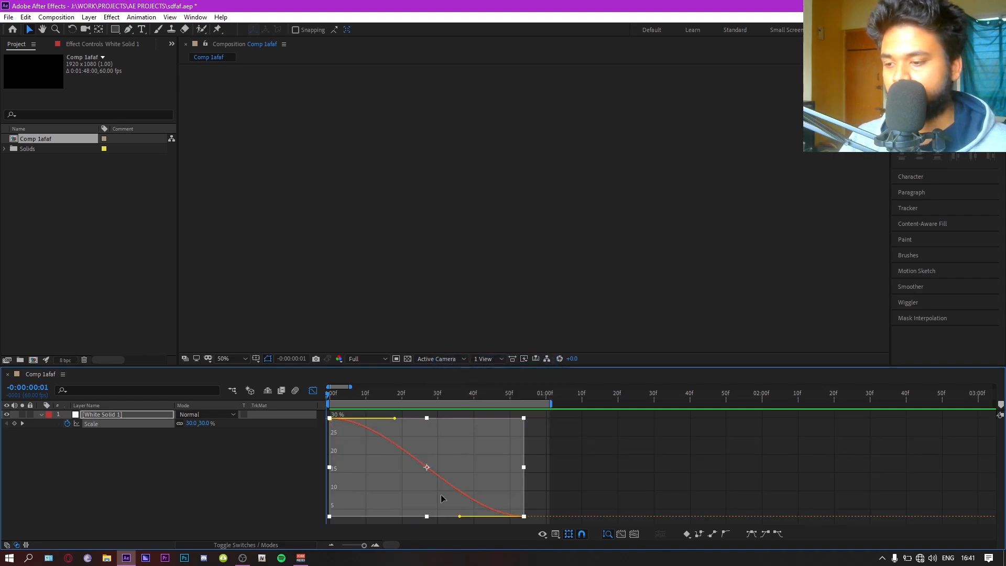
left_click_drag(460, 517, 530, 443)
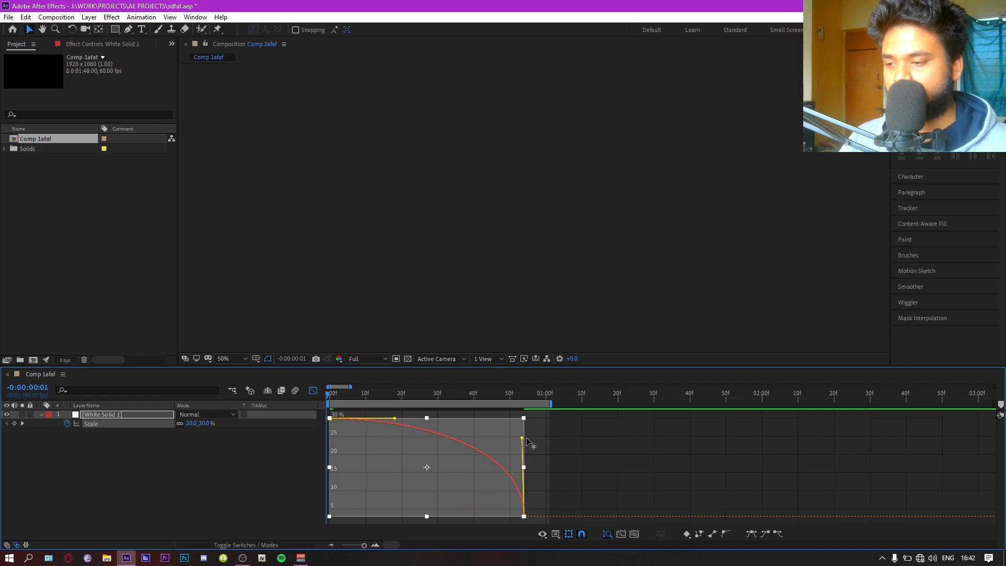
key("ctrl+z")
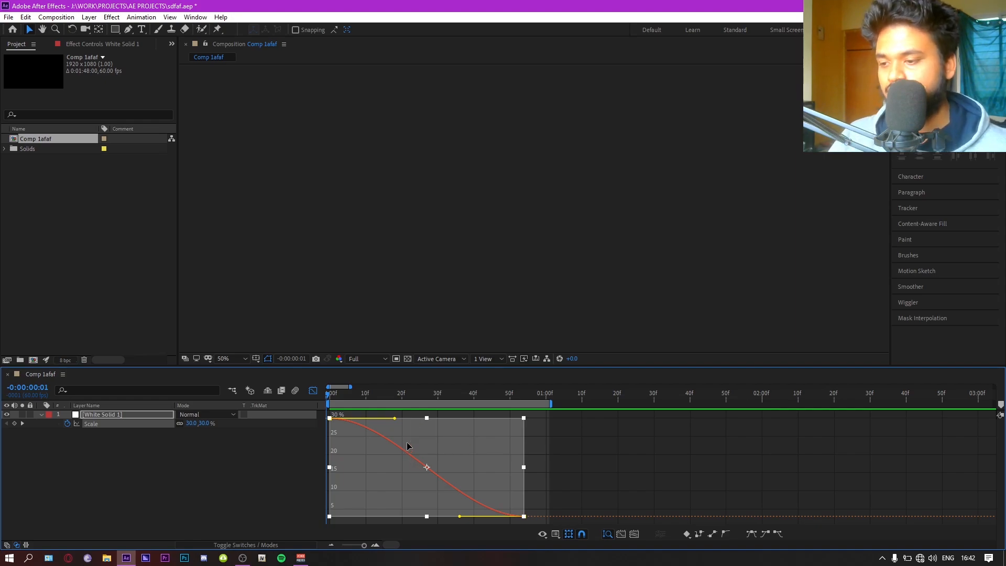
Step: Try a steep early drop in the scale value curve with both keyframe handles, preview and scrub it, and undo the bends
left_click_drag(396, 419, 316, 515)
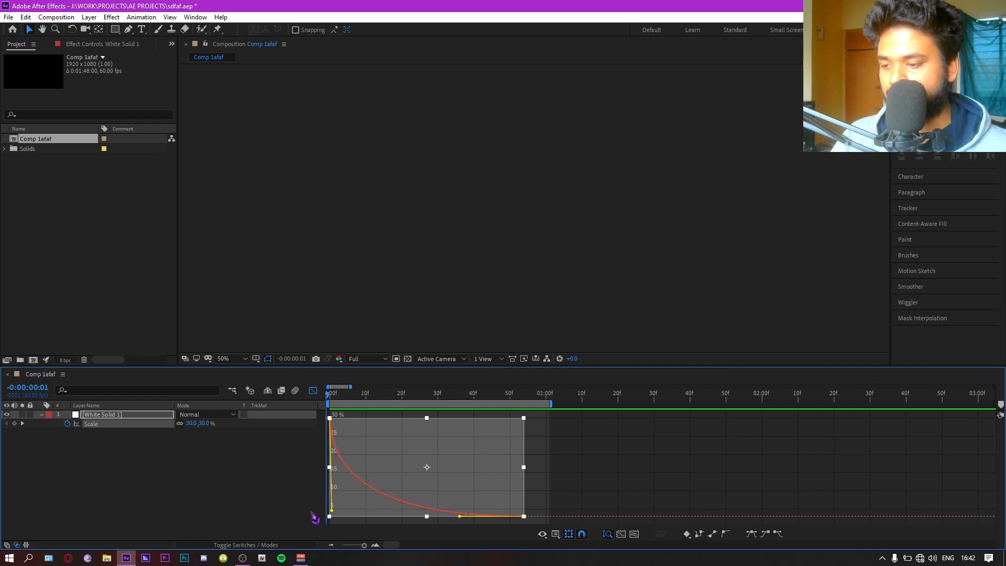
key("ctrl+z")
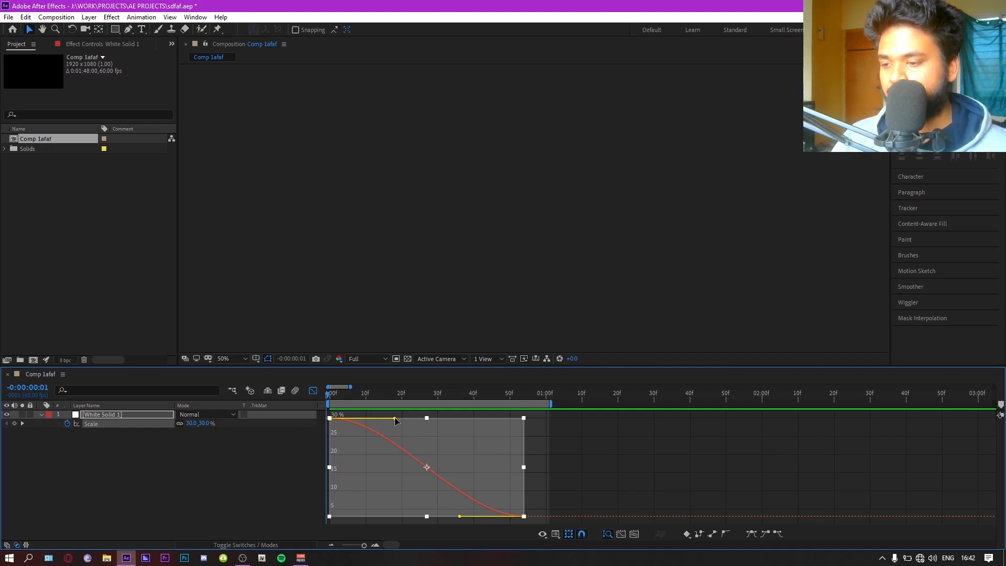
left_click_drag(396, 421, 318, 519)
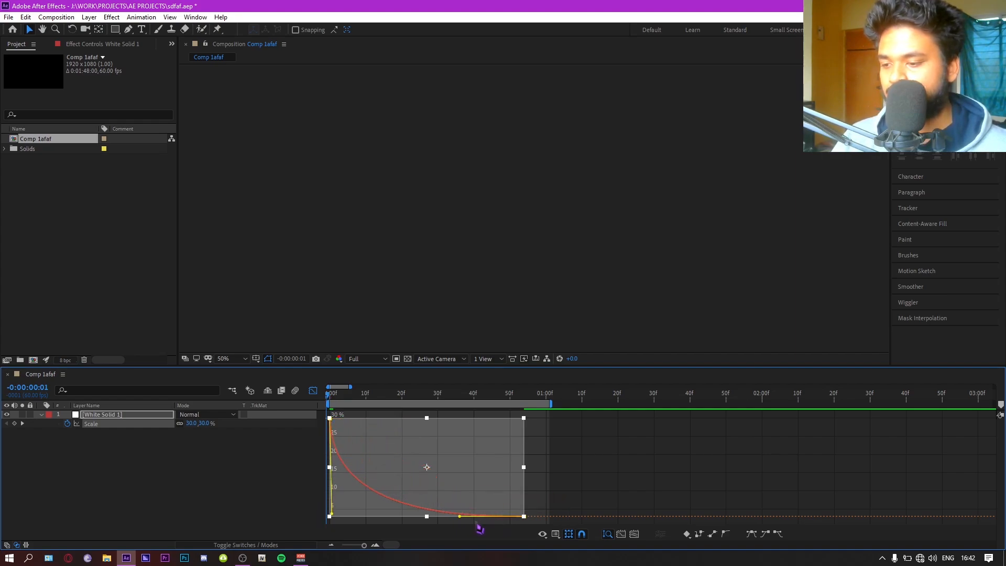
left_click_drag(460, 518, 300, 515)
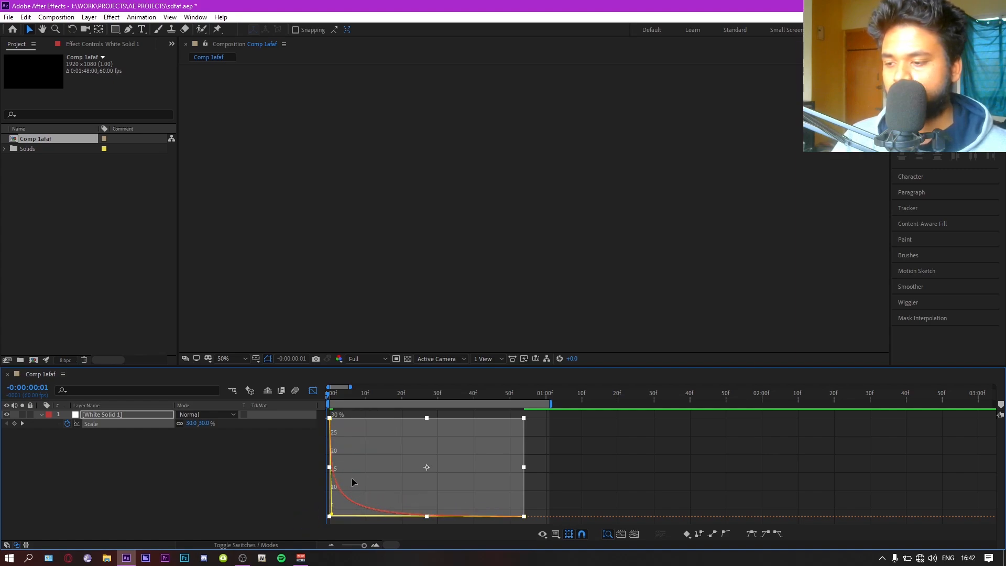
left_click_drag(337, 391, 313, 406)
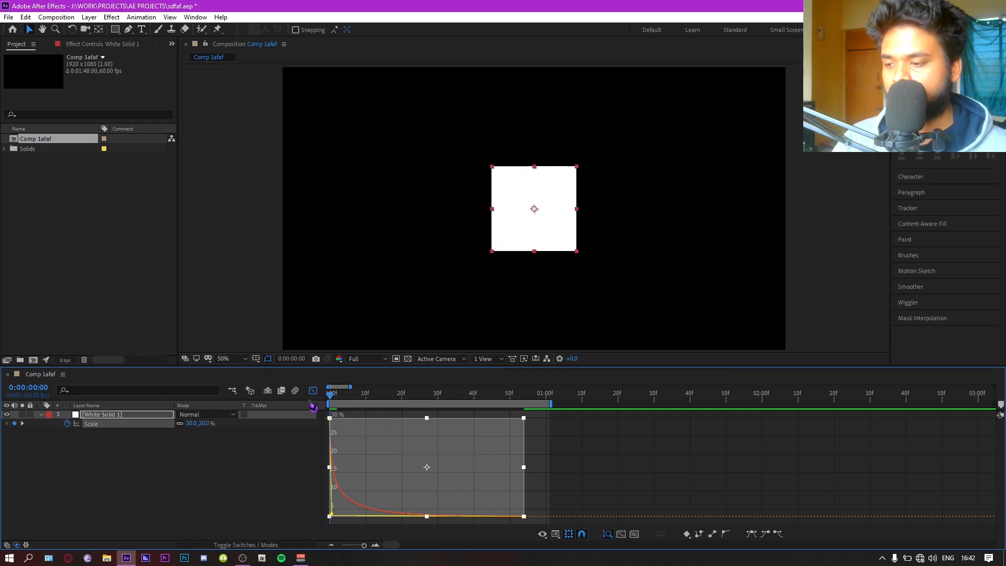
key("space")
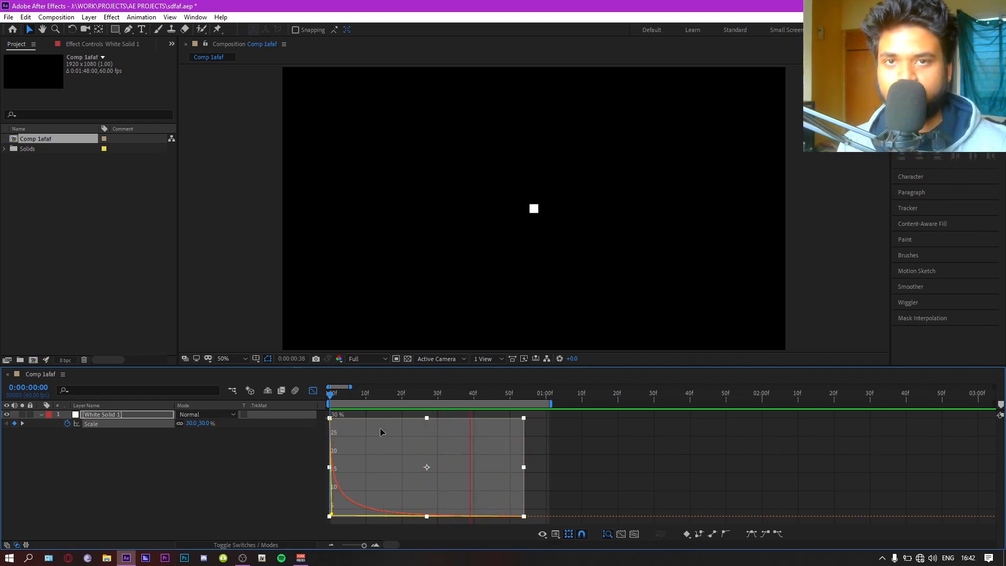
key("space")
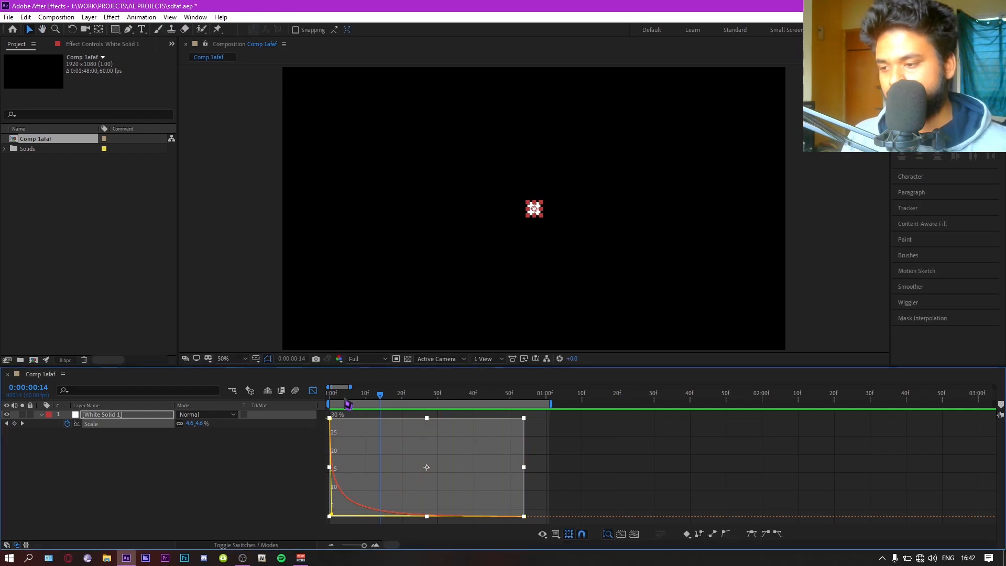
mouse_move(347, 402)
left_mouse_down()
mouse_move(332, 402)
mouse_move(349, 407)
left_mouse_up()
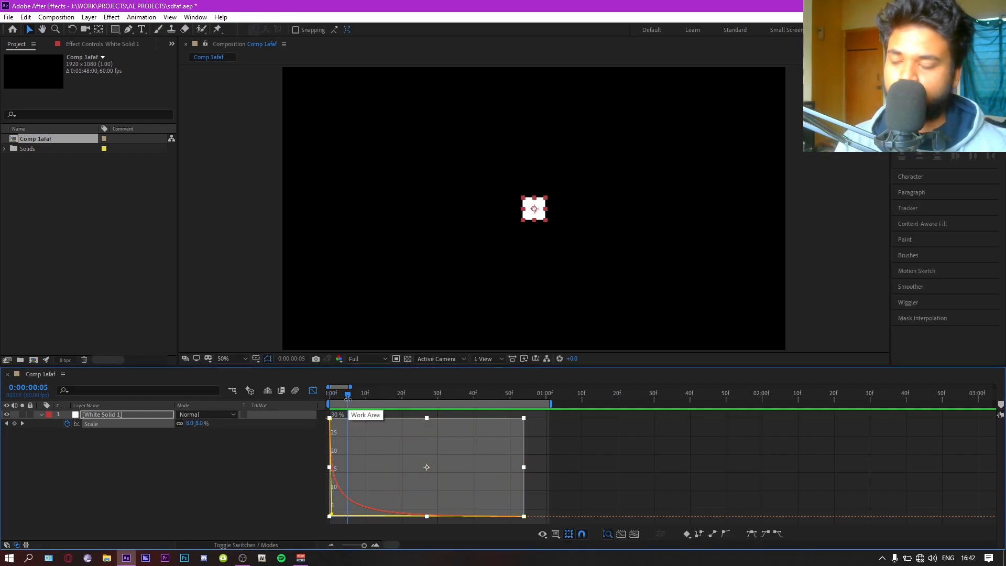
key("ctrl+z")
key("ctrl+z")
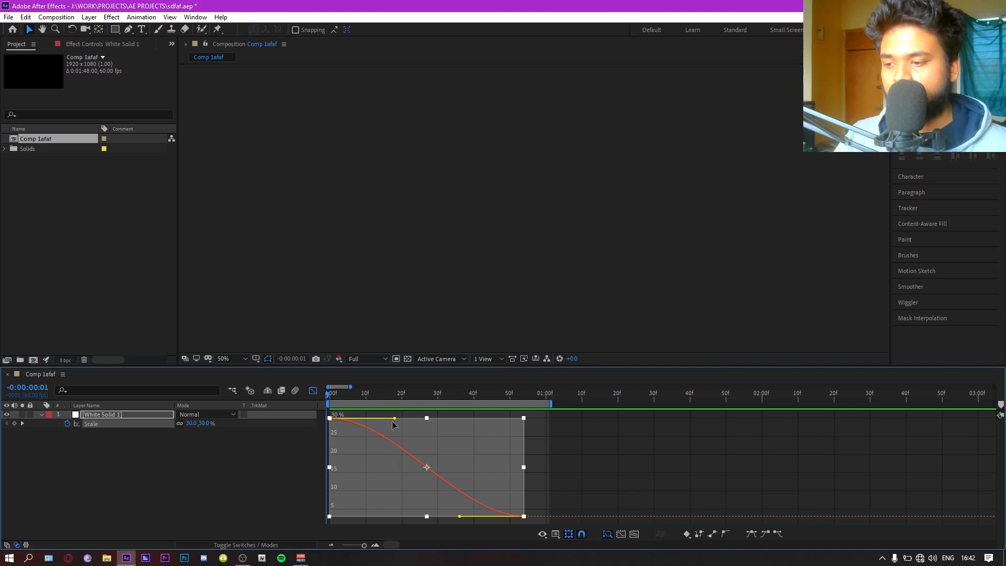
Step: Bend both scale handles into the curve's lower start corner again, replay the abrupt shrink from the start and restore the eased curve
left_click_drag(394, 418, 318, 535)
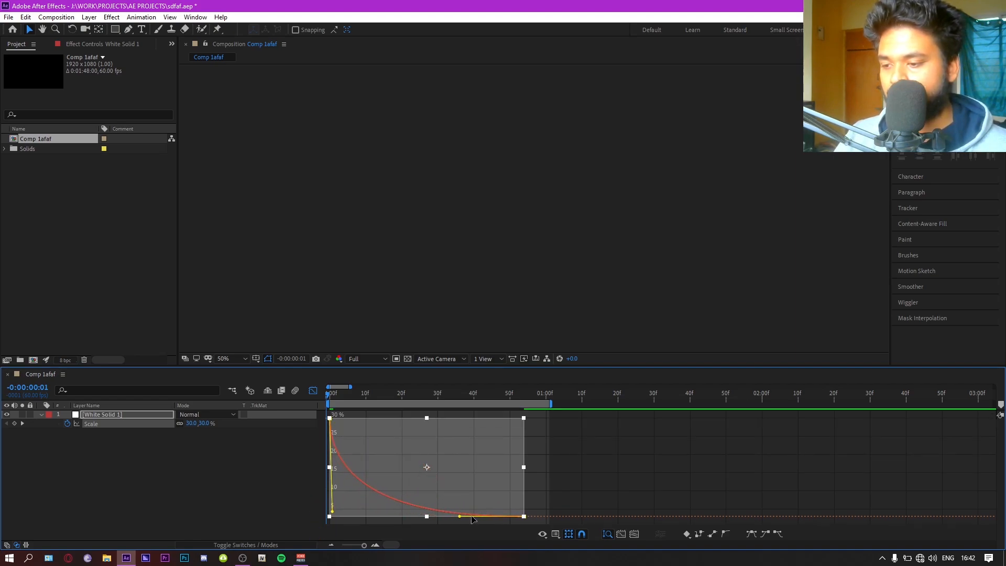
left_click_drag(460, 517, 319, 521)
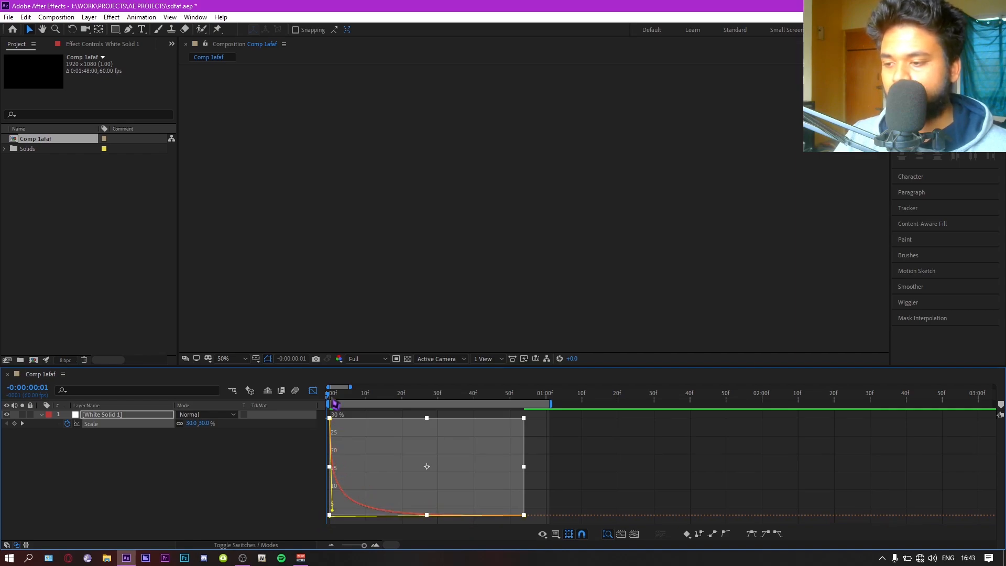
key("space")
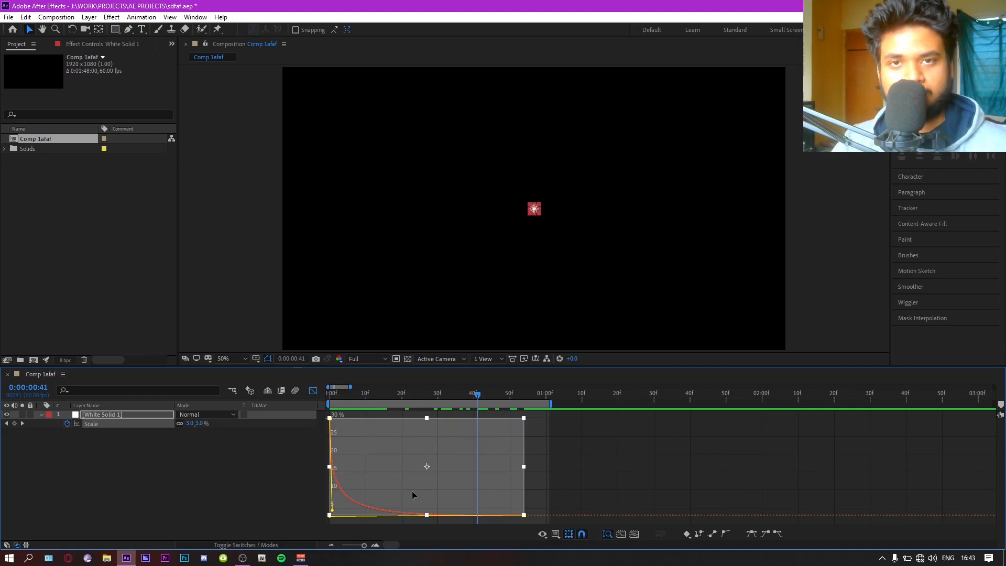
key("Home")
key("space")
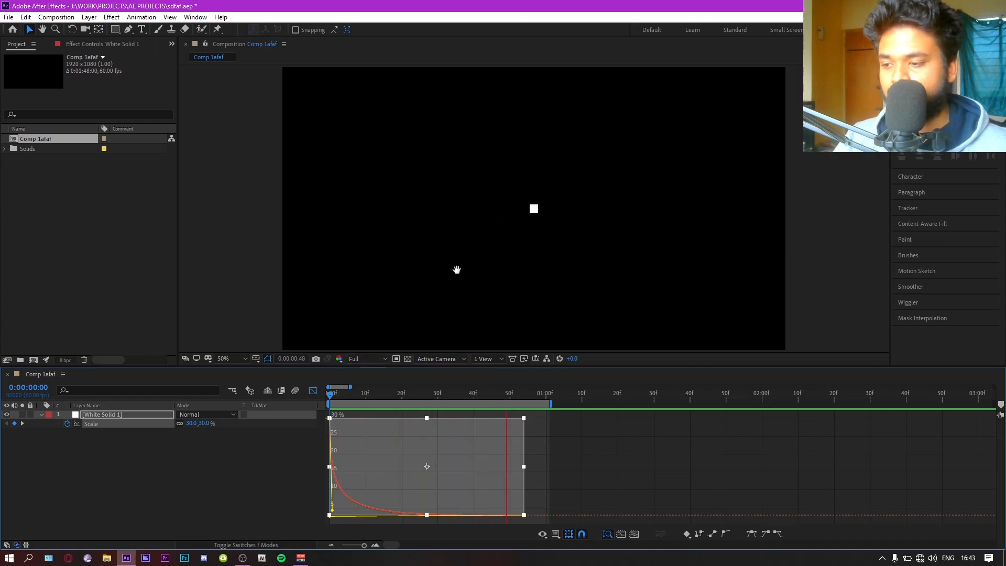
key("F9")
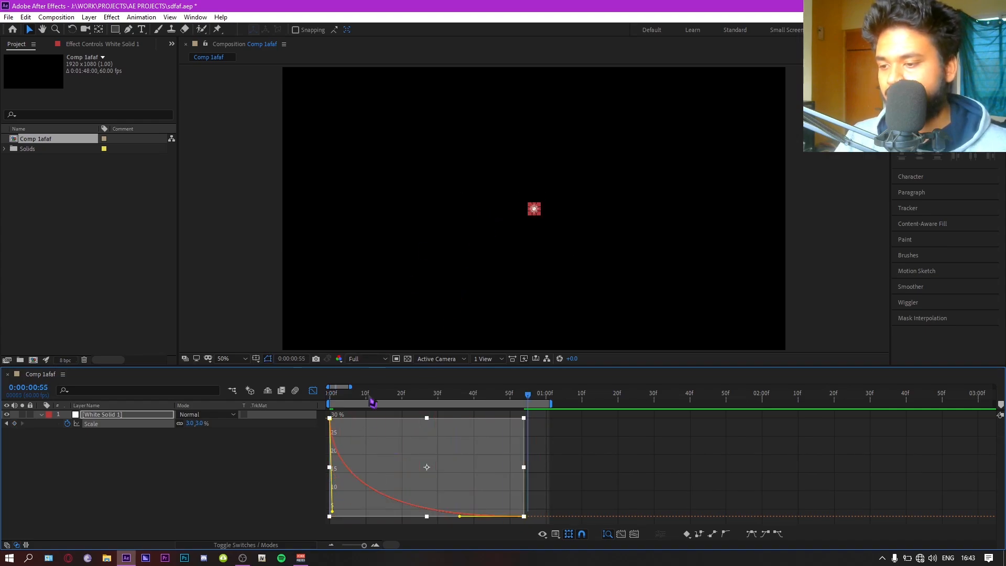
key("space")
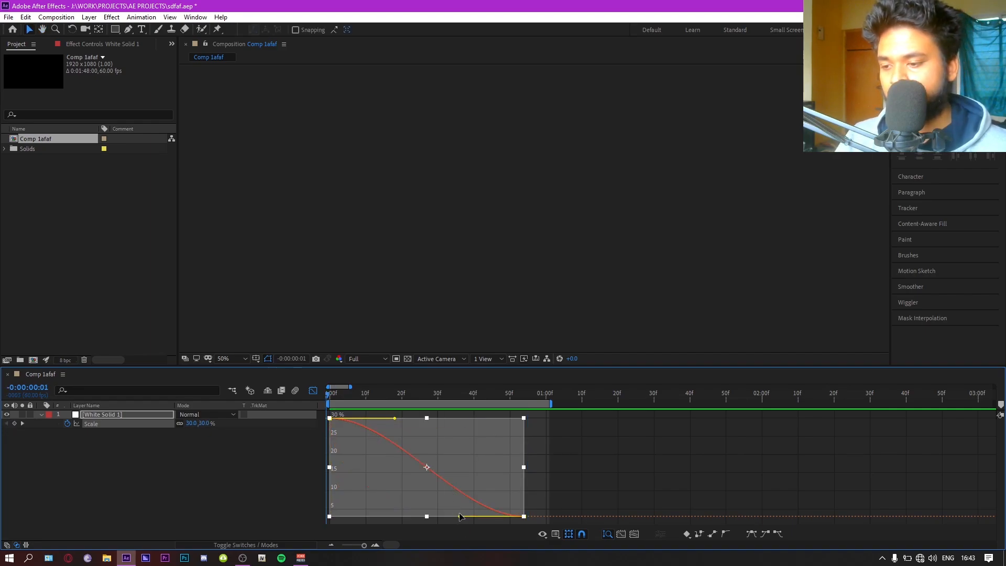
Step: Try a flat scale curve with a steep final drop by pulling both handles to its upper end corner, preview and undo it
left_click_drag(465, 512, 533, 424)
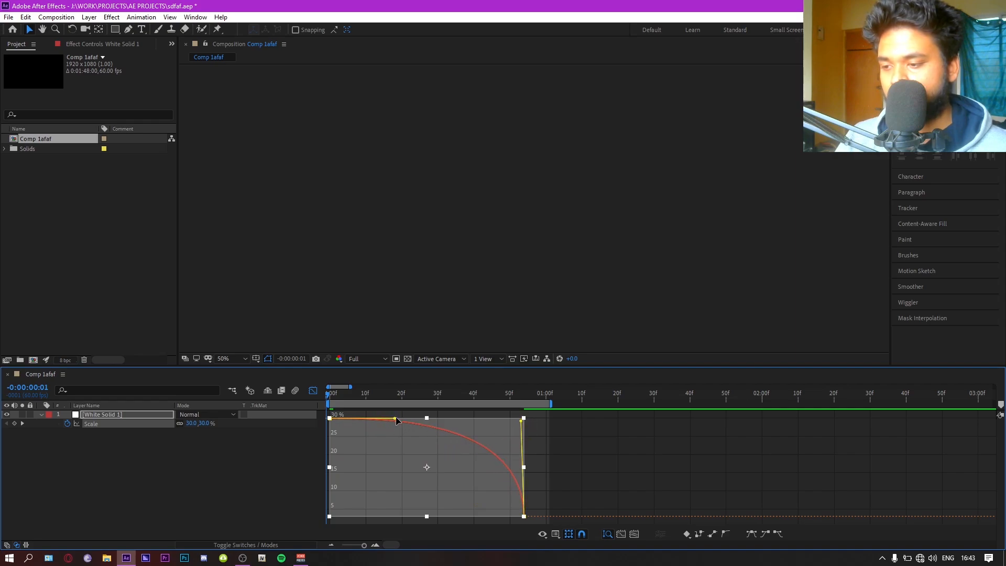
left_click_drag(408, 422, 554, 429)
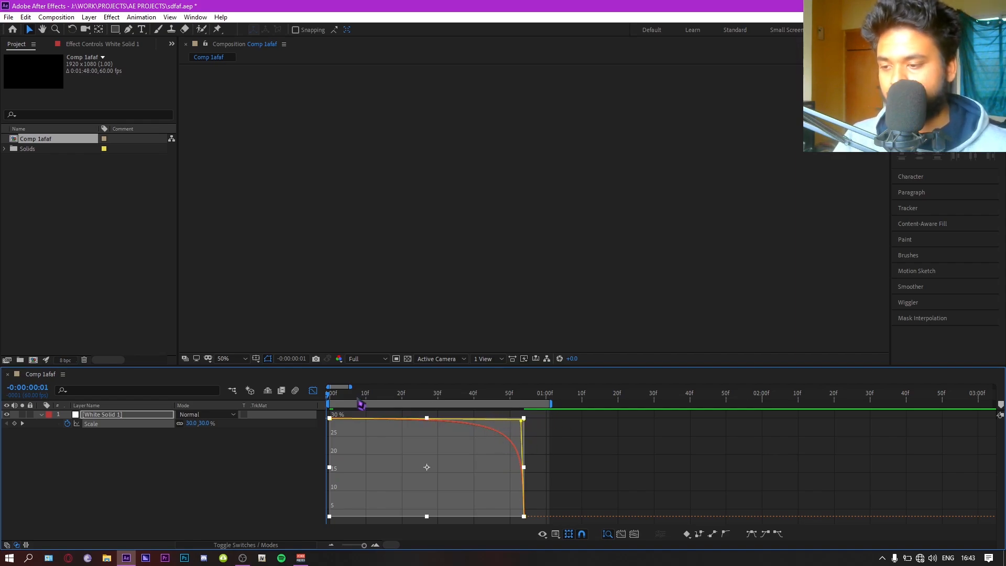
left_click(329, 401)
key("space")
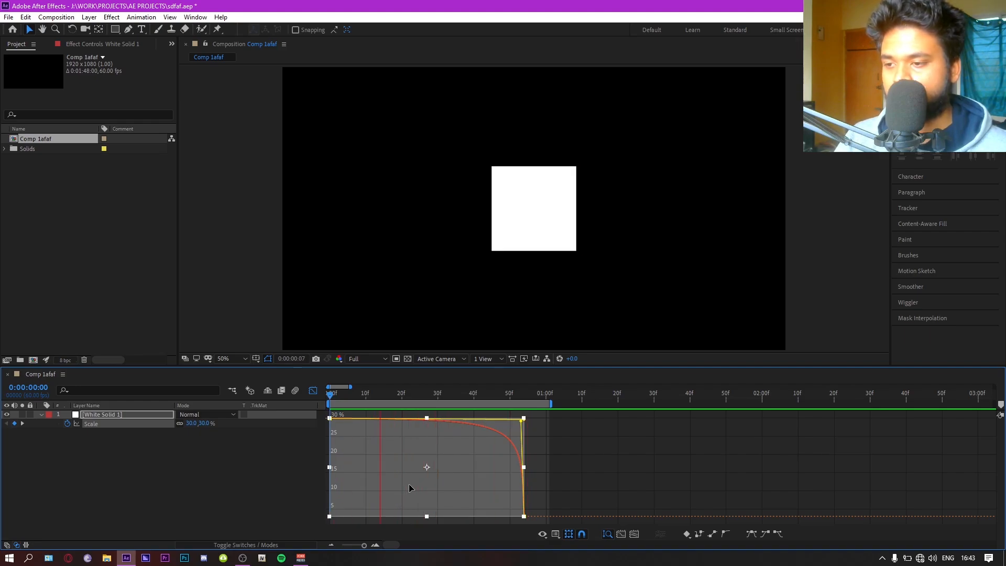
key("space")
key("ctrl+z")
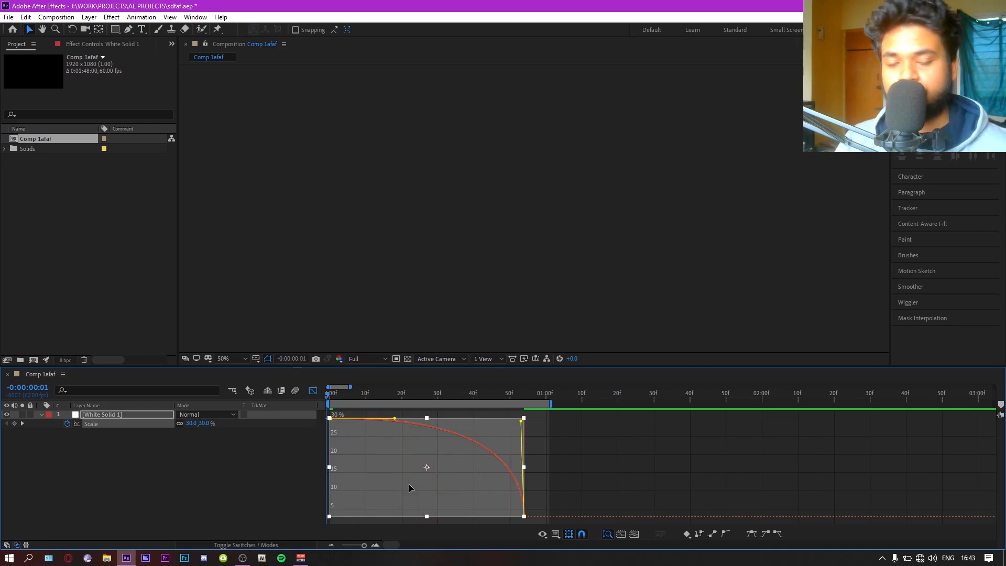
key("ctrl+z")
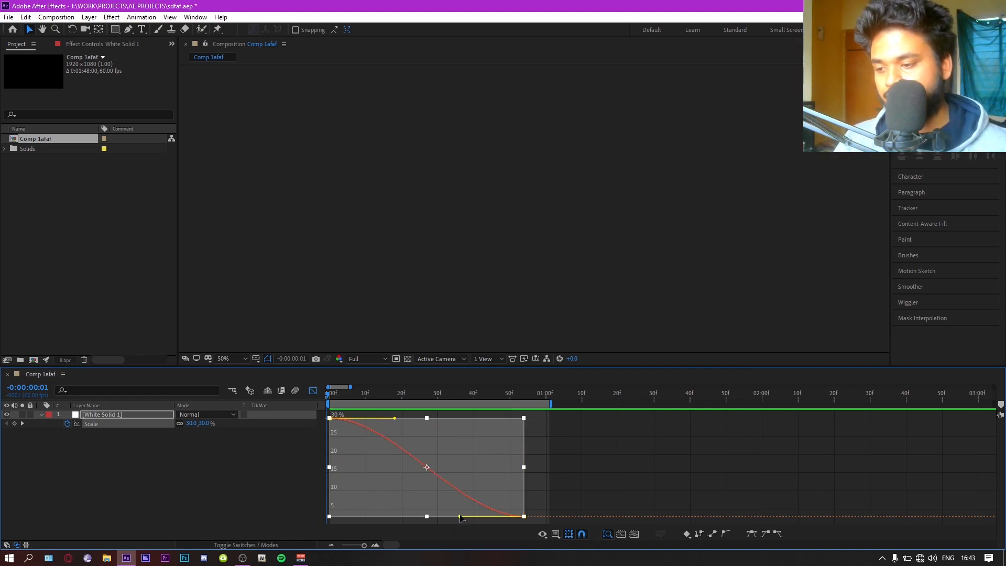
Step: Try a wavy scale curve by raising the end handle above the curve and lowering the start handle toward the end keyframe, and preview it
left_click_drag(460, 518, 512, 493)
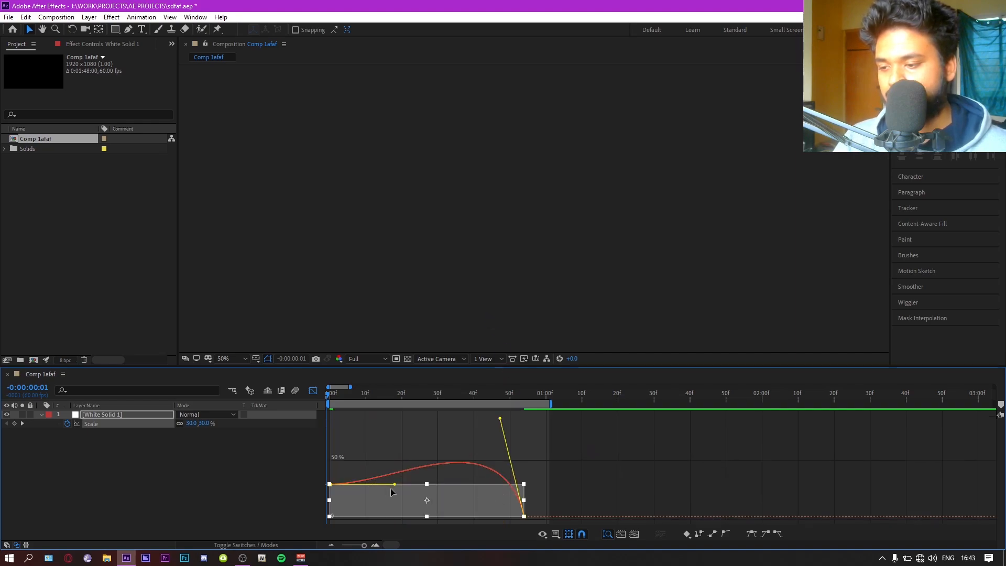
left_click_drag(393, 485, 613, 472)
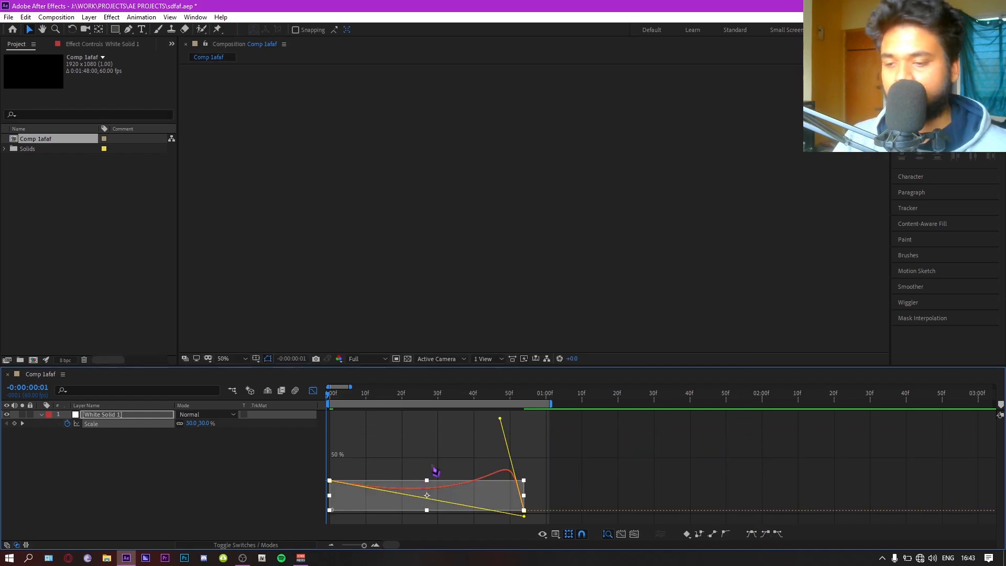
key("space")
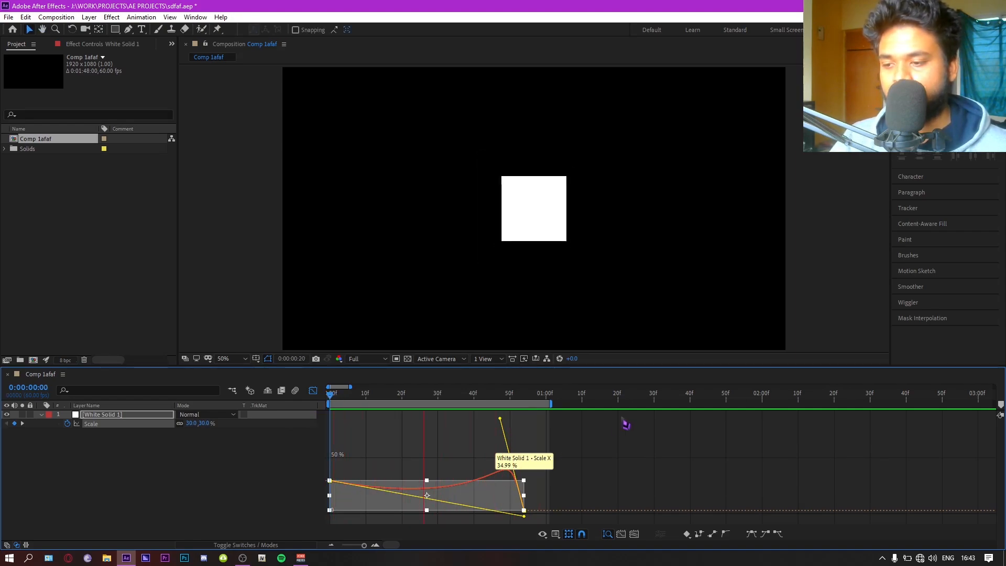
key("space")
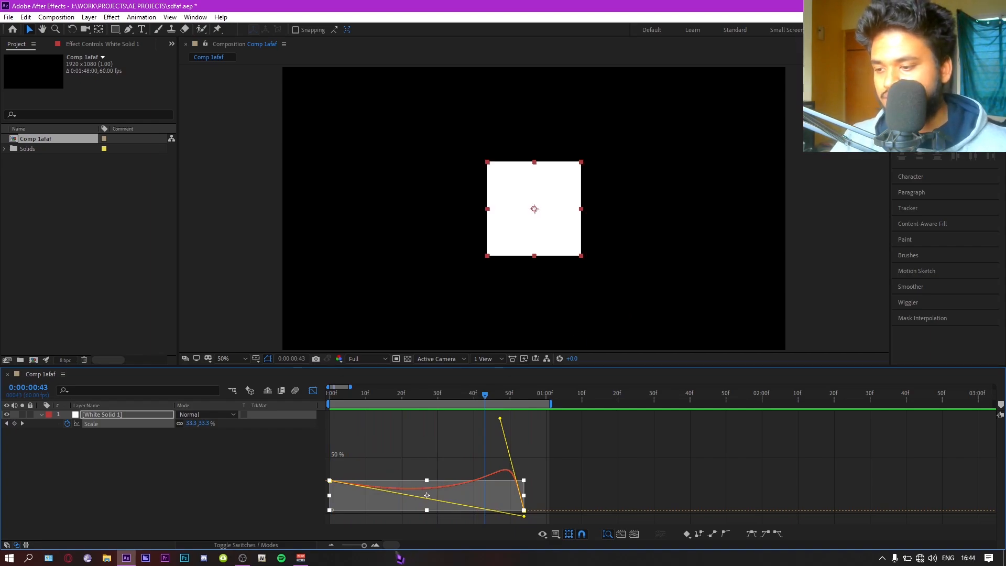
Step: Scrub and replay the scale animation from the start to examine how the square follows the wavy curve
left_click_drag(343, 403, 332, 402)
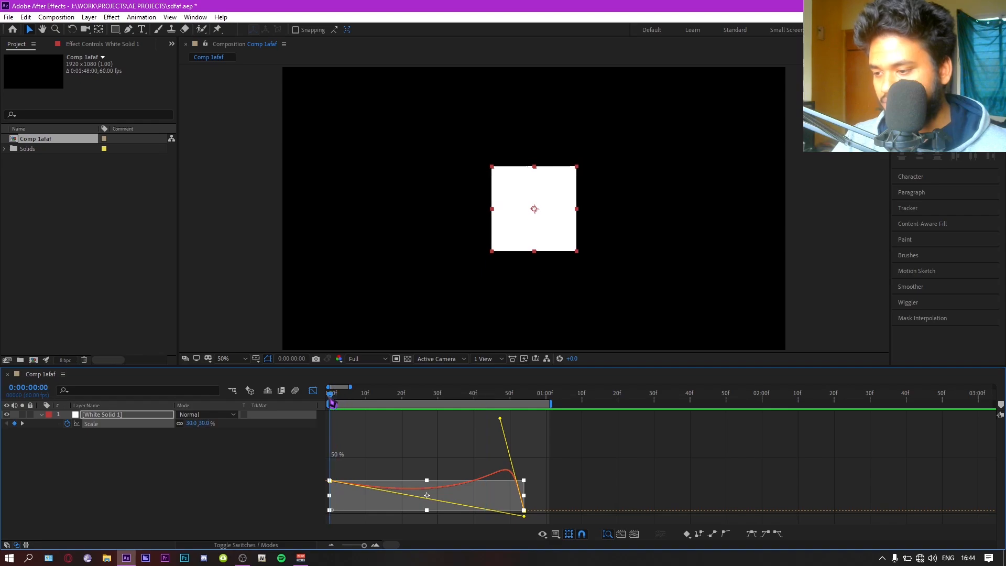
left_click(375, 545)
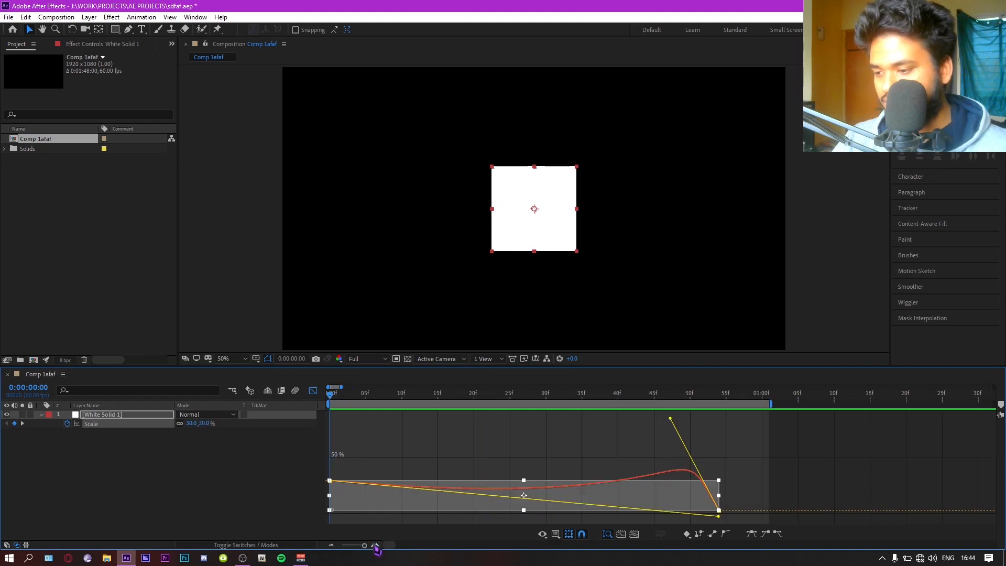
left_click(331, 545)
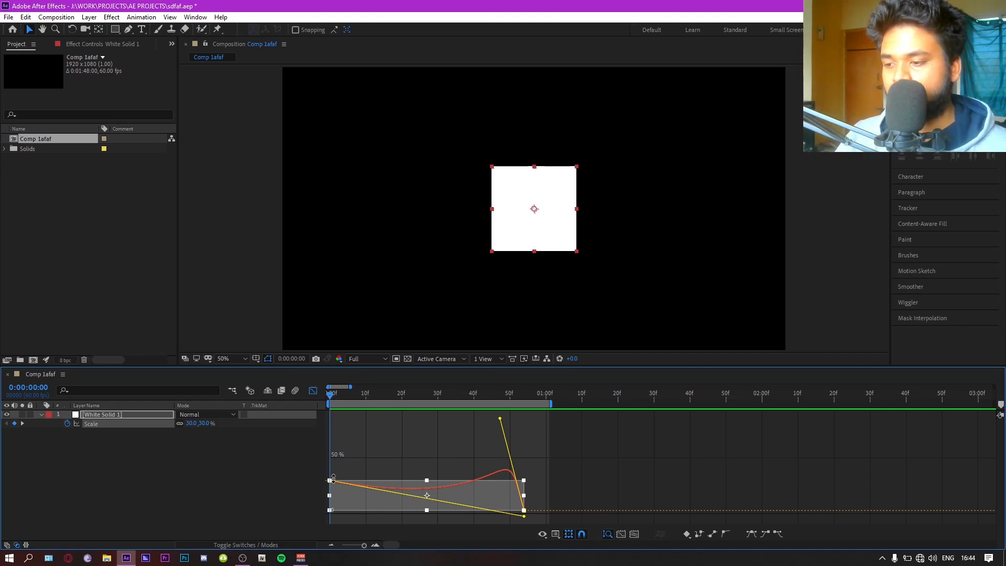
key("space")
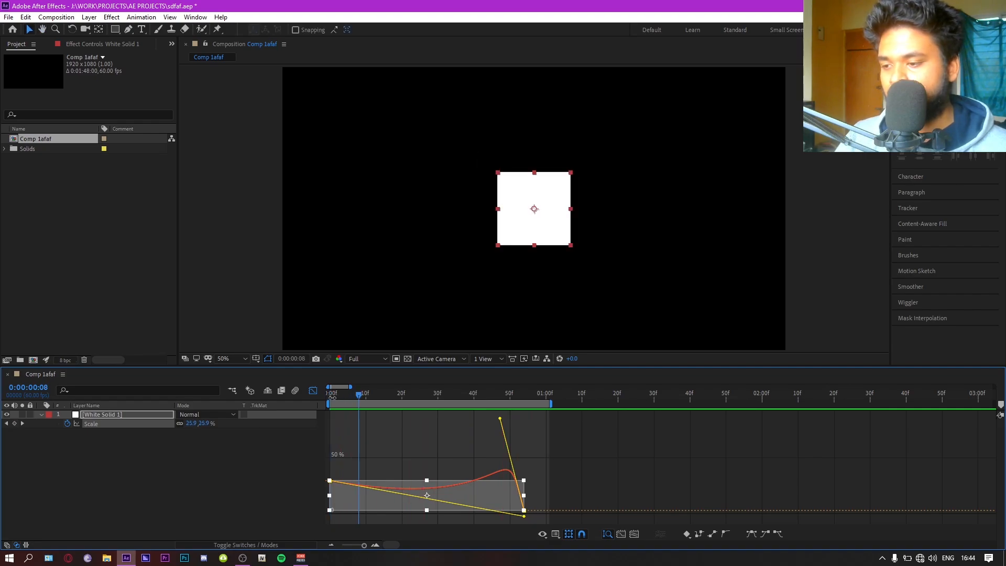
left_click_drag(338, 404, 453, 421)
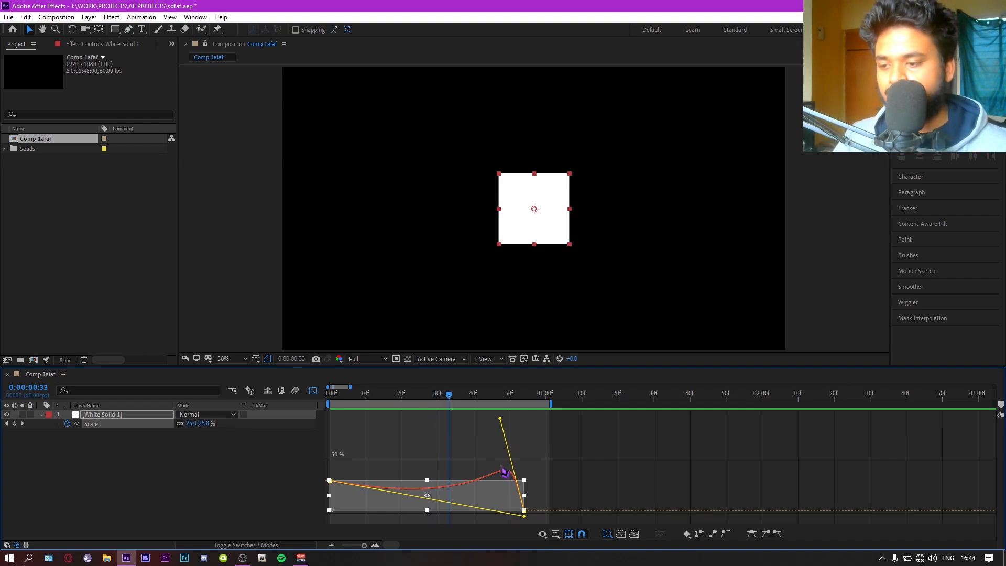
Step: Try a near-vertical final drop by moving the end handle over its keyframe, pull the start handle slightly back, and preview the result
left_click_drag(501, 419, 523, 450)
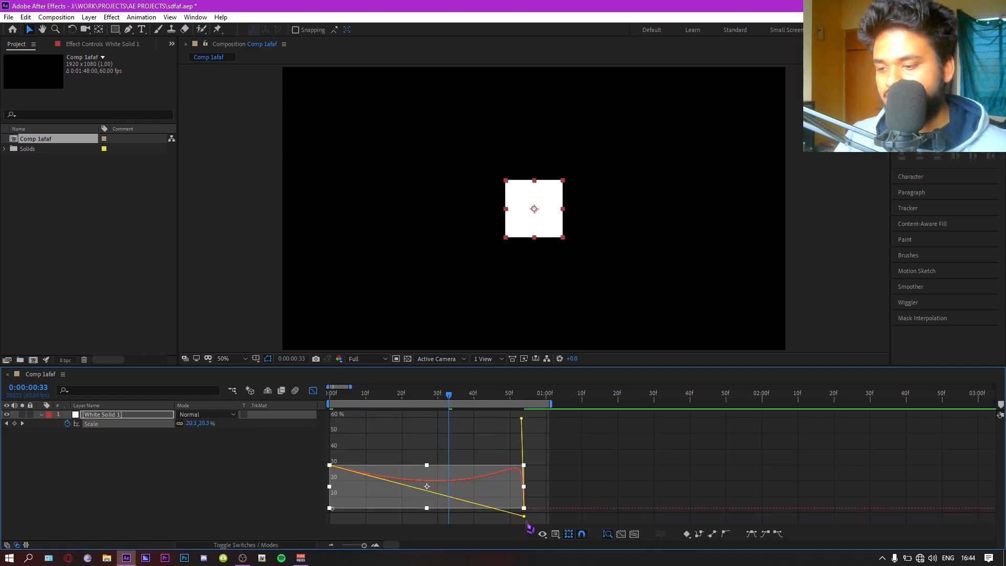
left_click_drag(524, 517, 512, 508)
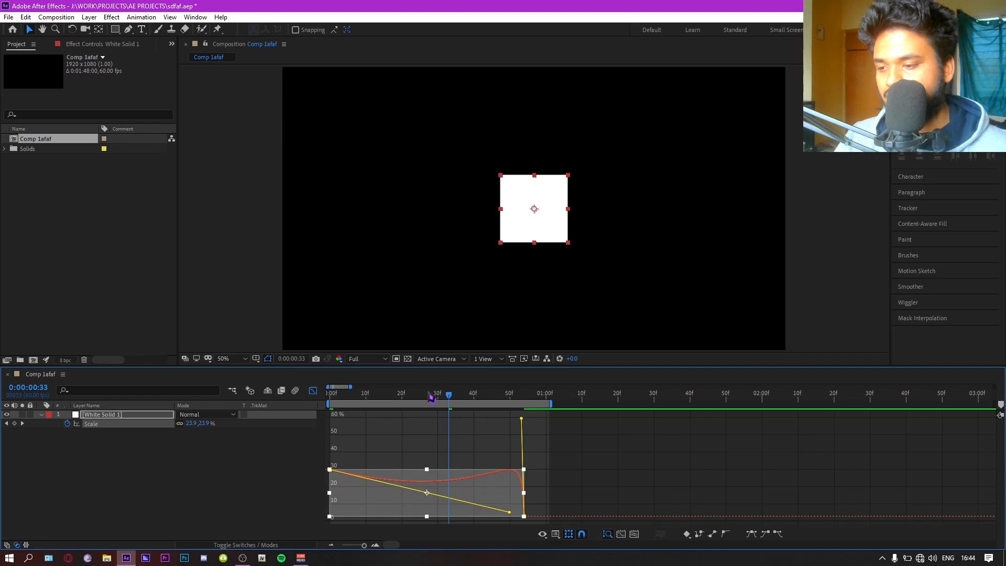
left_click(351, 397)
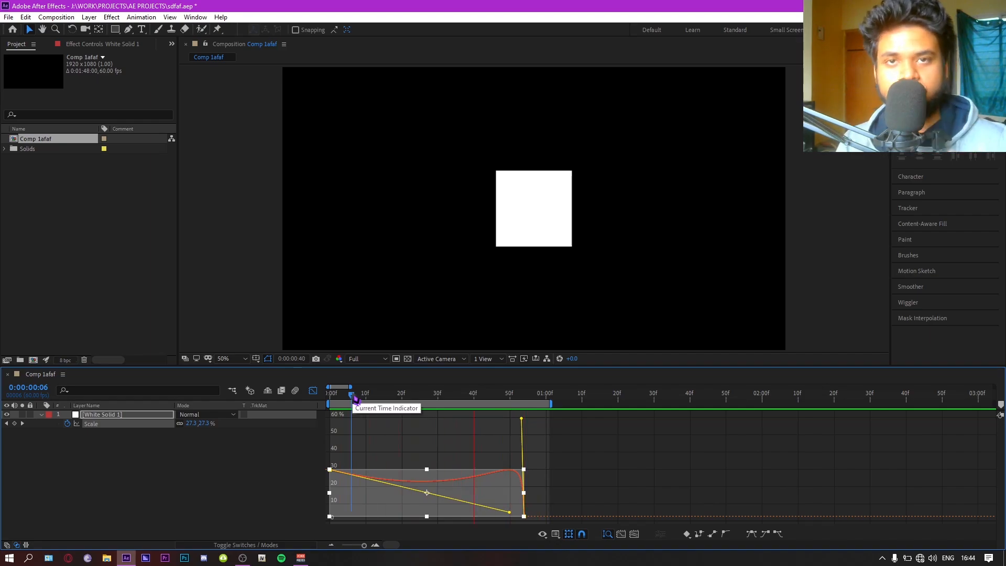
key("space")
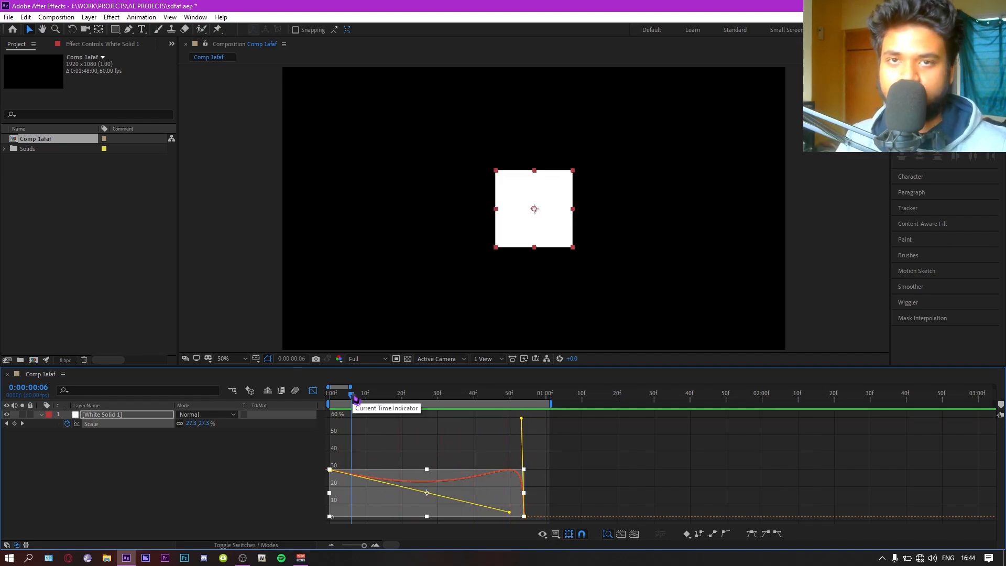
Step: Undo all handle bends until the smooth Easy Ease scale curve is restored
key("ctrl+z")
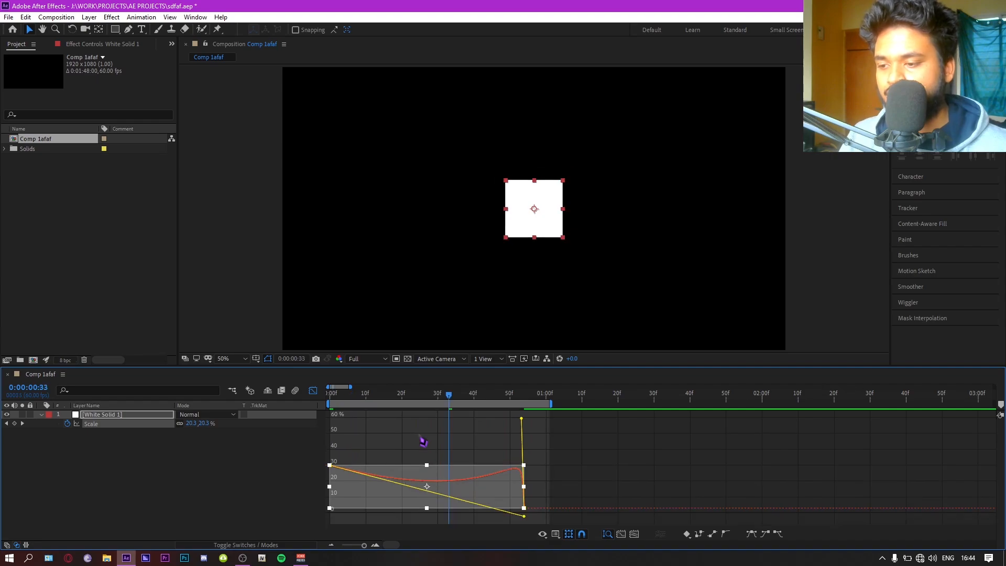
key("ctrl+z")
key("ctrl+z")
key("ctrl+z")
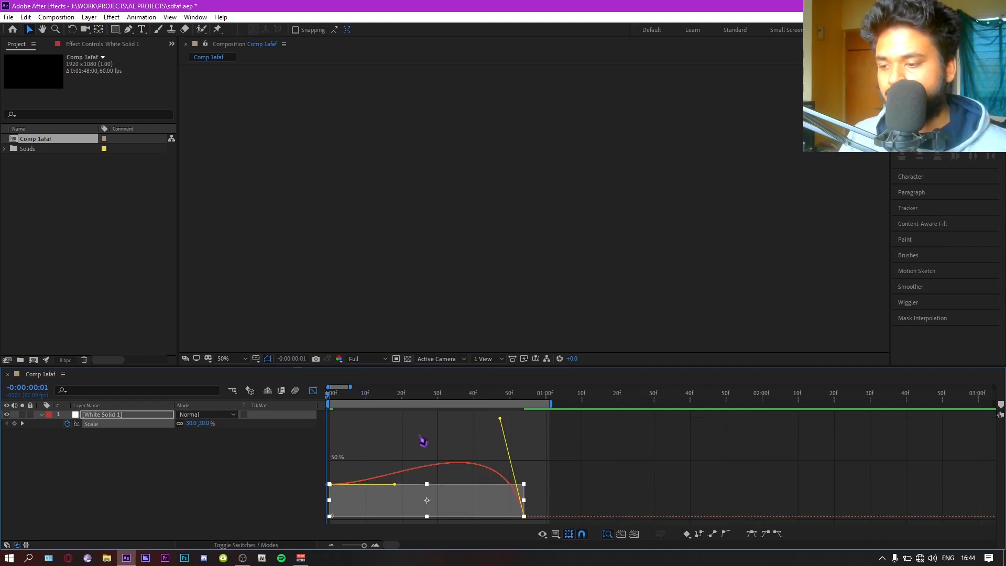
key("ctrl+z")
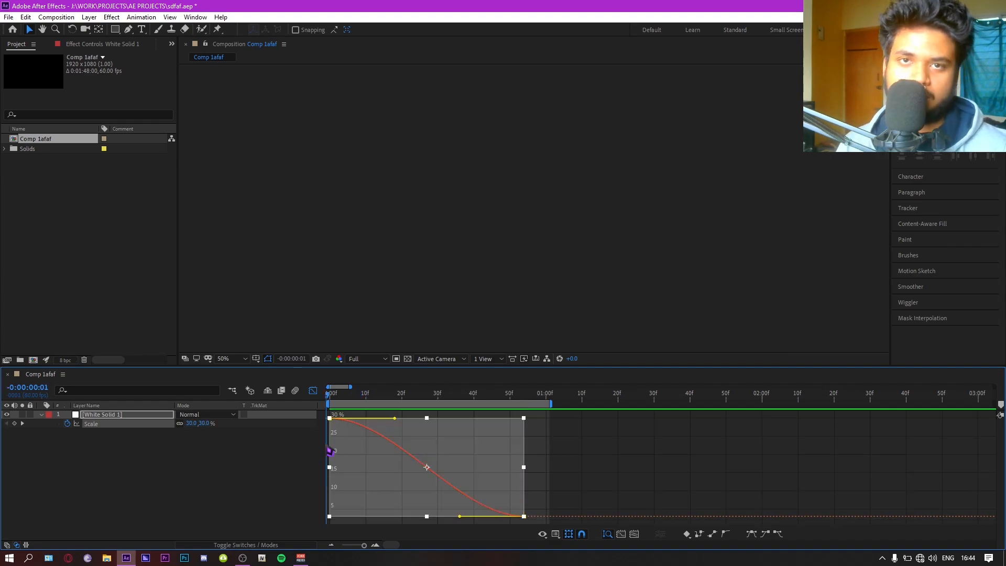
Step: Leave the Graph Editor for the keyframe view and look at the Keyframe Assistant options for the end scale keyframe
left_click(313, 390)
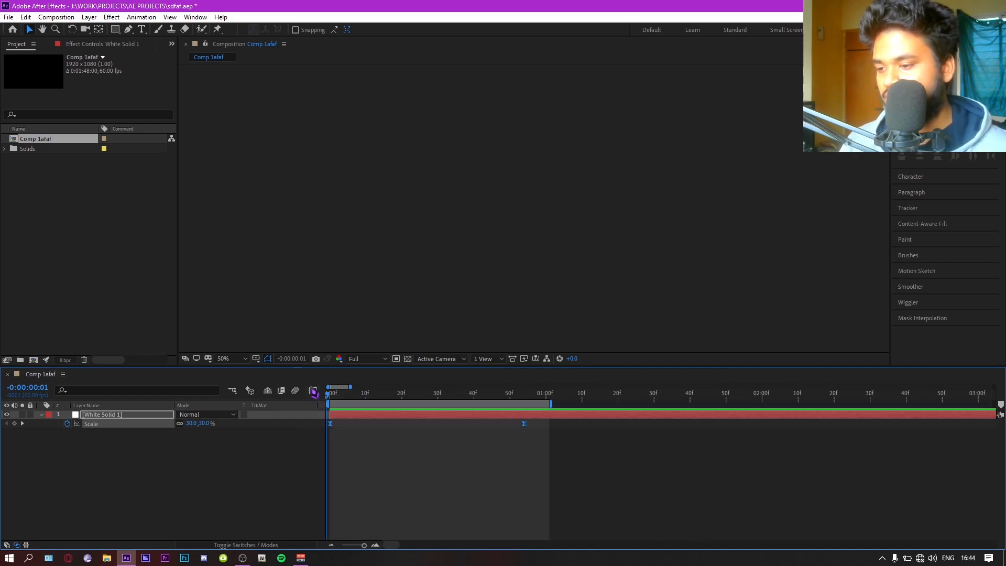
right_click(524, 425)
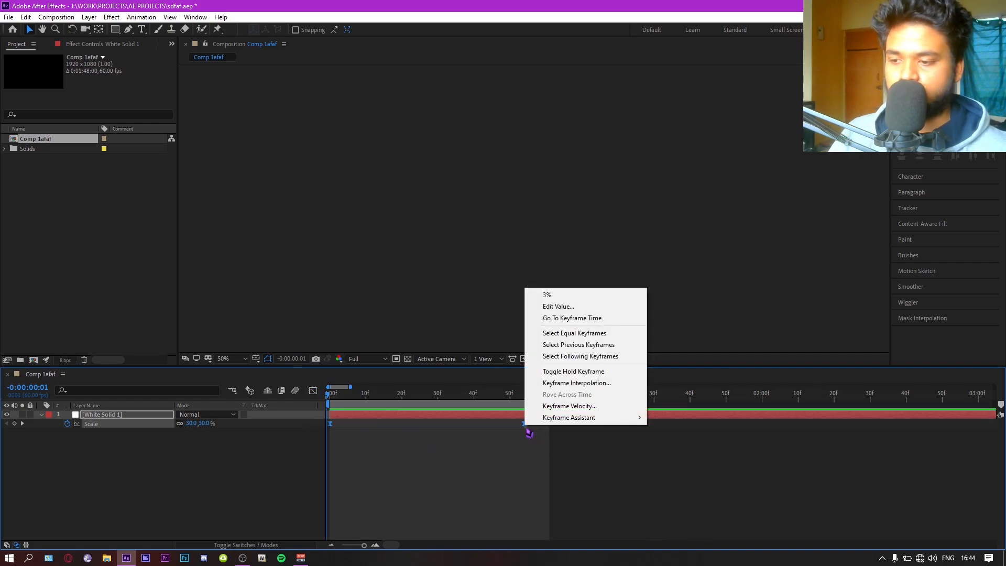
mouse_move(546, 418)
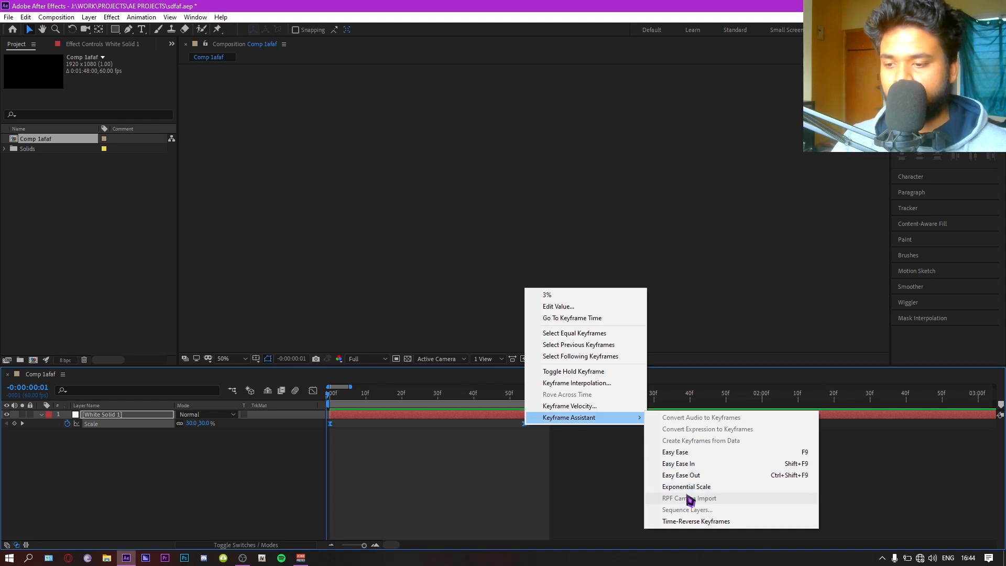
left_click(620, 506)
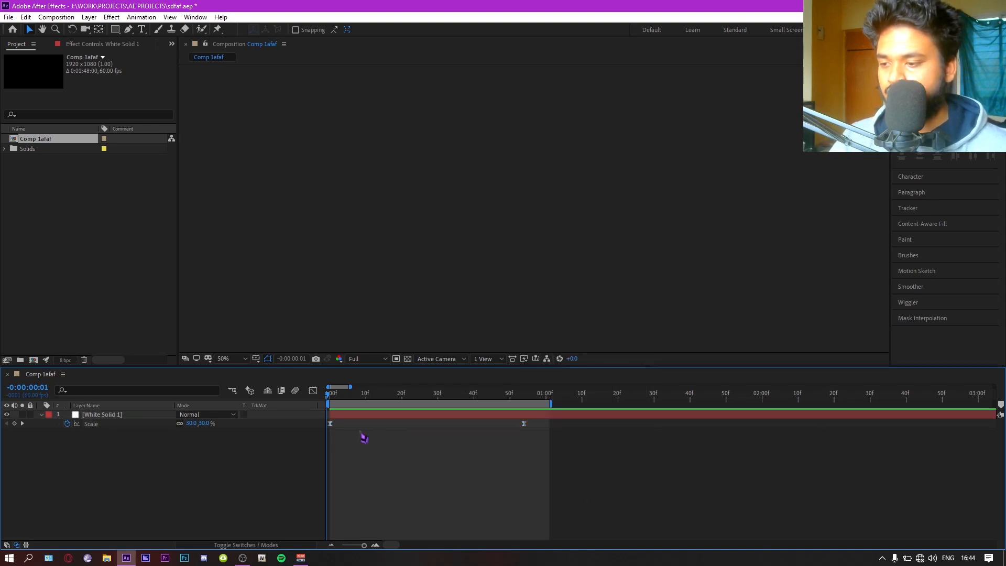
Step: Scrub through the eased scale animation and replay it from the start
left_click_drag(333, 401, 327, 440)
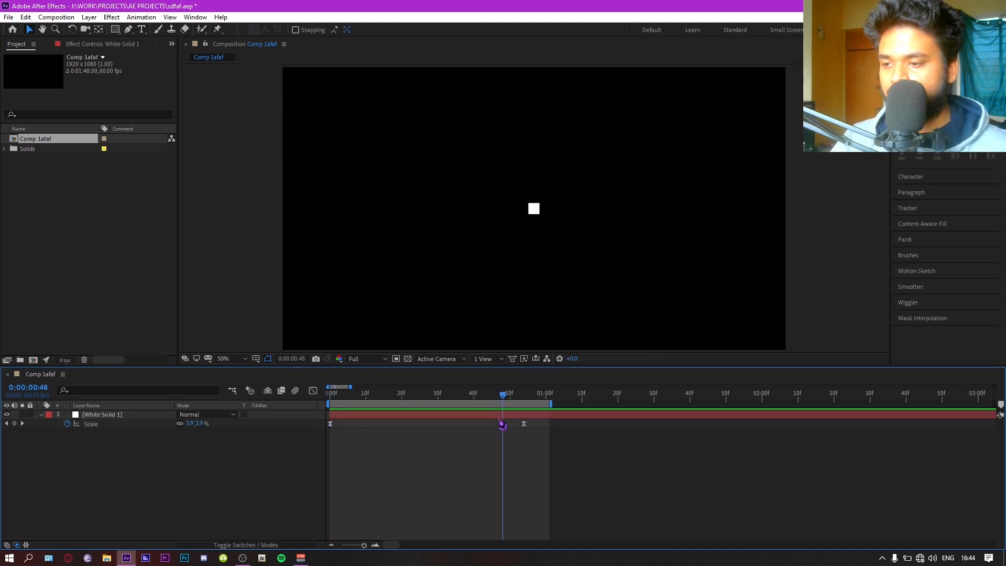
key("space")
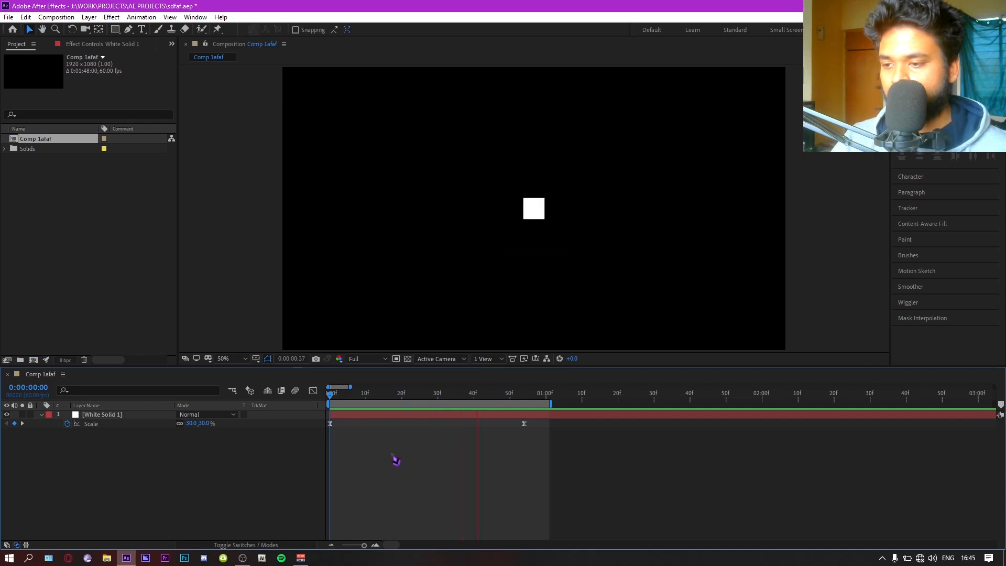
key("space")
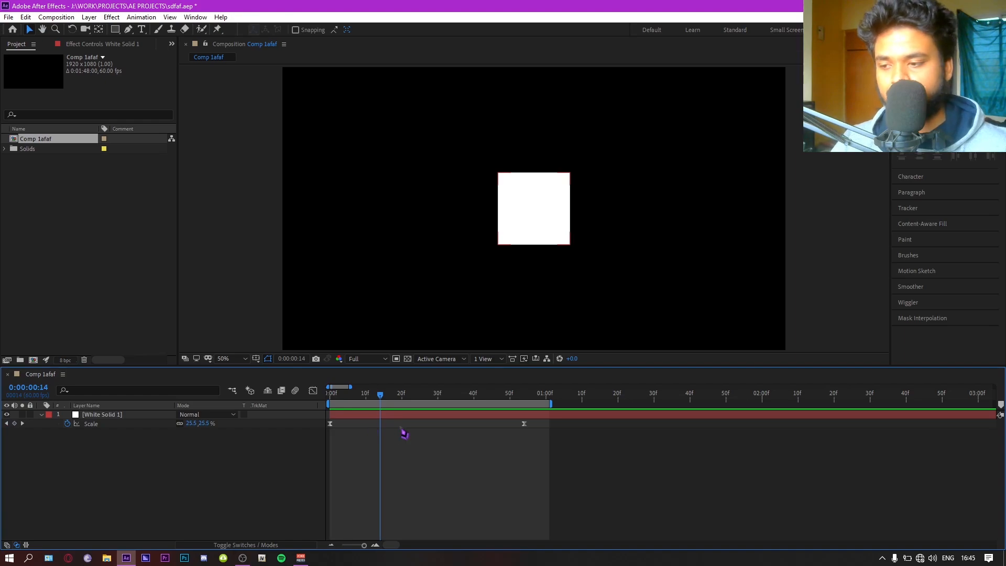
Step: Try to reverse the scale animation by manually swapping the positions of its two keyframes, and undo the moves
left_click_drag(544, 455, 356, 424)
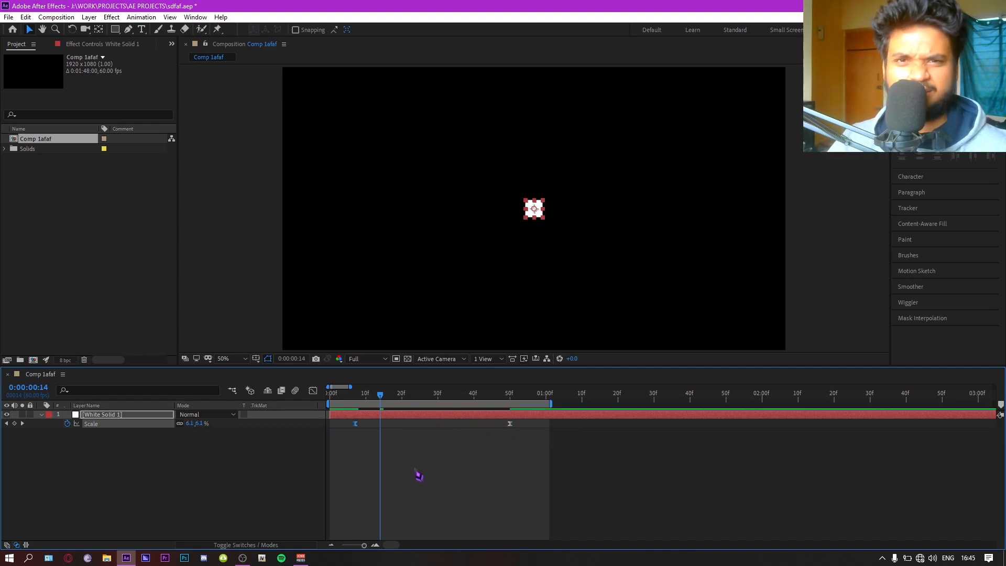
key("ctrl+z")
key("ctrl+z")
Step: Apply Time-Reverse Keyframes to both scale keyframes, and apply it a second time to restore their original order
left_click_drag(561, 450, 298, 419)
right_click(330, 425)
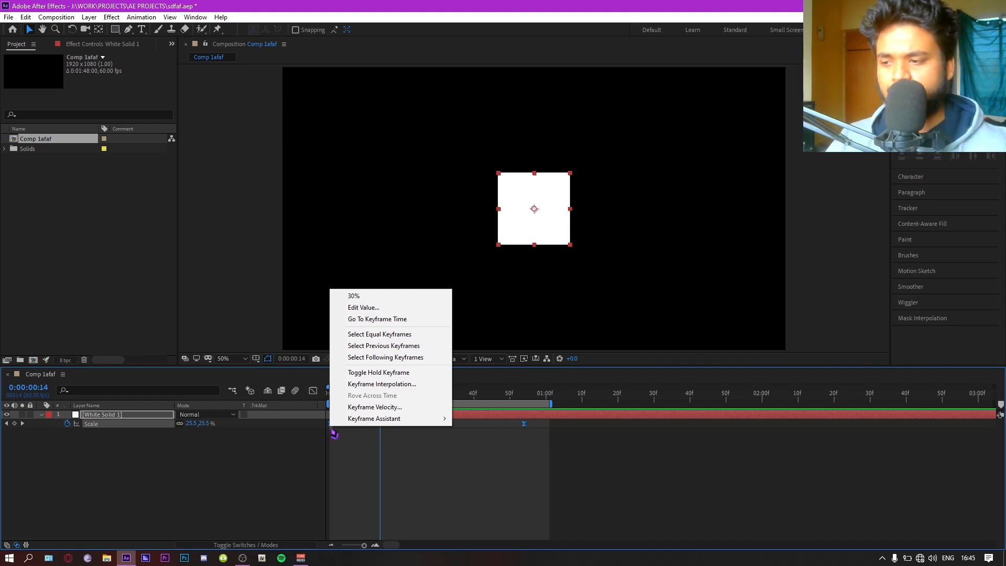
mouse_move(353, 419)
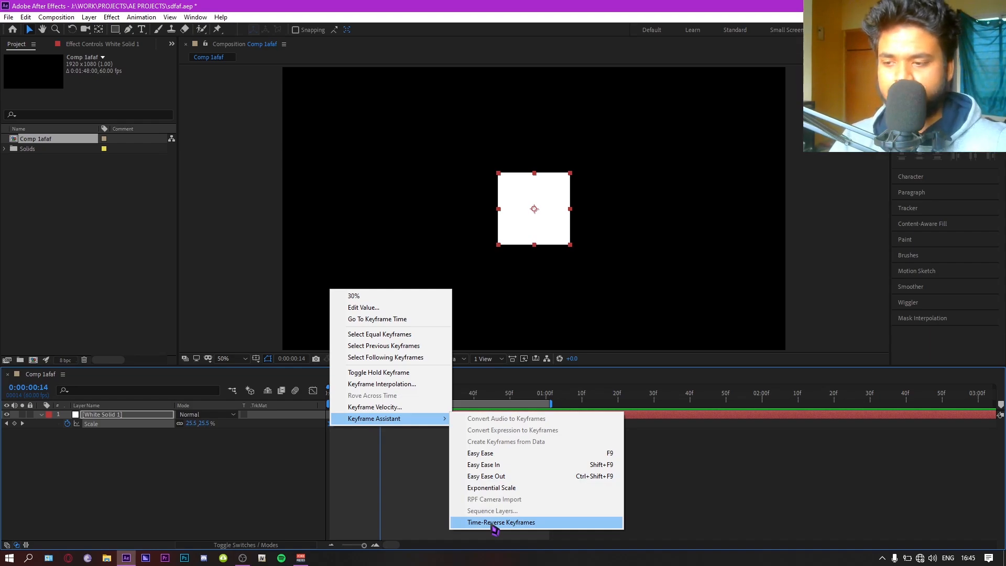
left_click(494, 523)
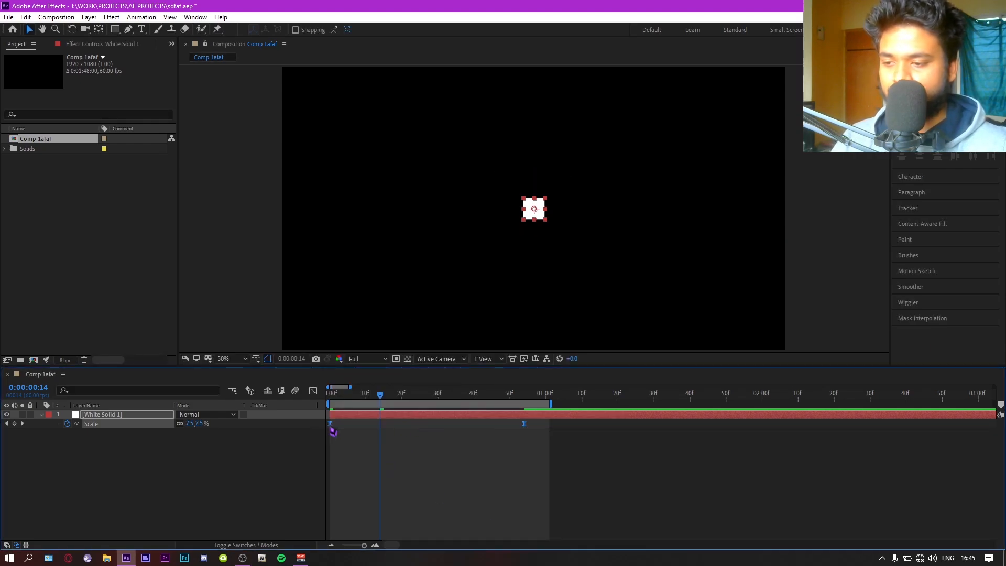
right_click(330, 426)
mouse_move(362, 415)
left_click(469, 521)
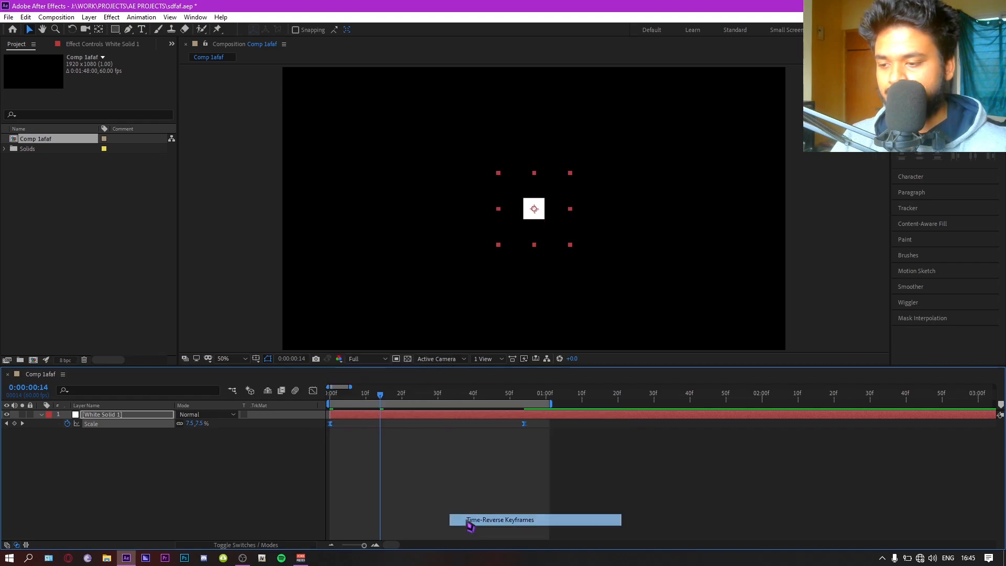
Step: Time-reverse the two scale keyframes once more and replay the square's growth from the first frame
right_click(333, 428)
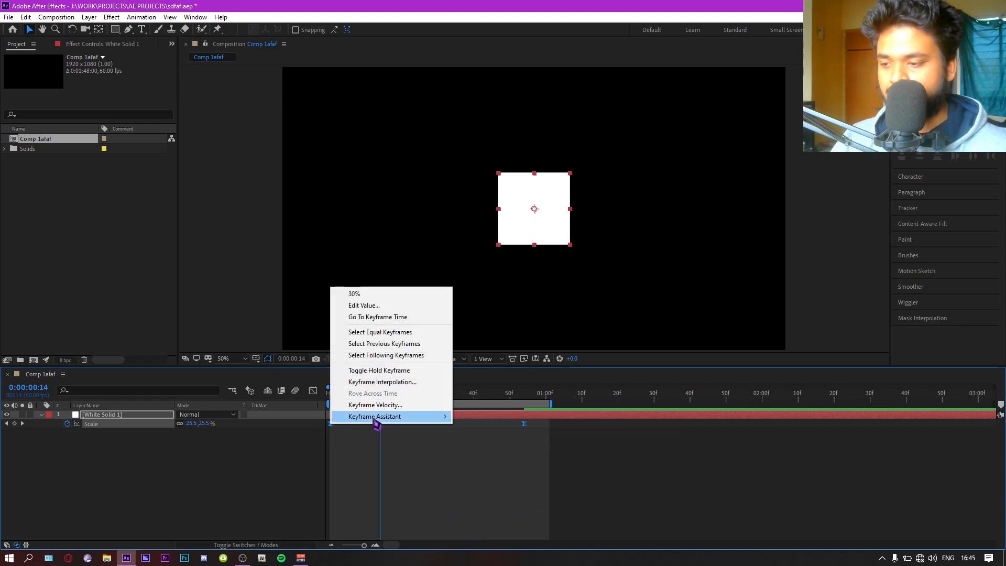
mouse_move(388, 416)
left_click(487, 521)
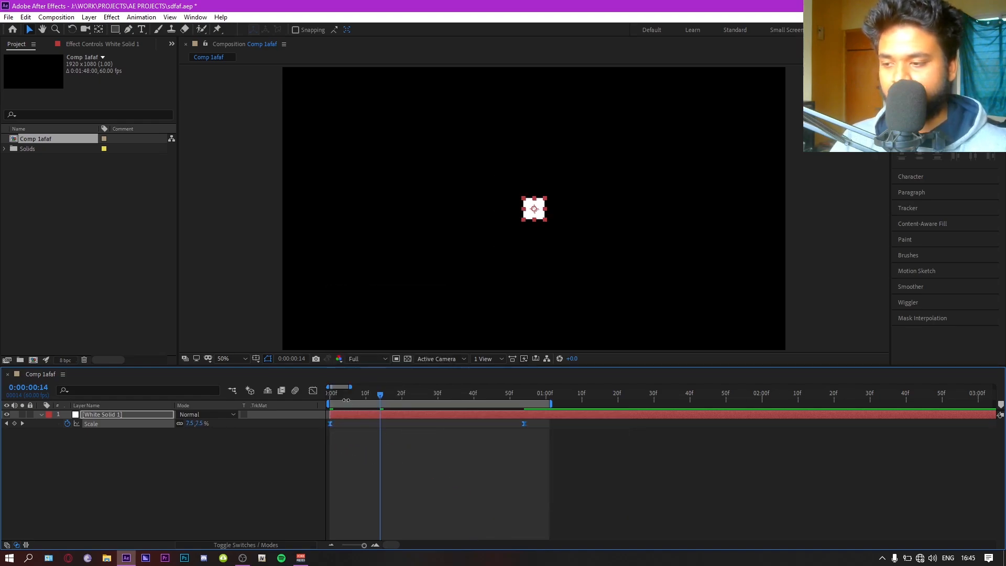
left_click_drag(346, 400, 315, 407)
key("space")
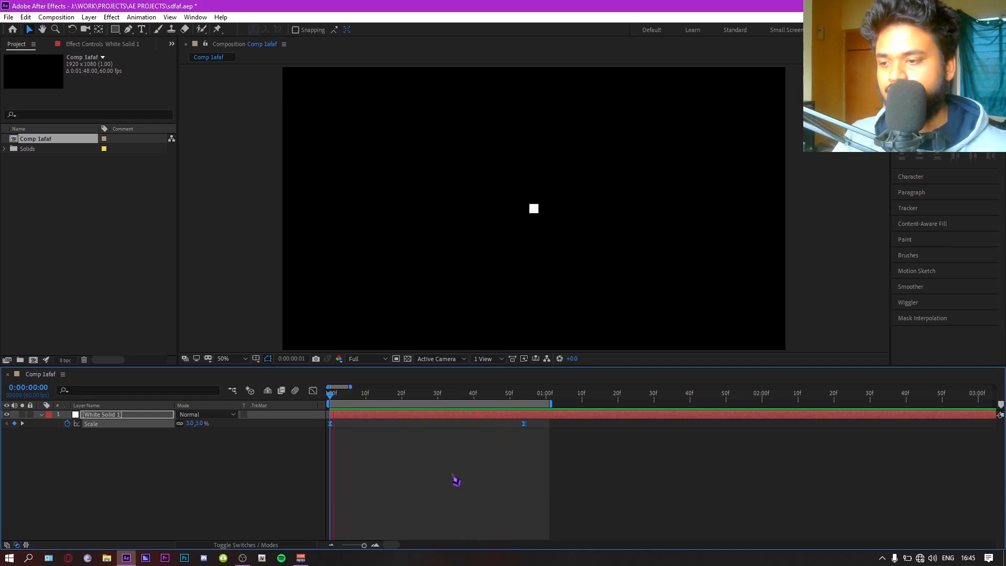
key("space")
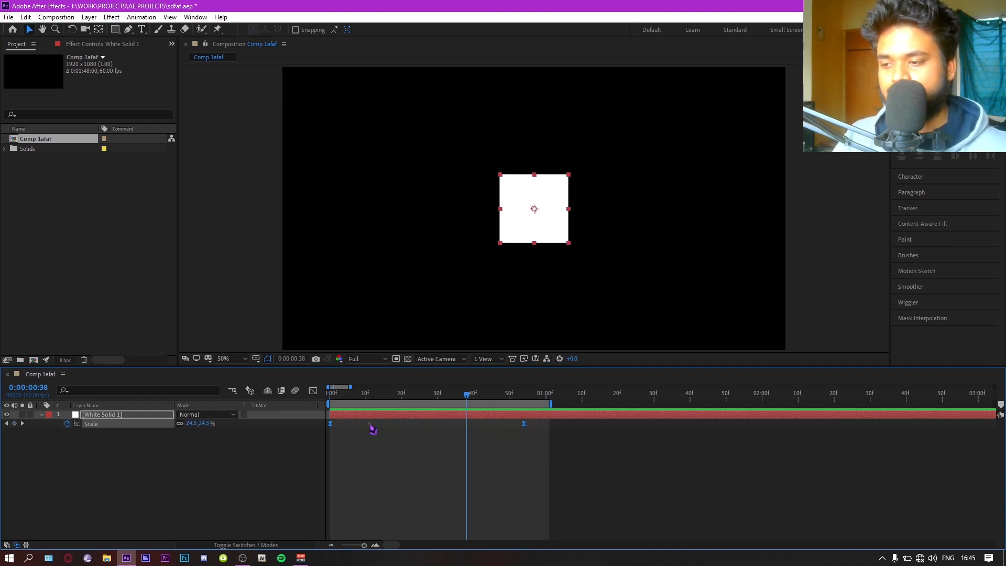
Step: Return the scale keyframes to the shrinking order with Time-Reverse Keyframes
right_click(333, 425)
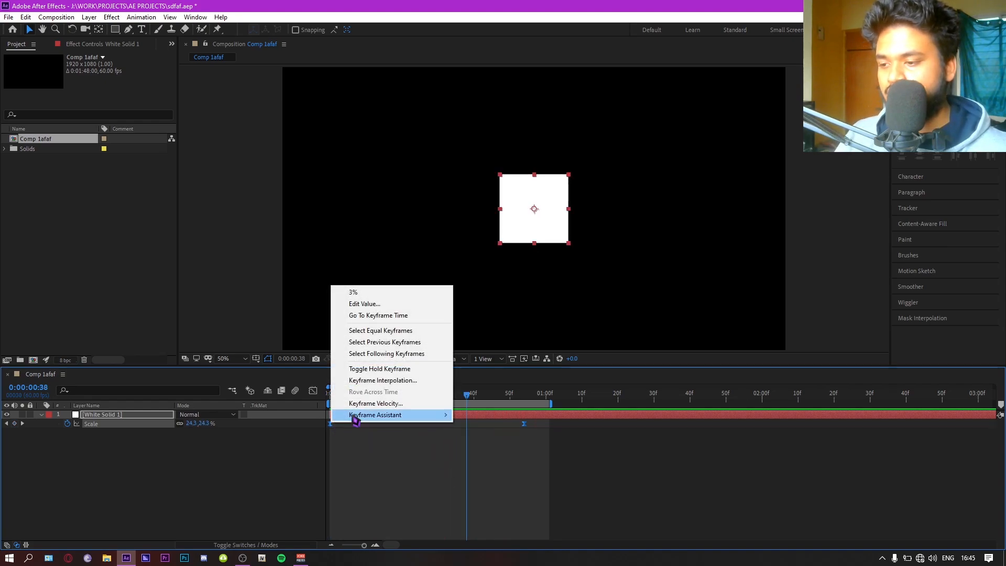
mouse_move(401, 417)
left_click(479, 519)
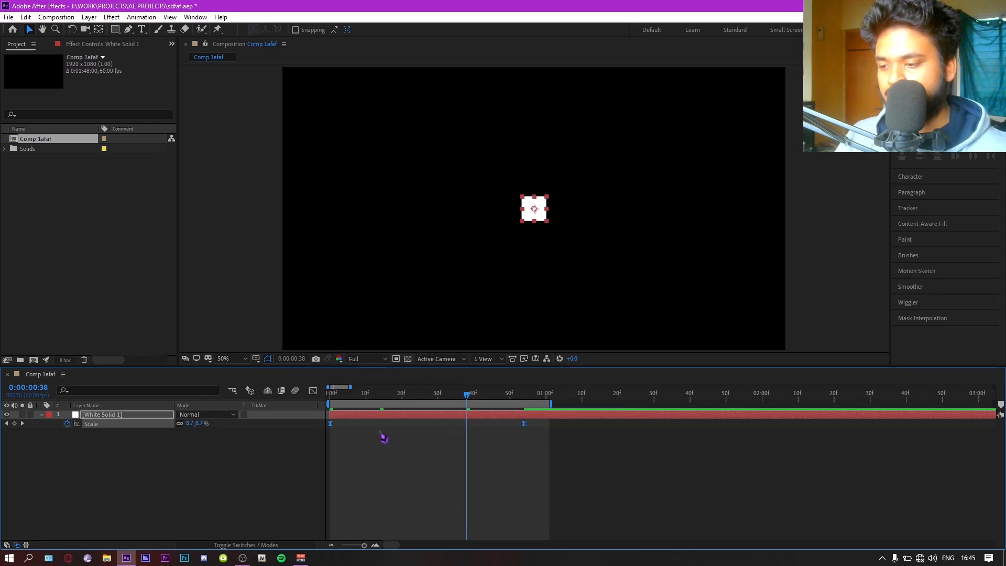
Step: Apply Easy Ease Out to both scale keyframes and replay the animation from the first frame
right_click(331, 425)
mouse_move(370, 418)
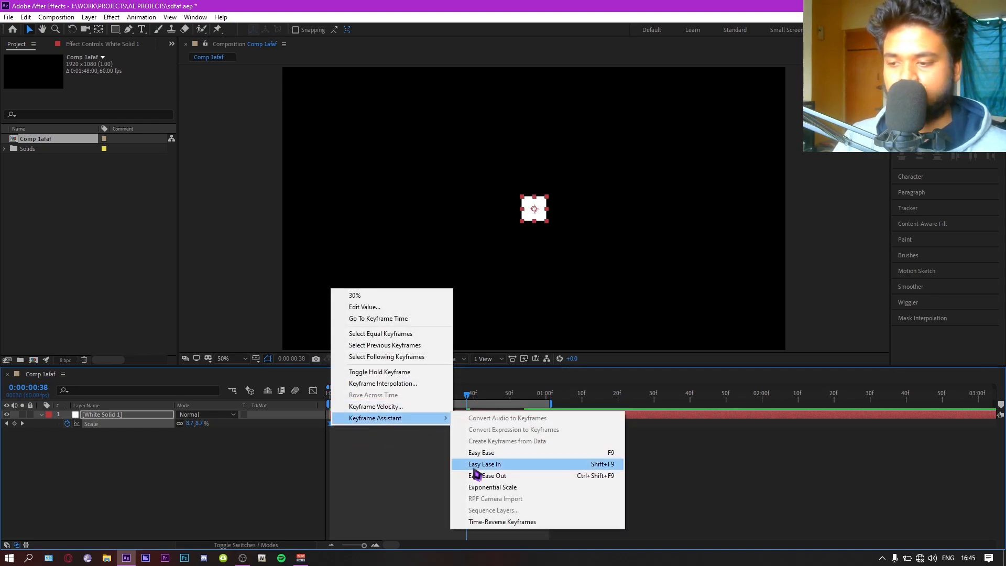
left_click(497, 479)
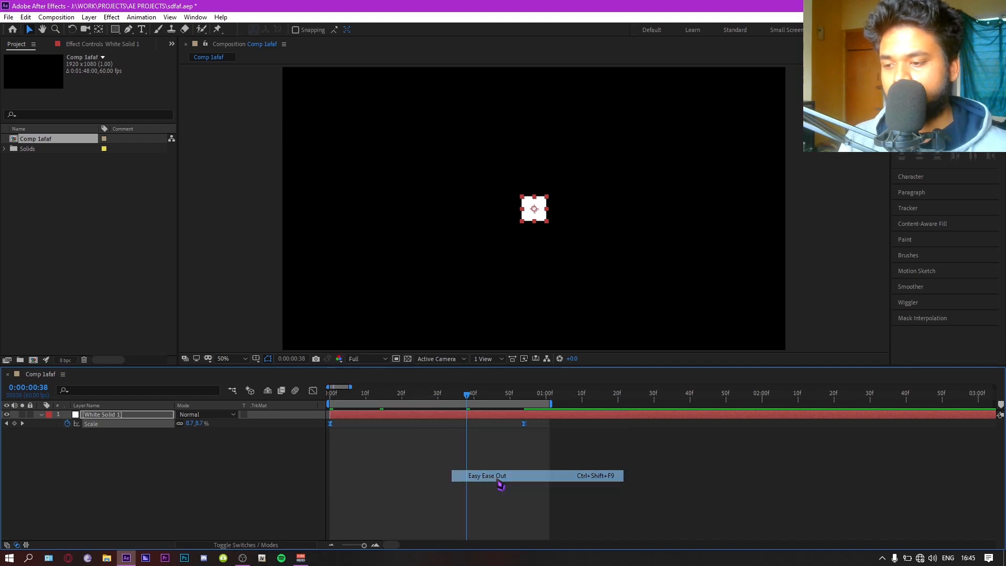
left_click(333, 403)
key("space")
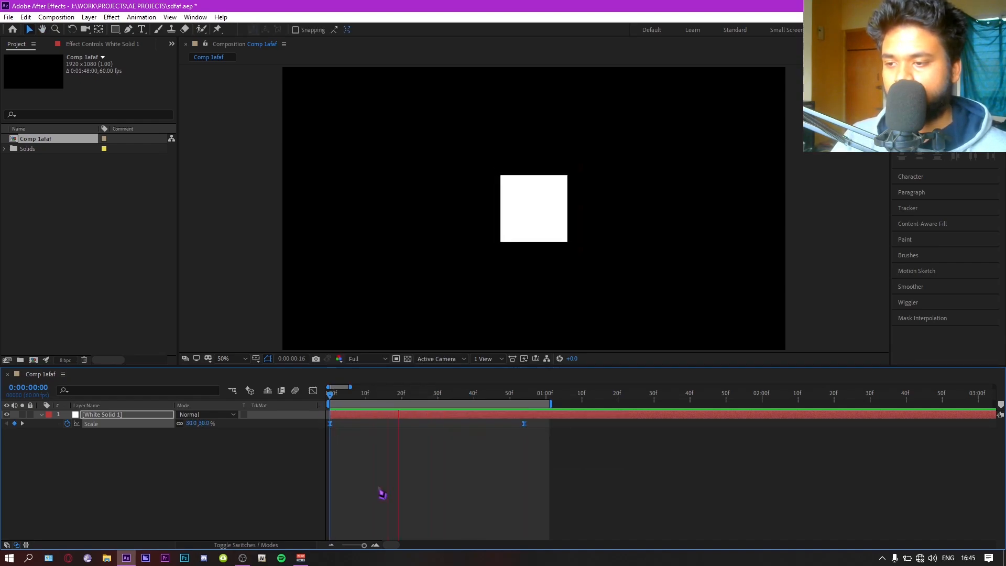
key("space")
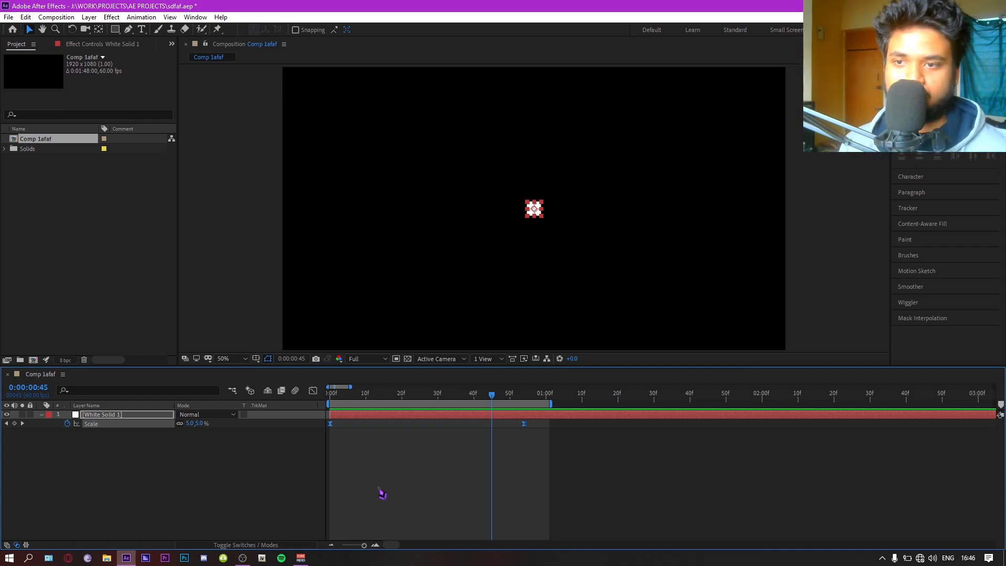
Step: Reapply Easy Ease Out to both scale keyframes and switch the Graph Editor to the speed graph to inspect the curve
right_click(331, 423)
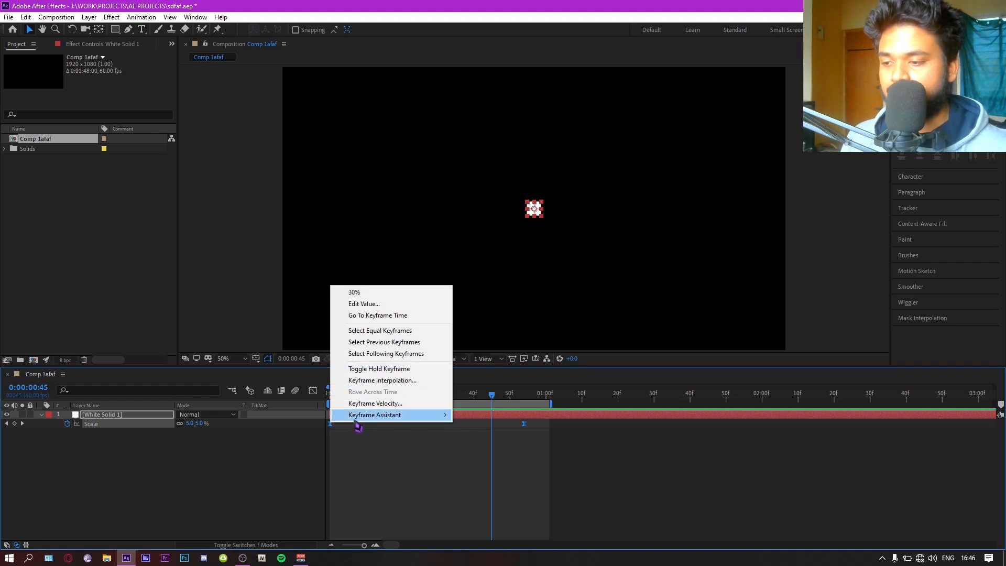
mouse_move(353, 415)
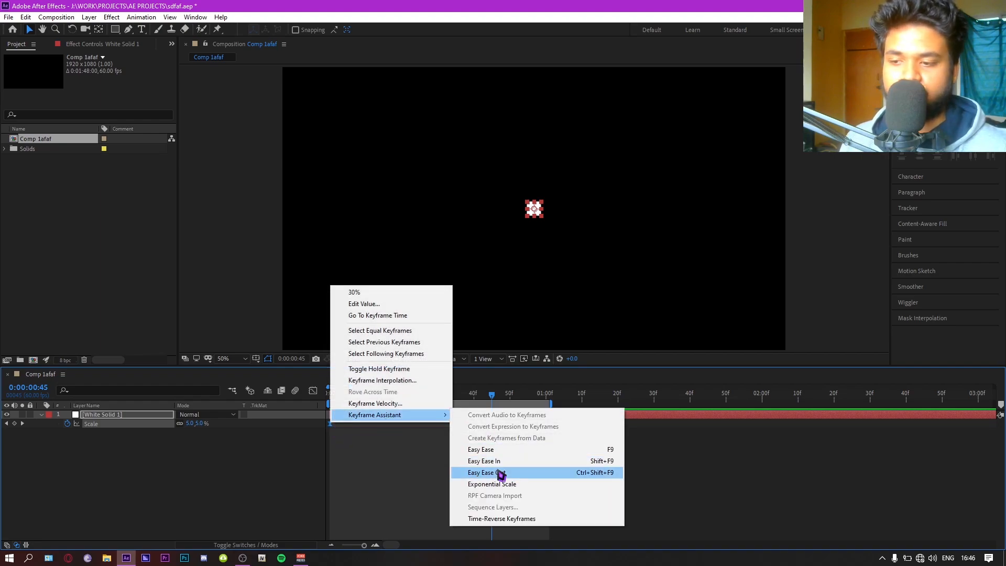
left_click(489, 473)
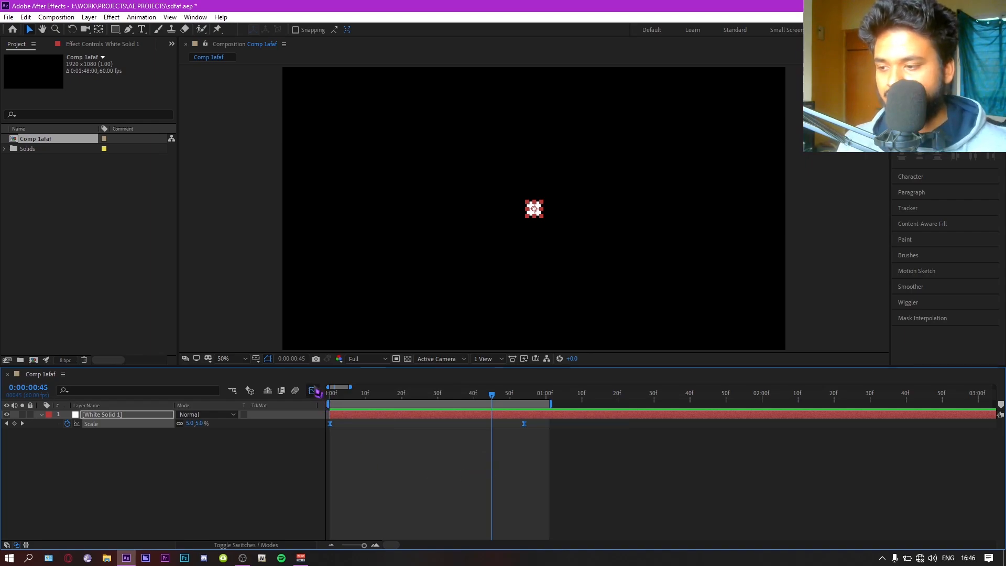
left_click(312, 391)
right_click(397, 477)
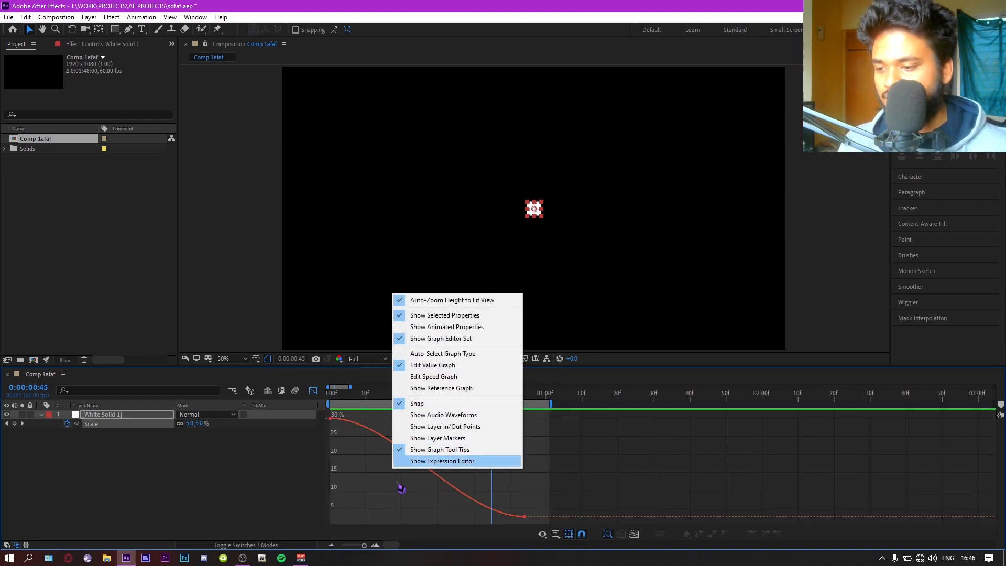
right_click(384, 515)
left_click(424, 422)
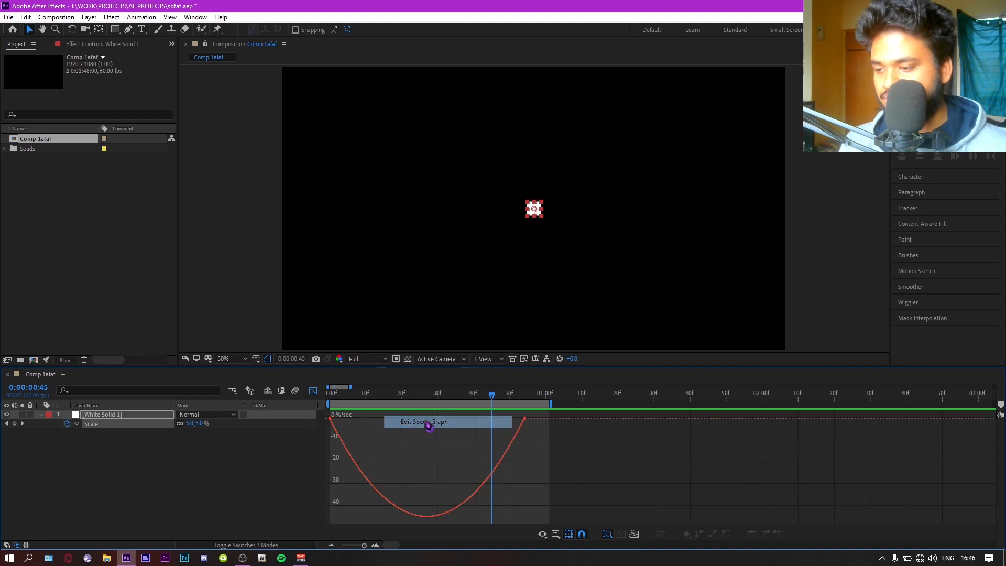
left_click(313, 391)
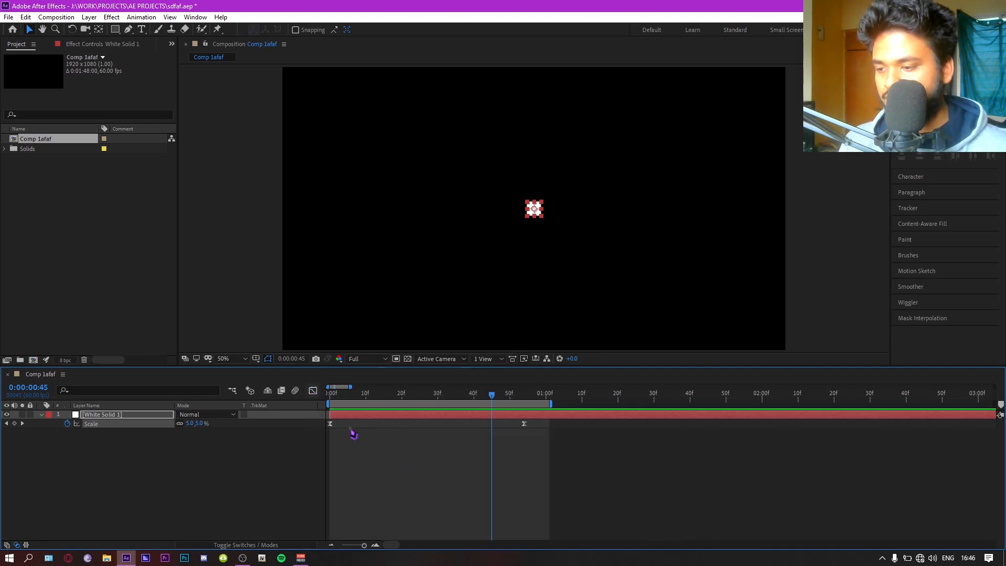
Step: Apply Easy Ease In to both scale keyframes, check their graph briefly, and replay the shrinking square from the first frame
left_click_drag(554, 454, 314, 416)
right_click(331, 426)
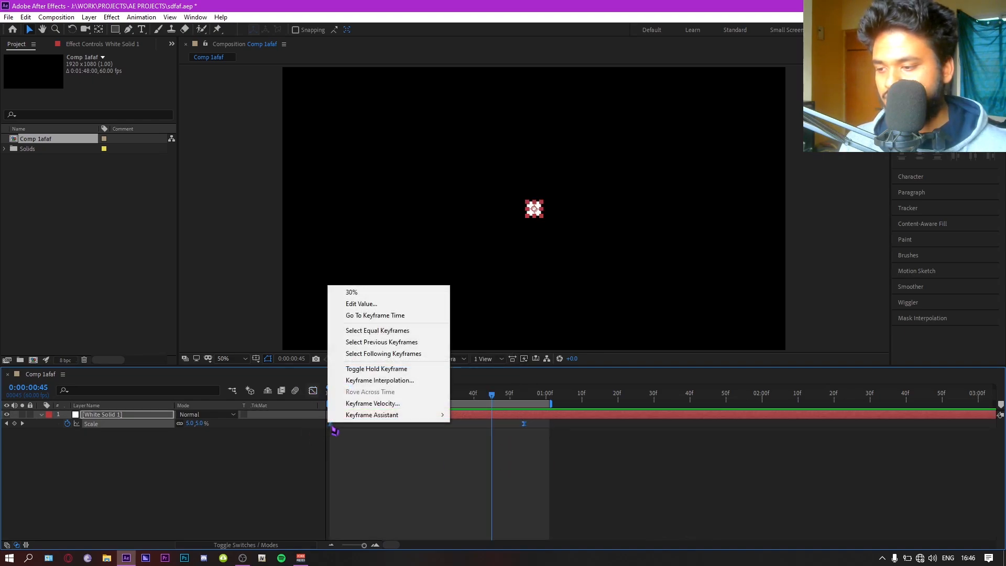
mouse_move(360, 415)
left_click(498, 461)
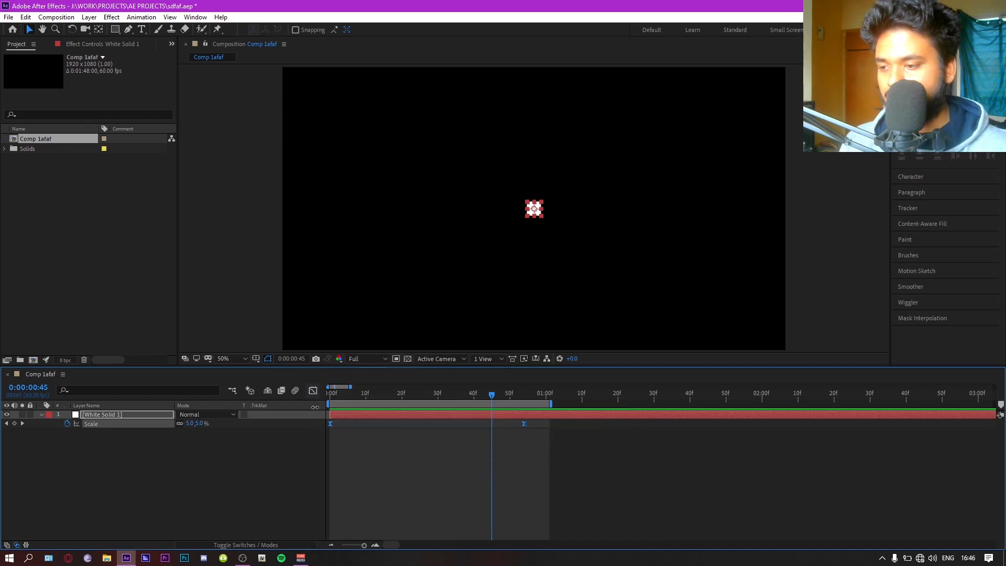
left_click(313, 390)
key("shift+F3")
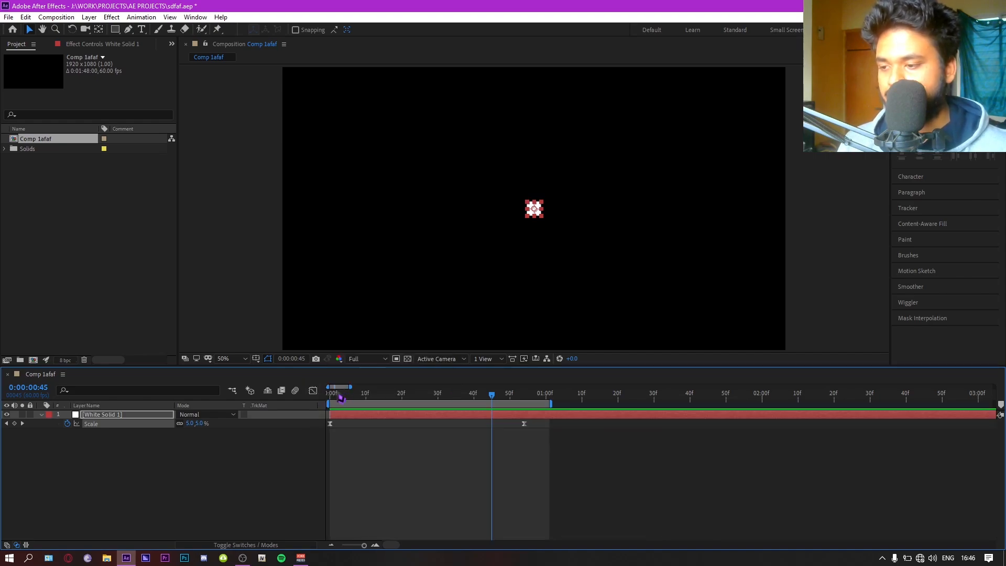
key("Home")
key("space")
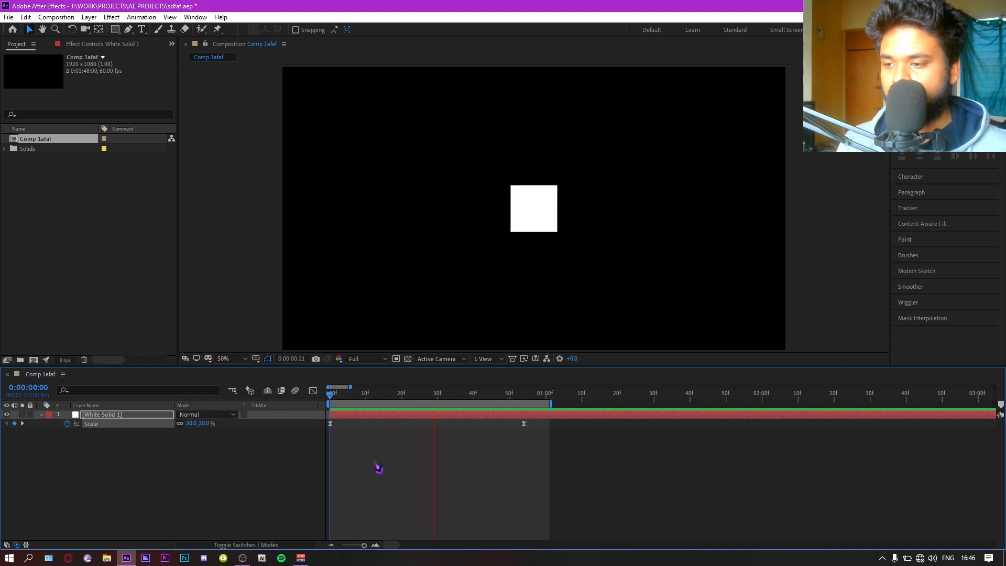
key("space")
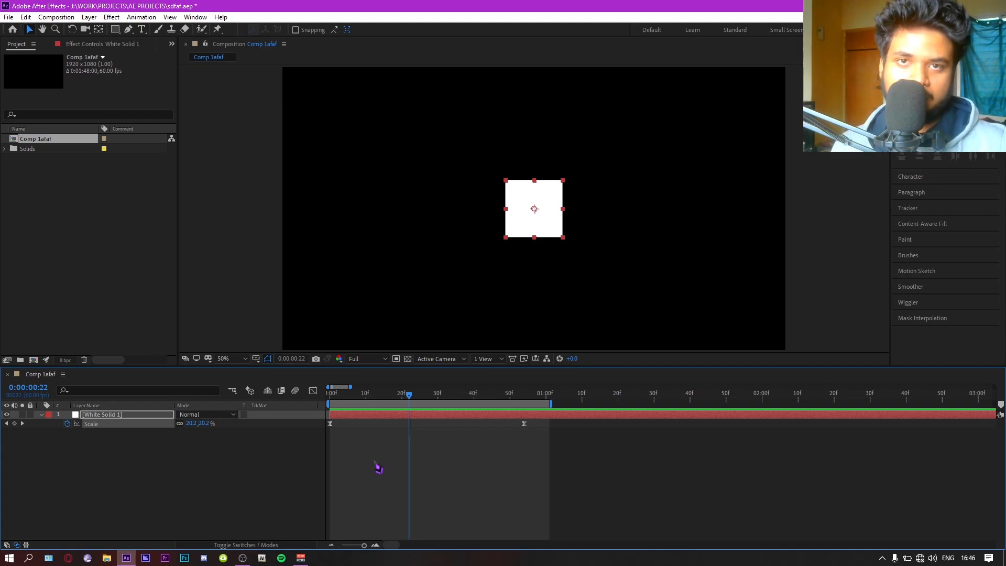
Step: Apply Easy Ease In to only the first scale keyframe and preview the result from the first frame
left_click(375, 461)
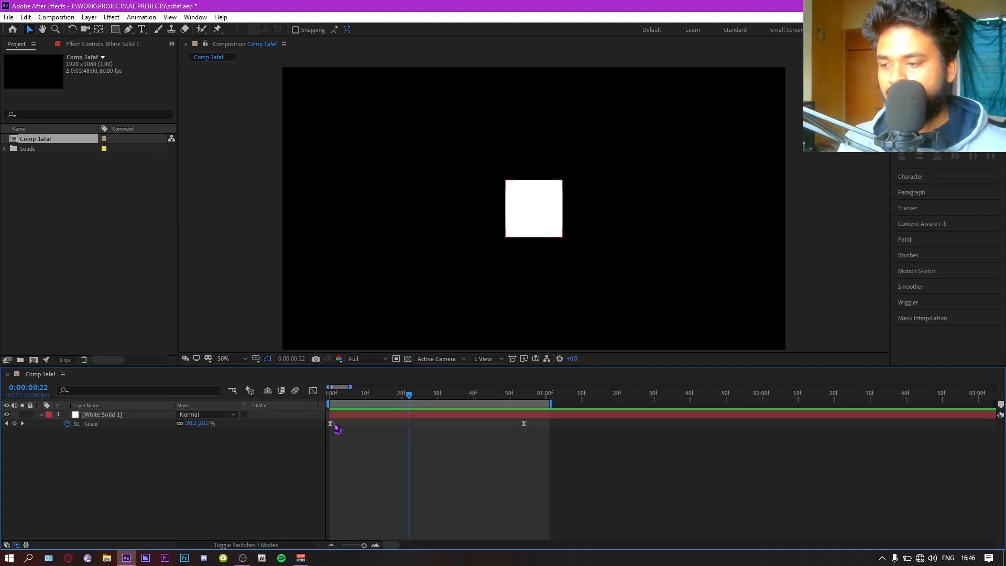
right_click(330, 424)
mouse_move(429, 417)
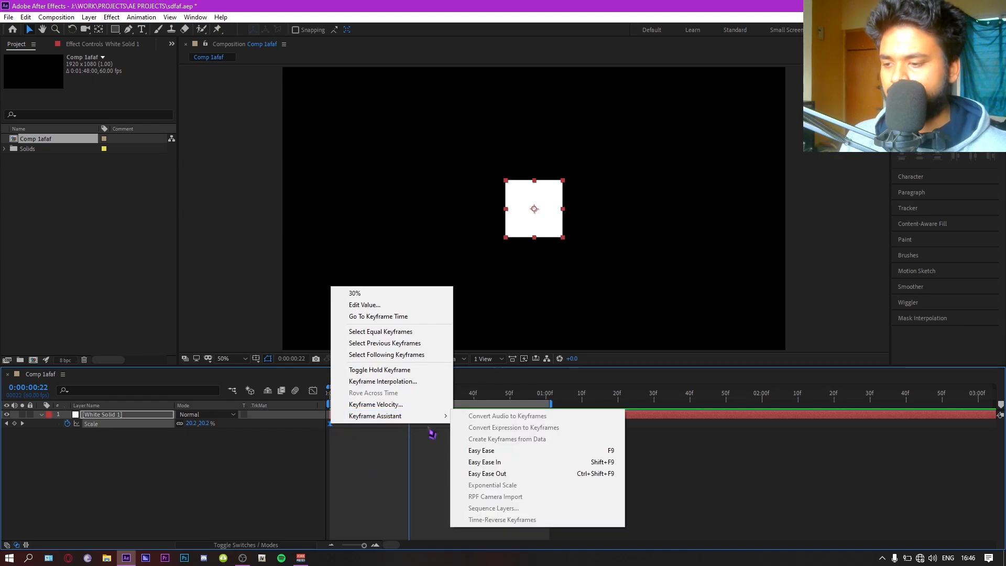
left_click(492, 463)
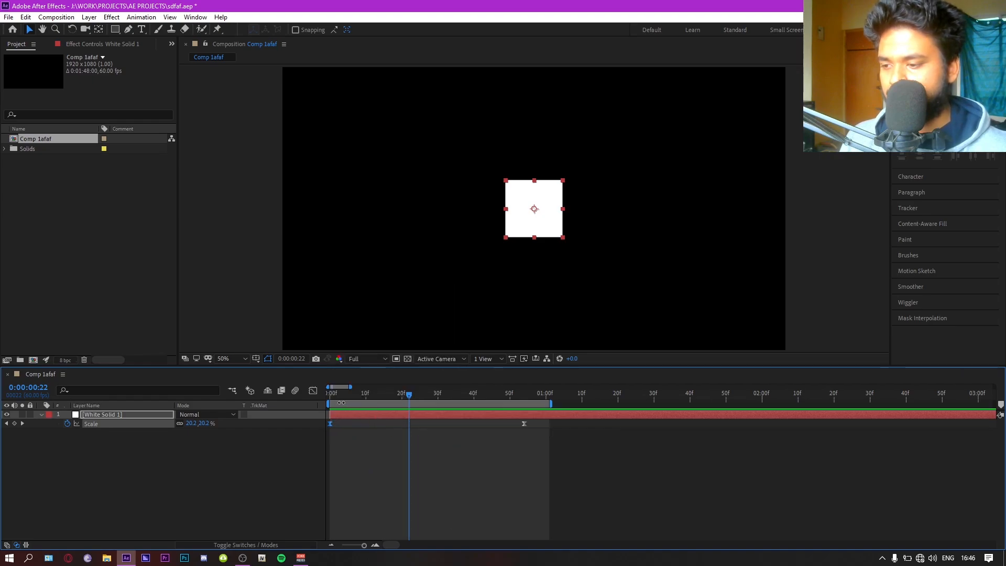
key("space")
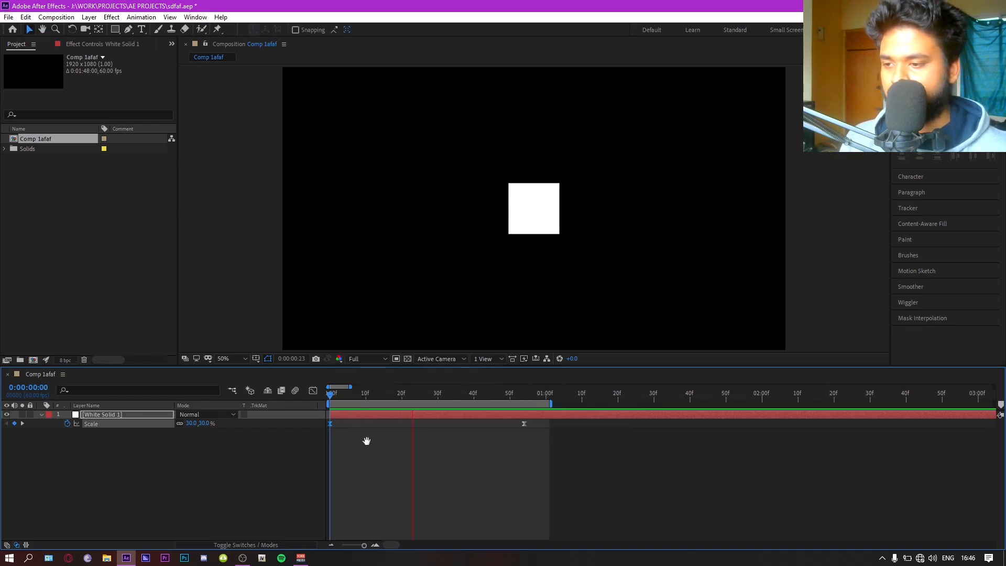
left_click_drag(343, 399, 321, 402)
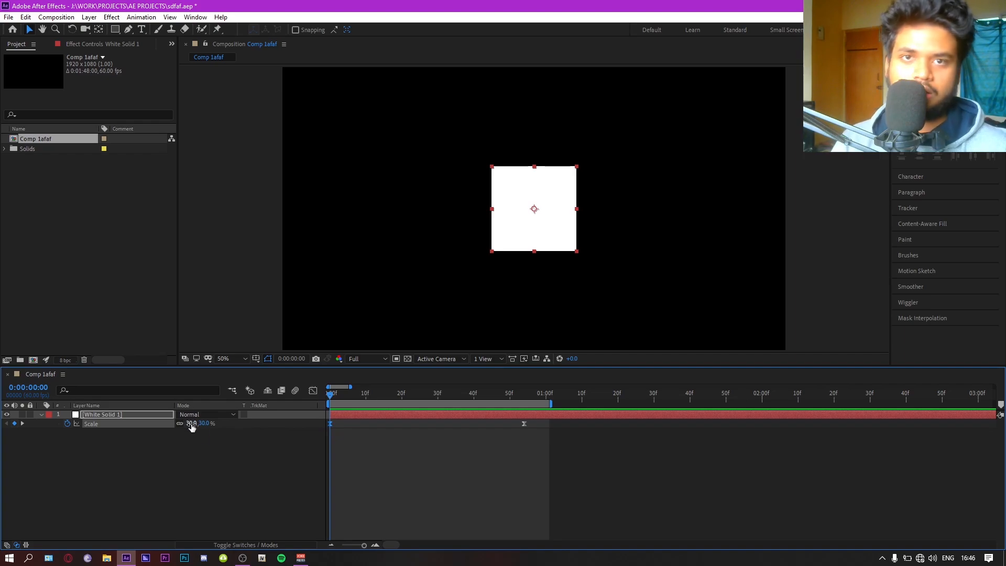
Step: Delete both scale keyframes and reveal the white solid's Opacity property
left_click_drag(555, 433, 329, 430)
key("Delete")
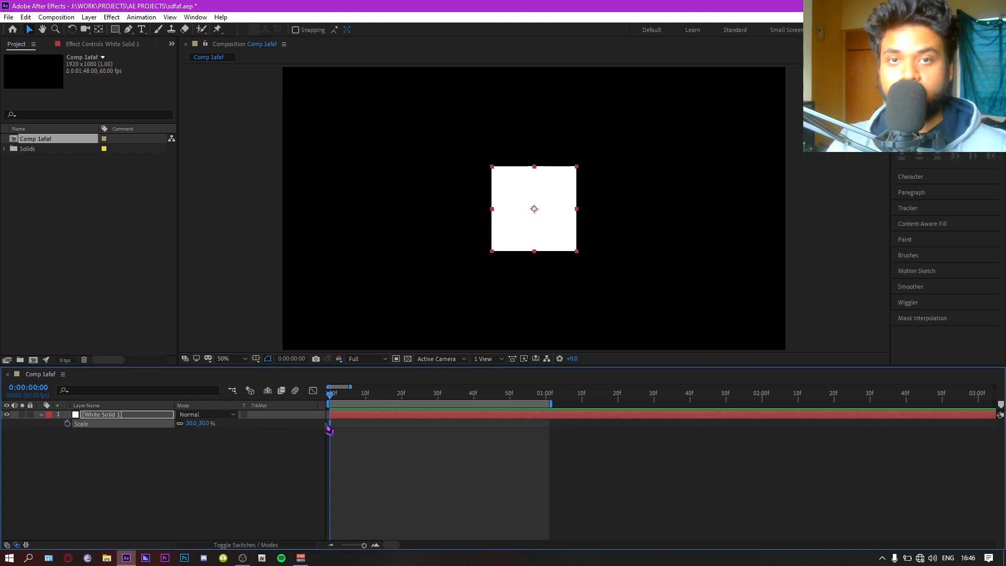
left_click(106, 418)
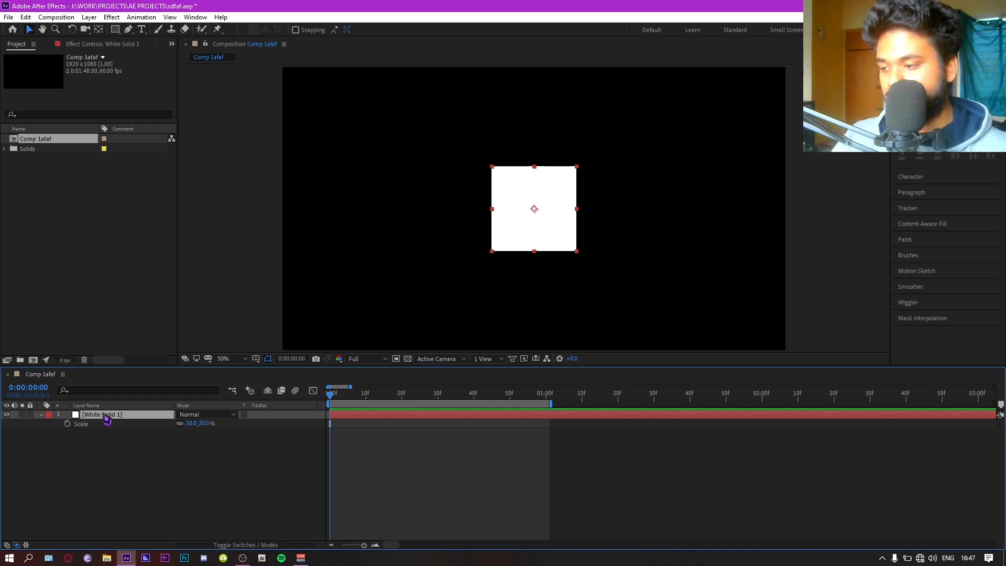
key("t")
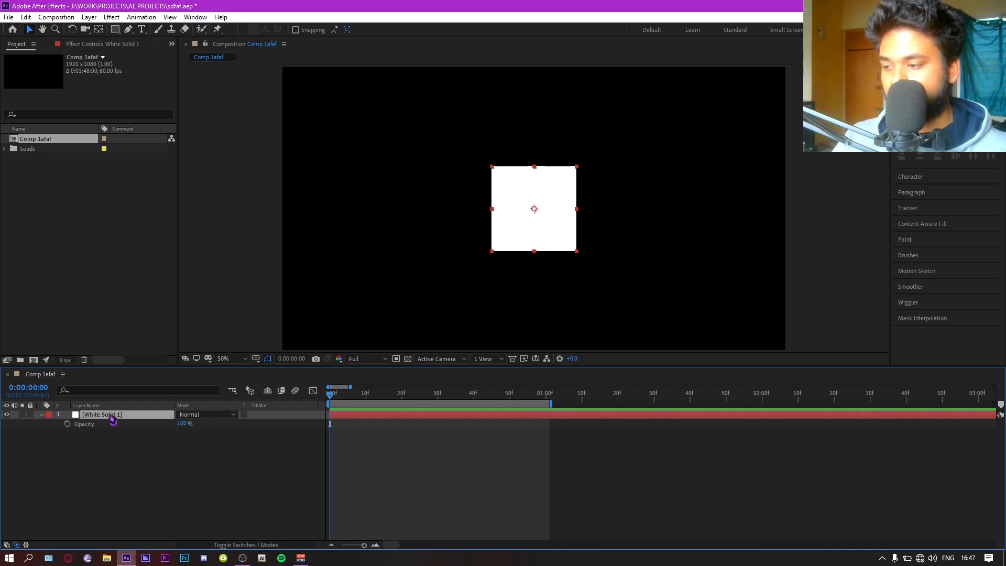
Step: Keyframe the white solid's opacity at 100% on the first frame and at 0% on frame 38
left_click(77, 425)
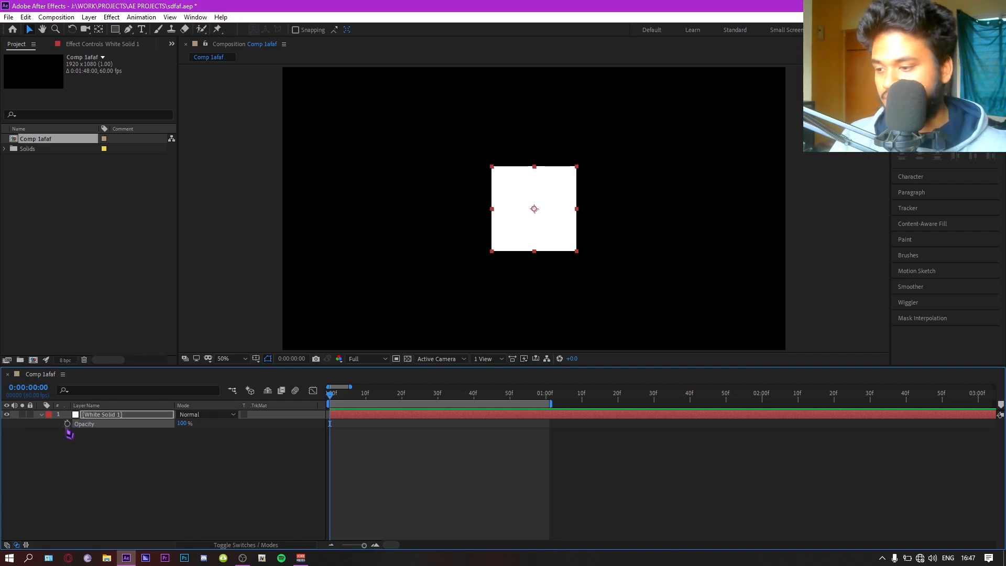
left_click(67, 423)
left_click_drag(388, 393, 467, 394)
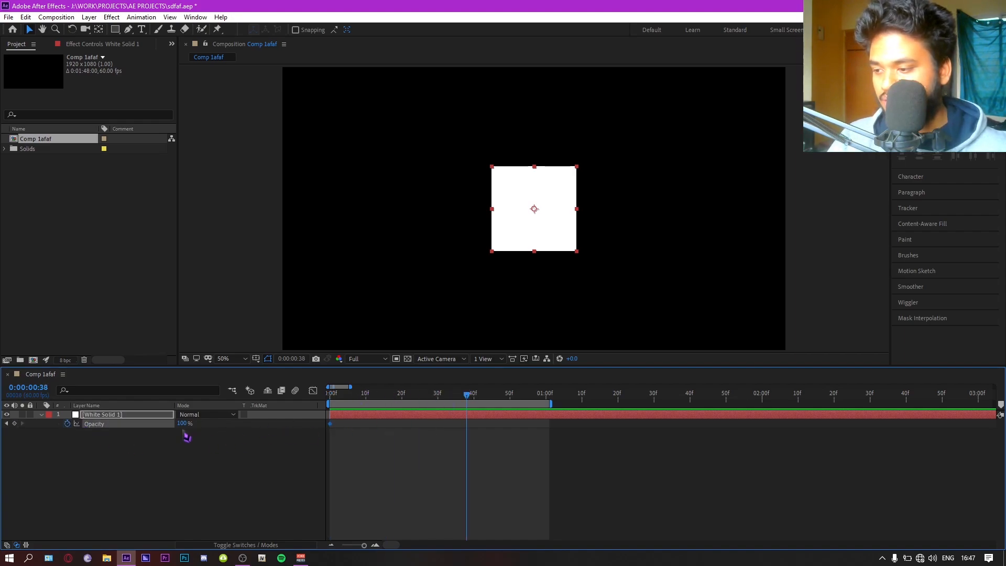
left_click(182, 423)
type("0")
key("Return")
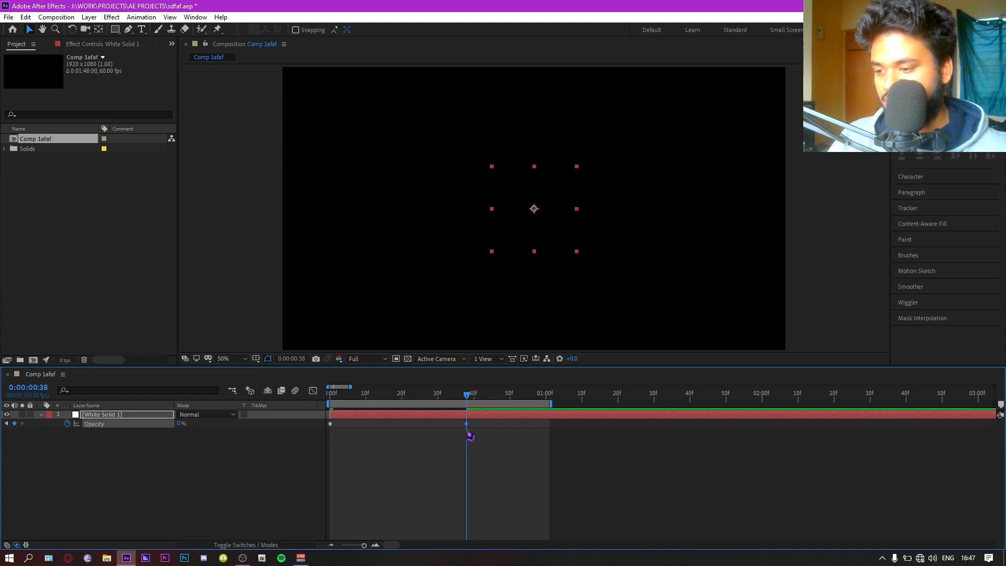
Step: Move the 0% opacity keyframe to the one-second mark and play the fade-out from the first frame
left_click_drag(467, 424, 547, 424)
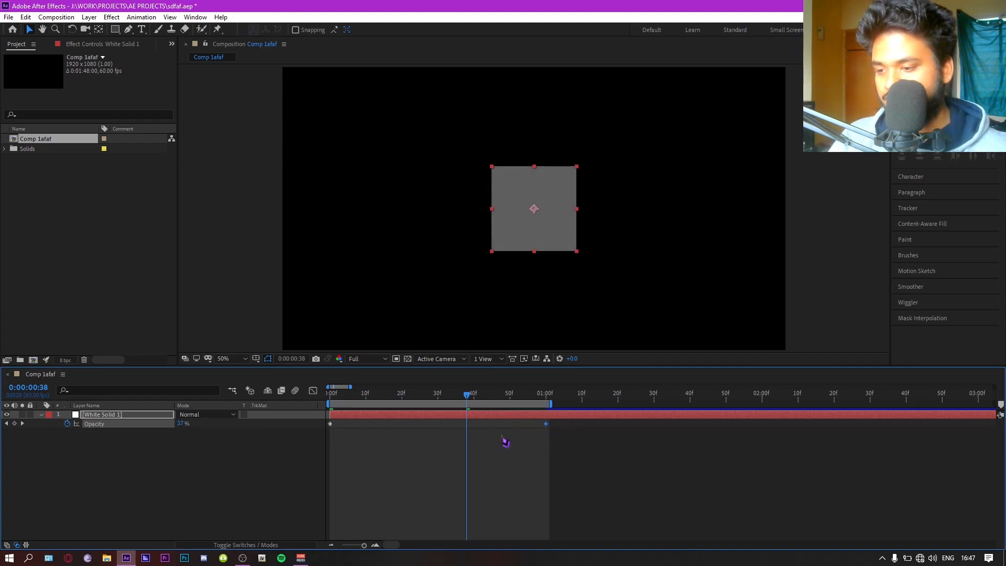
left_click_drag(358, 404, 317, 397)
key("space")
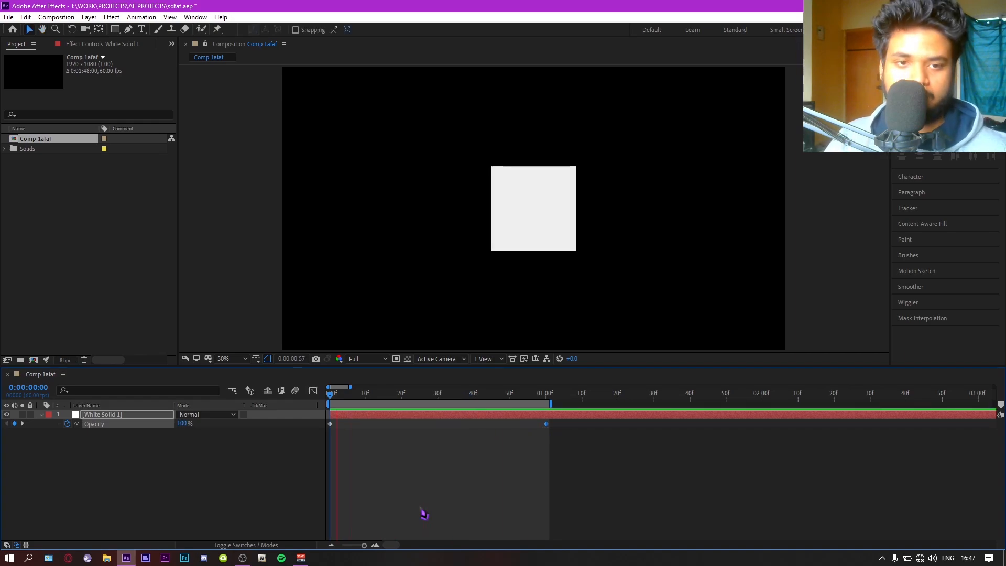
key("space")
Step: Apply Easy Ease to both opacity keyframes and replay the fade-out from the first frame
left_click_drag(600, 438, 280, 417)
right_click(331, 431)
right_click(330, 424)
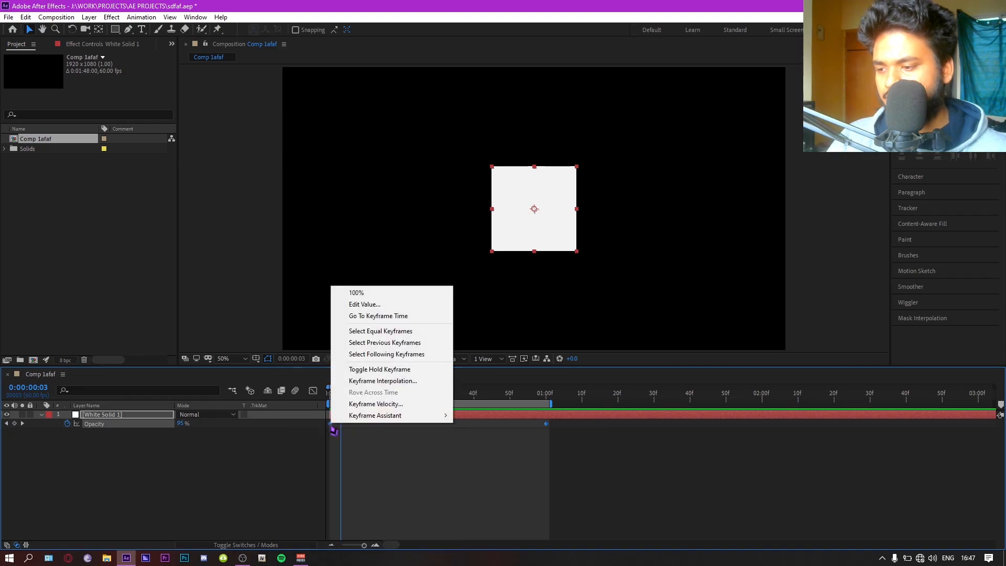
mouse_move(367, 416)
left_click(498, 451)
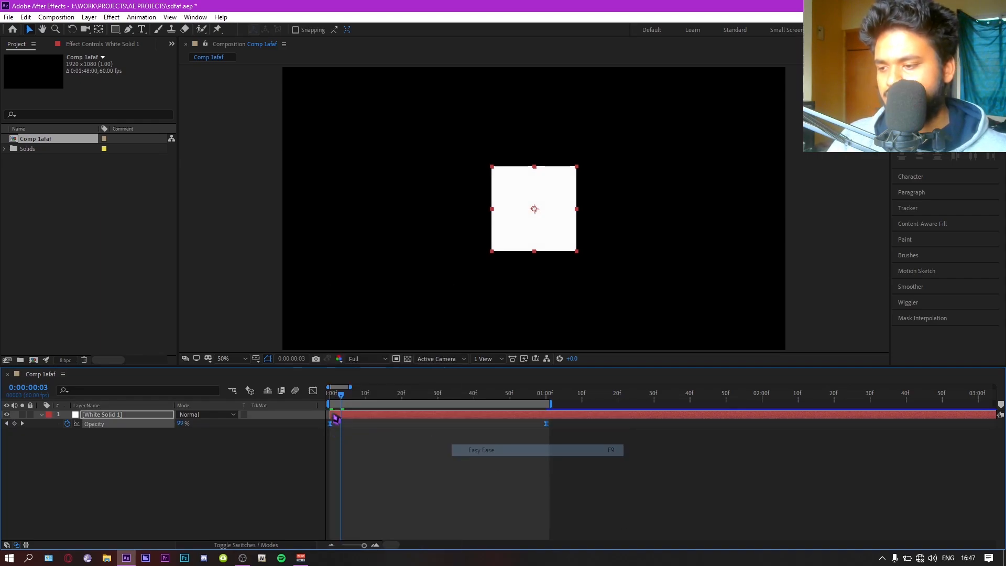
key("Home")
key("space")
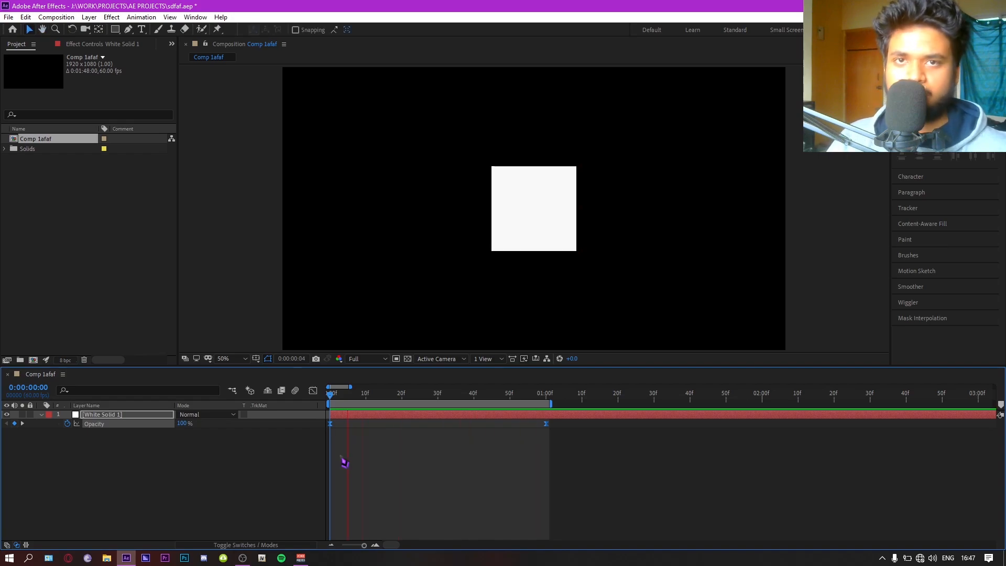
key("space")
Step: Lengthen the first opacity keyframe's outgoing handle in the speed graph so the fade accelerates near its end, and return to the first frame
left_click(313, 390)
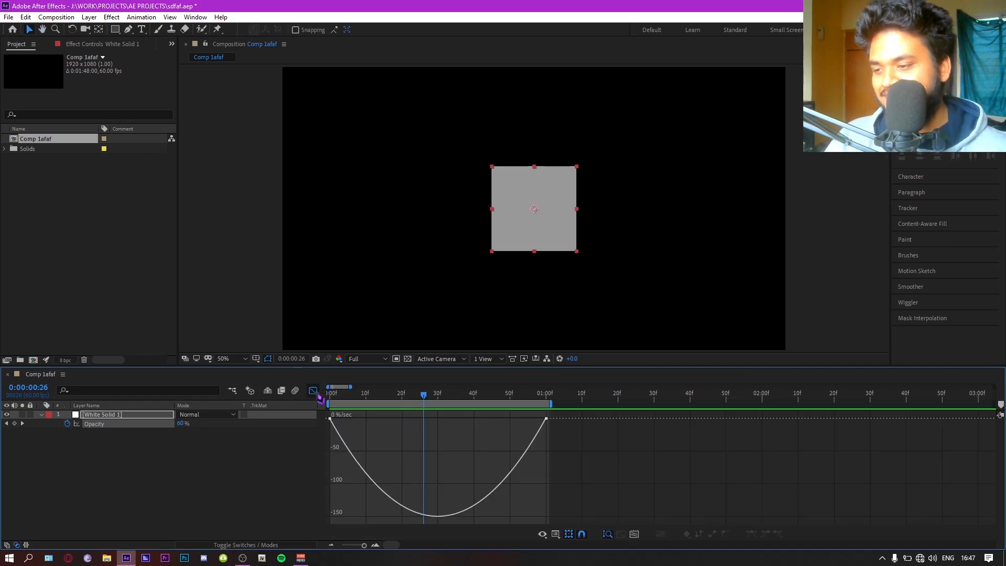
left_click(361, 472)
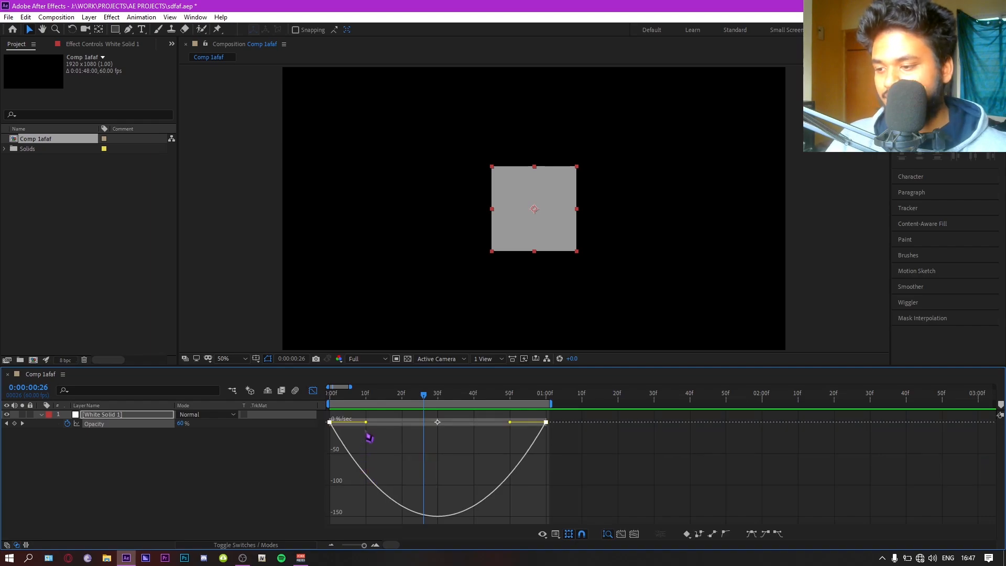
left_click_drag(366, 422, 511, 420)
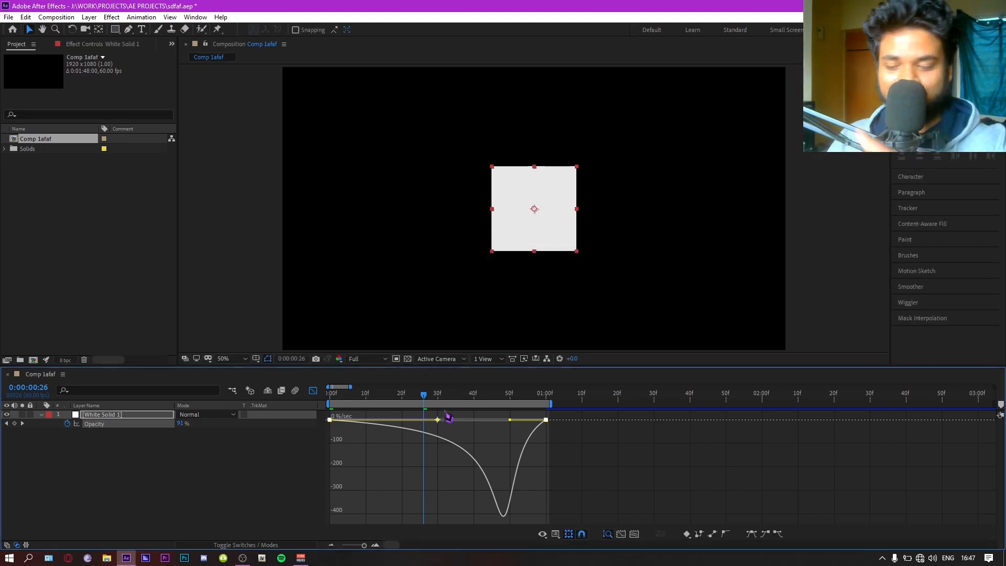
left_click(355, 395)
left_click_drag(359, 401, 325, 402)
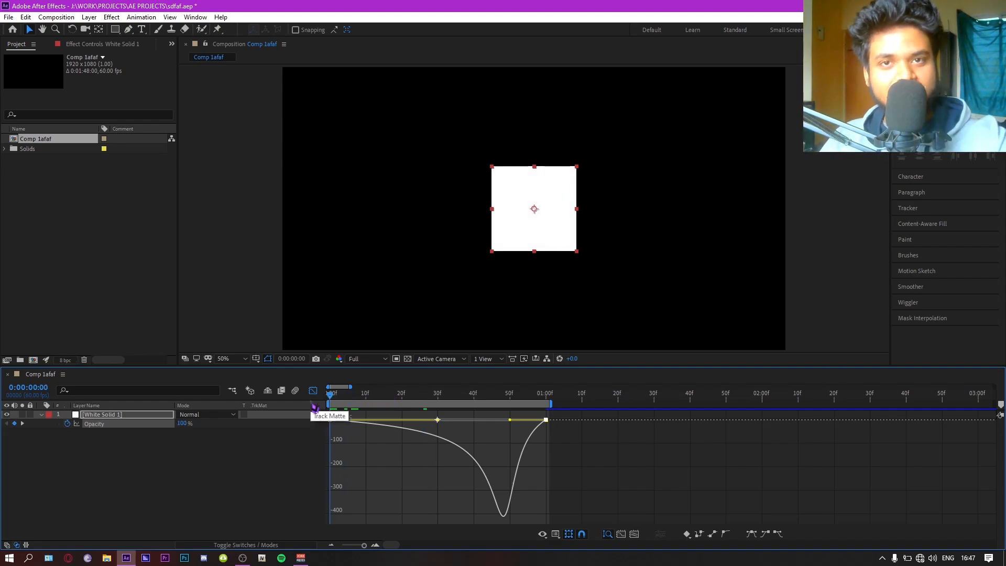
Step: Play back the accelerating opacity fade-out and scrub through its middle frames to examine the timing
key("space")
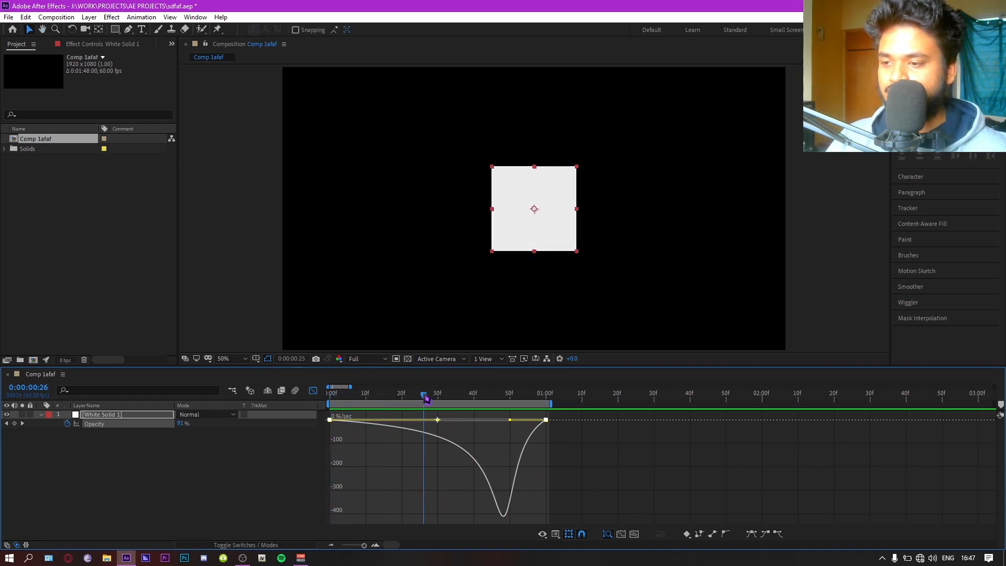
key("space")
left_click_drag(356, 427, 464, 460)
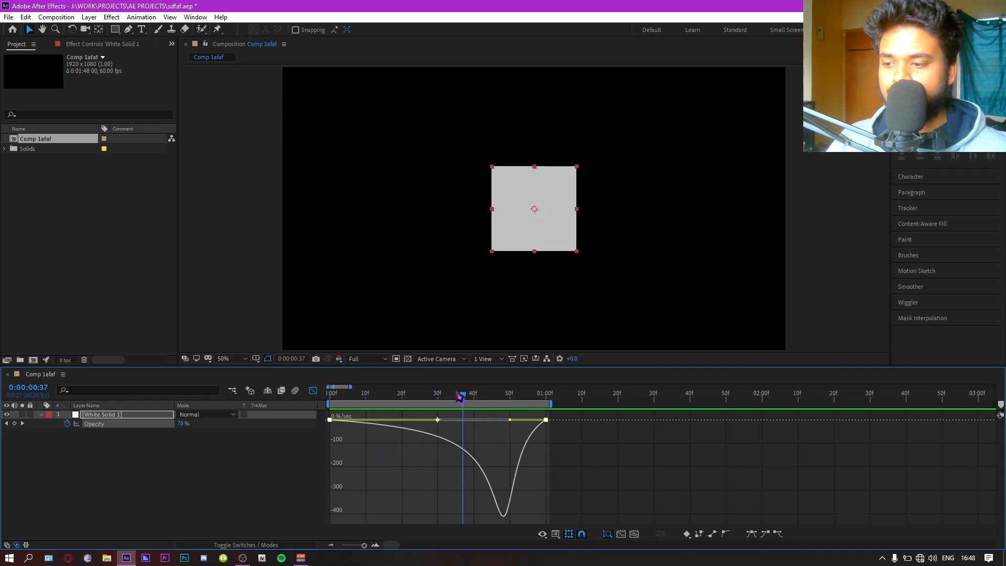
left_click_drag(460, 398, 422, 399)
key("space")
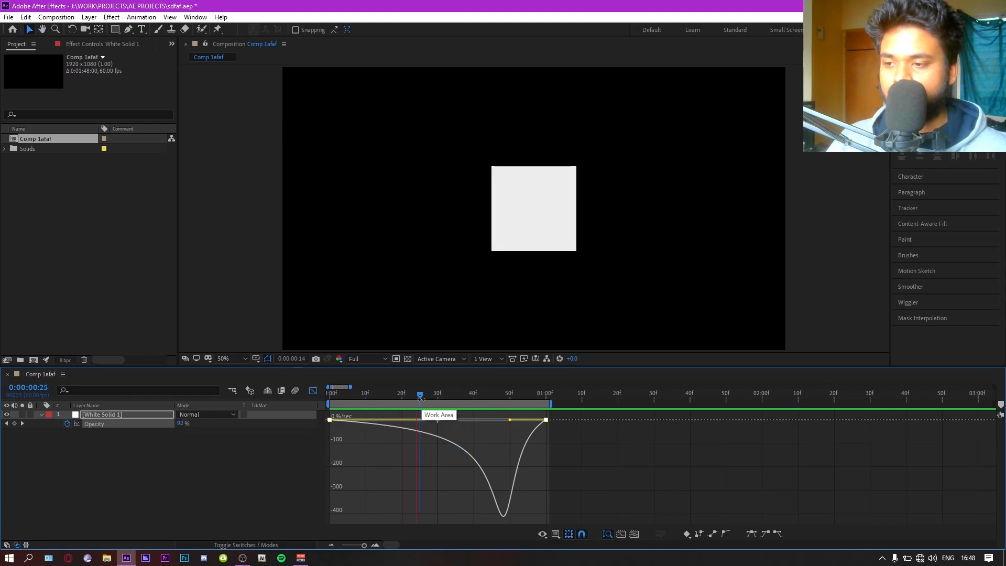
key("space")
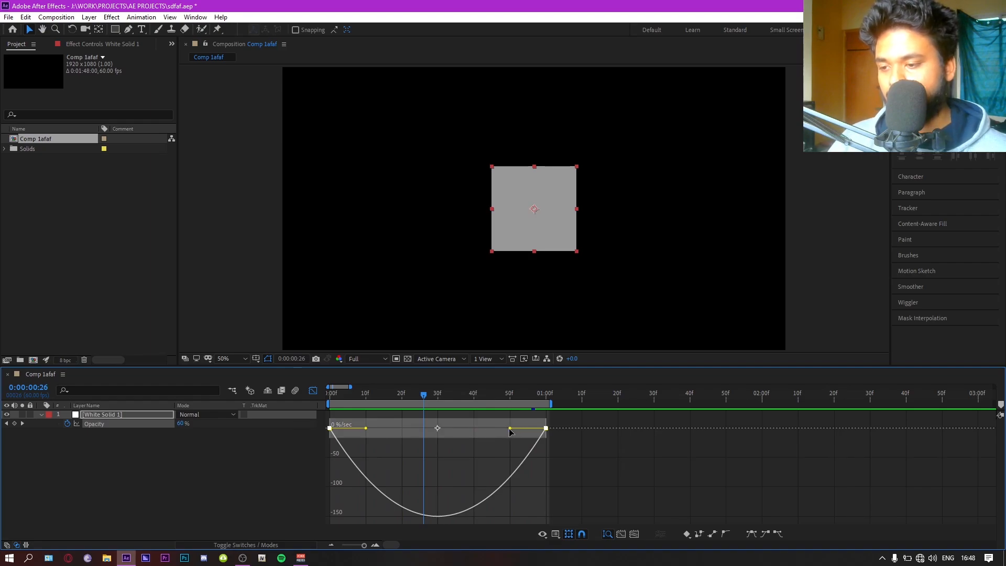
Step: Try a longer incoming handle on the 0% opacity keyframe in the speed graph, preview the early fade, and undo the change
left_click_drag(510, 429, 352, 440)
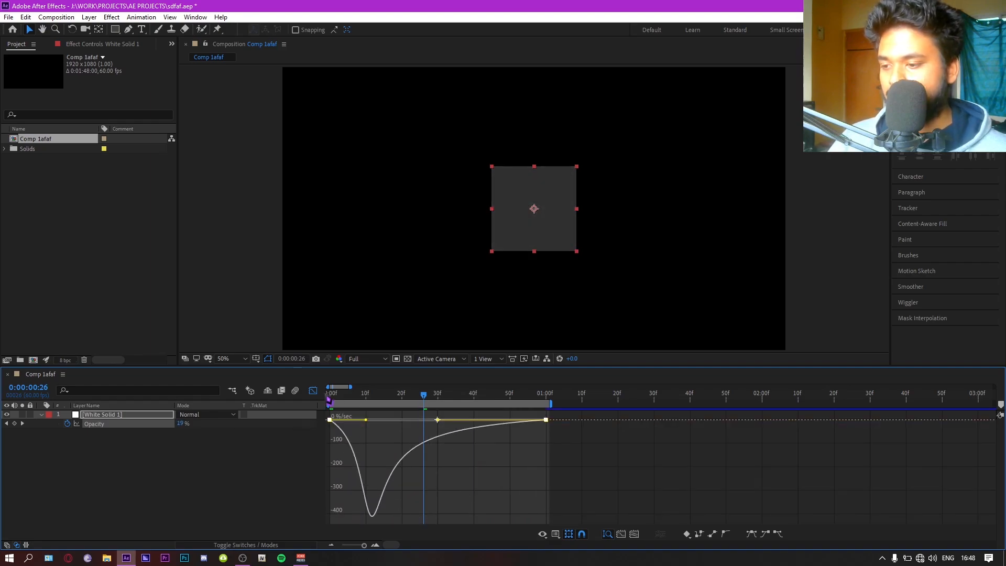
left_click(329, 399)
key("space")
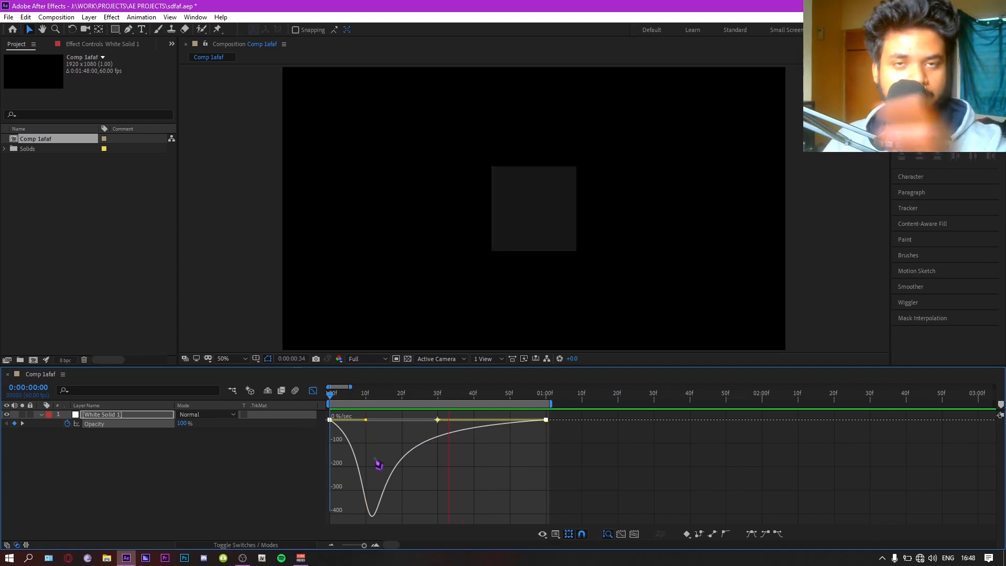
key("space")
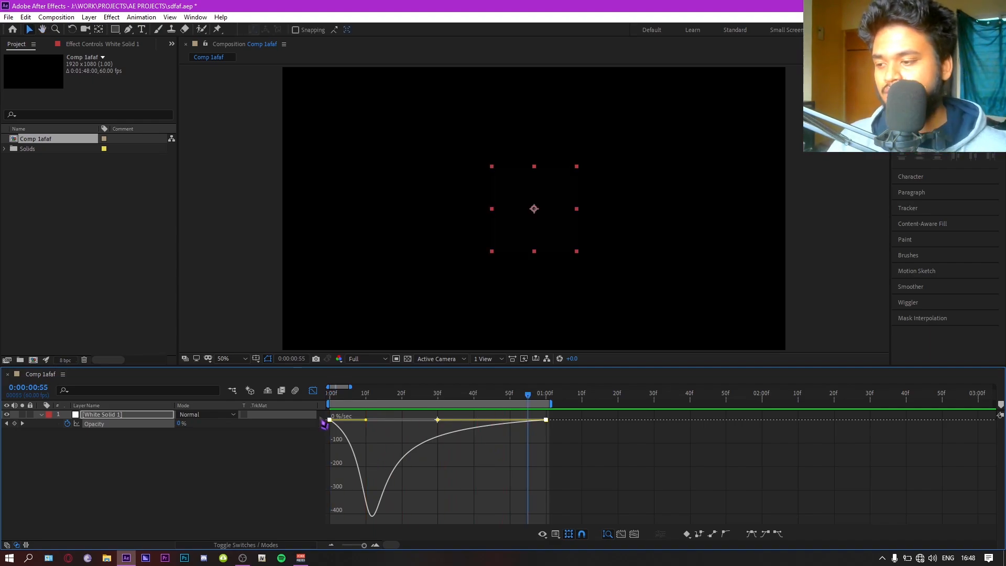
key("ctrl+z")
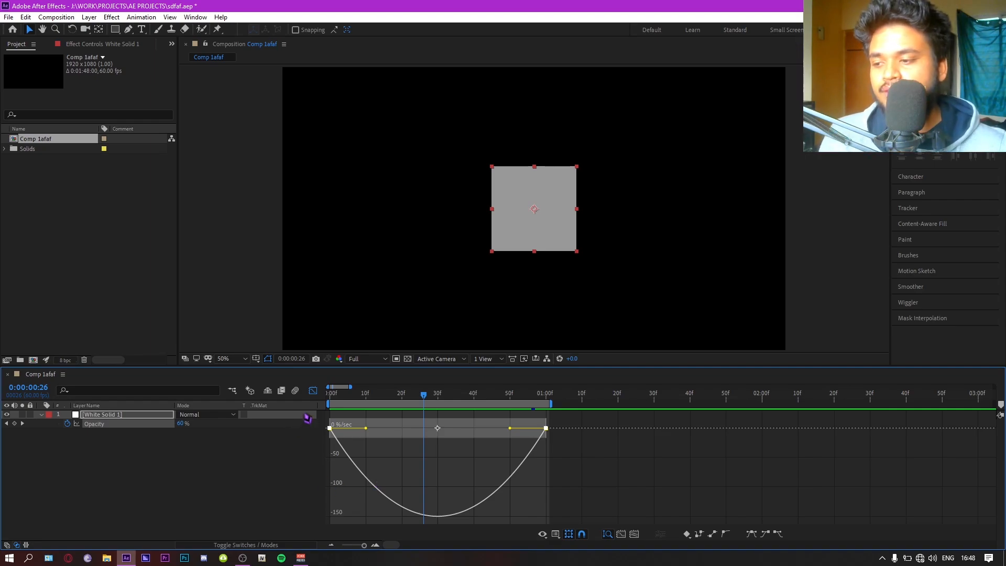
Step: Switch the Graph Editor from the speed graph to the value graph for the opacity animation
left_click(313, 391)
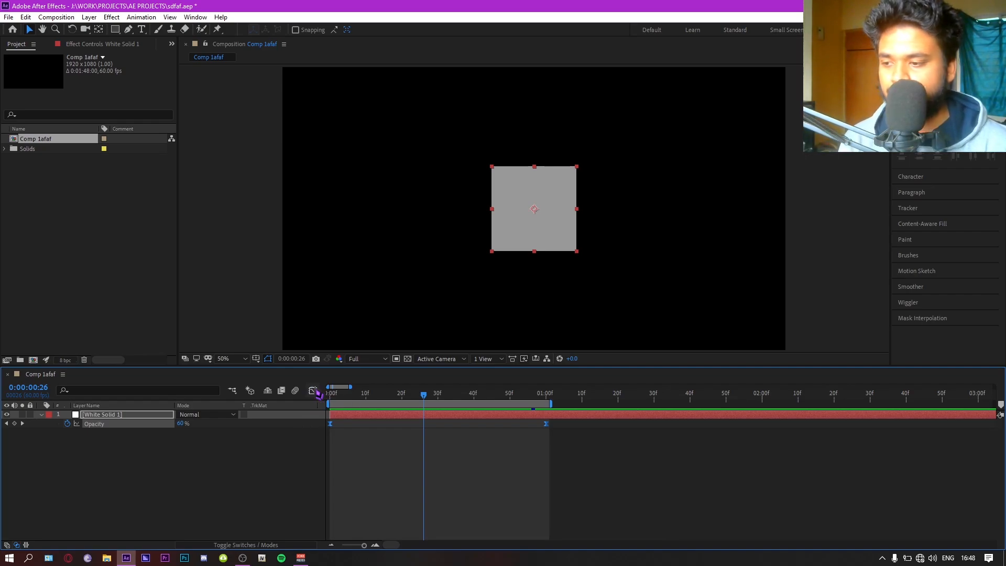
left_click(313, 391)
right_click(353, 453)
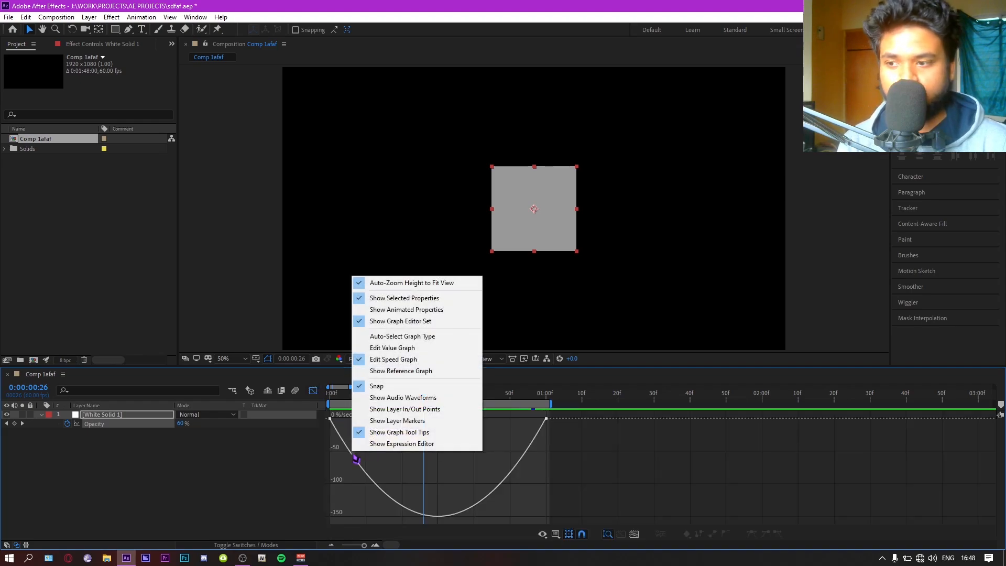
left_click(414, 348)
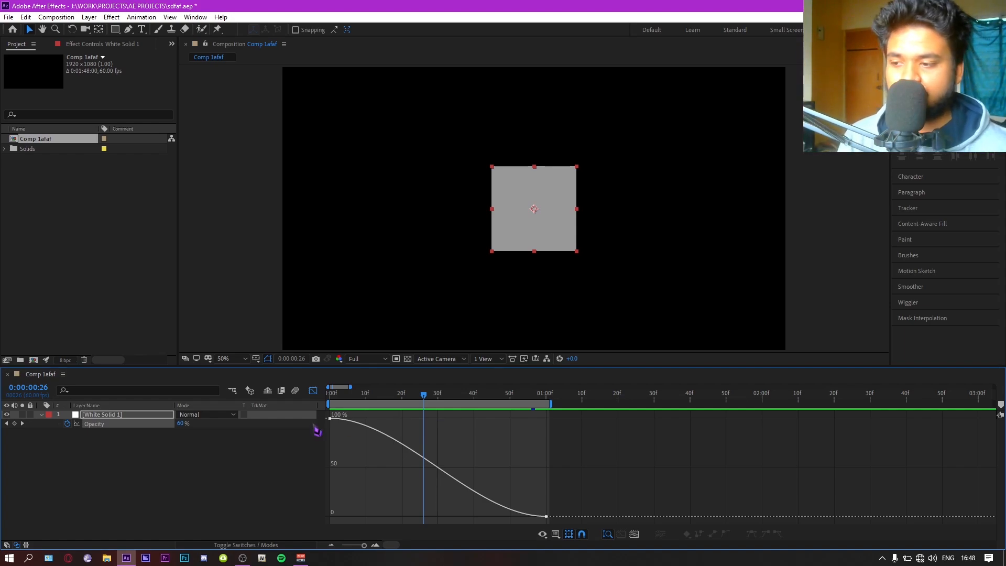
Step: Return to the keyframe view, select both opacity keyframes, and apply Easy Ease to them
left_click(313, 391)
left_click_drag(333, 442, 559, 427)
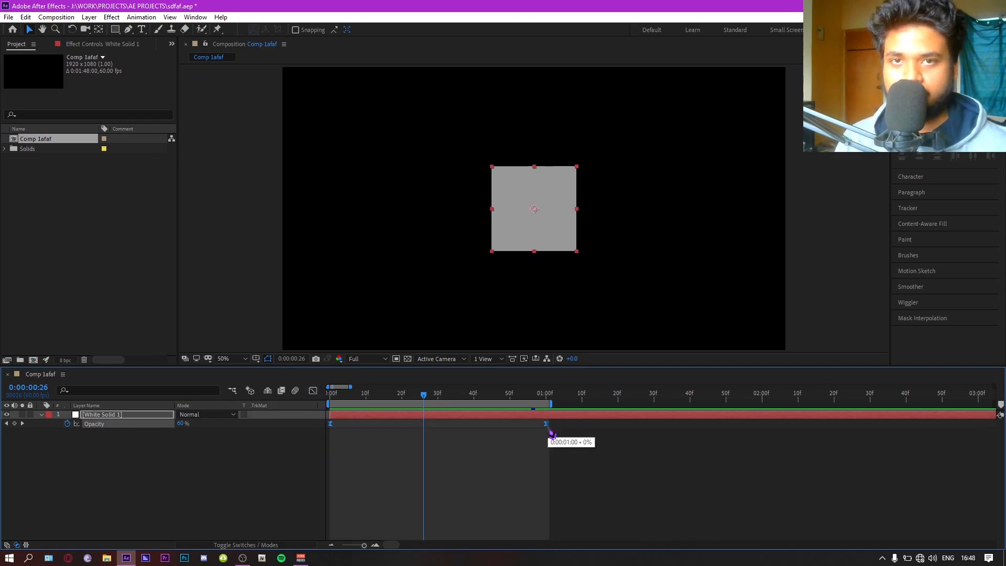
right_click(550, 433)
mouse_move(576, 418)
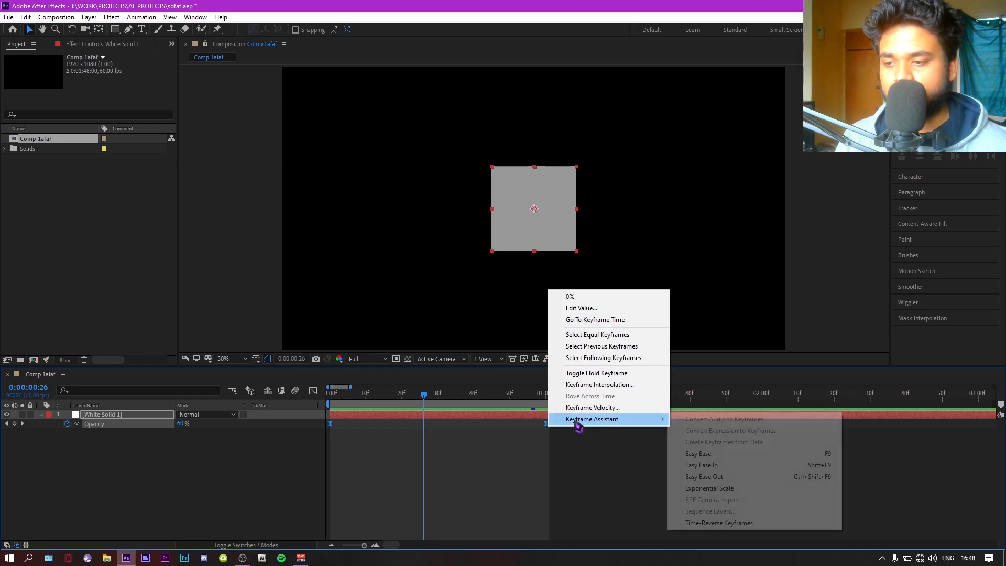
left_click(702, 455)
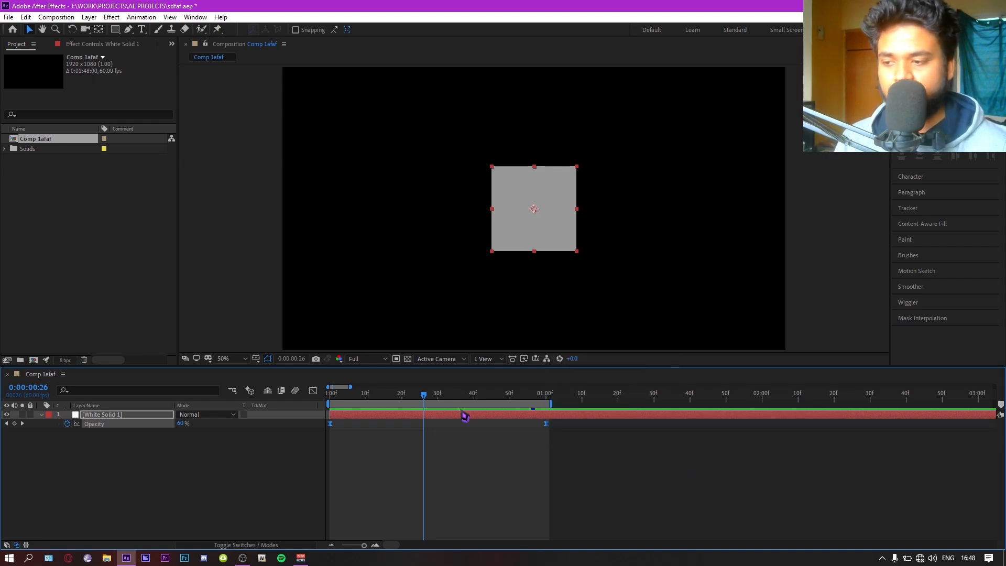
Step: Play the eased opacity fade-out from the first frame twice
left_click(336, 396)
key("space")
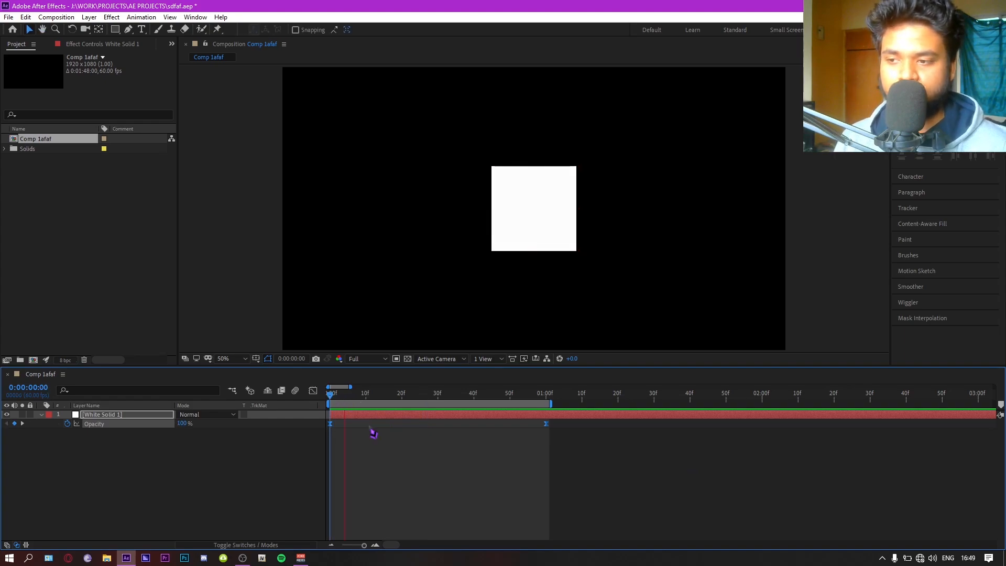
key("space")
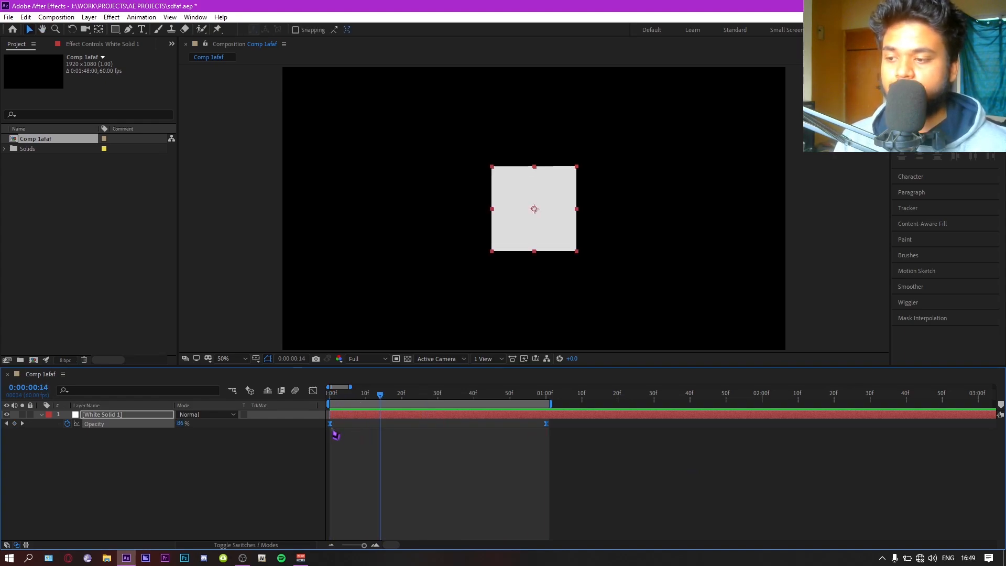
left_click(330, 399)
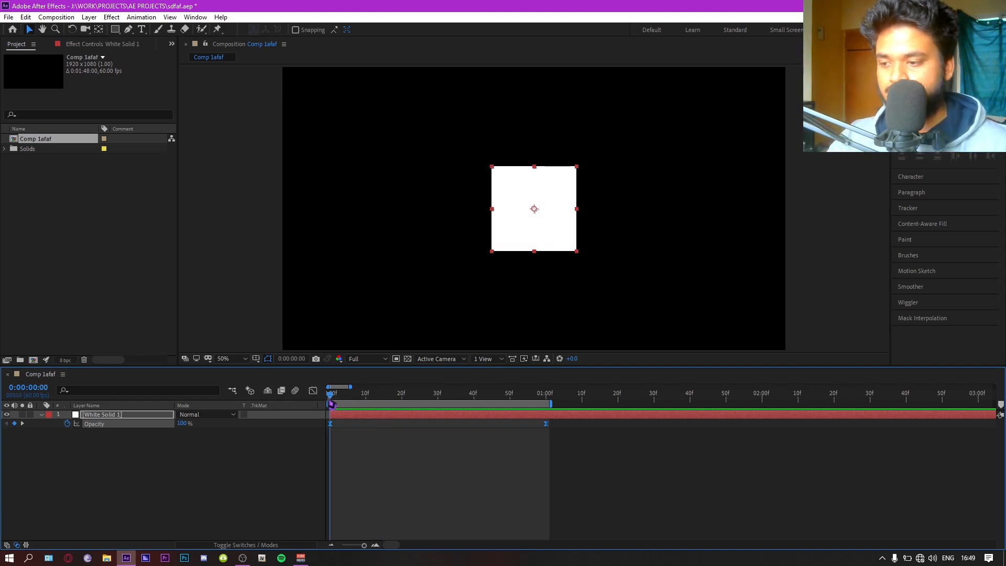
key("space")
key("space")
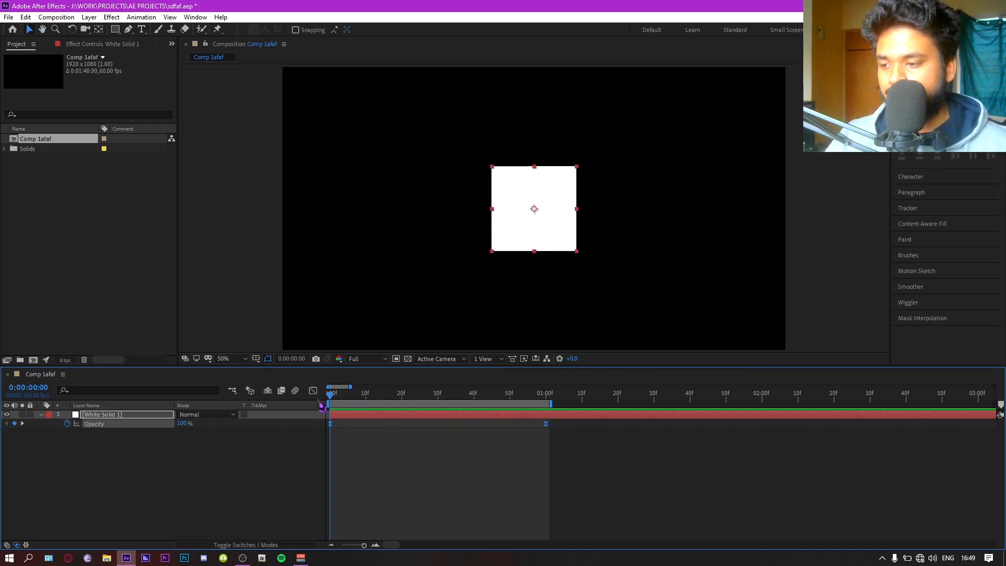
Step: In the value graph, pull both opacity keyframe handles to 0% at the first frame so the fade drops sharply at the start
left_click(313, 391)
left_click(397, 438)
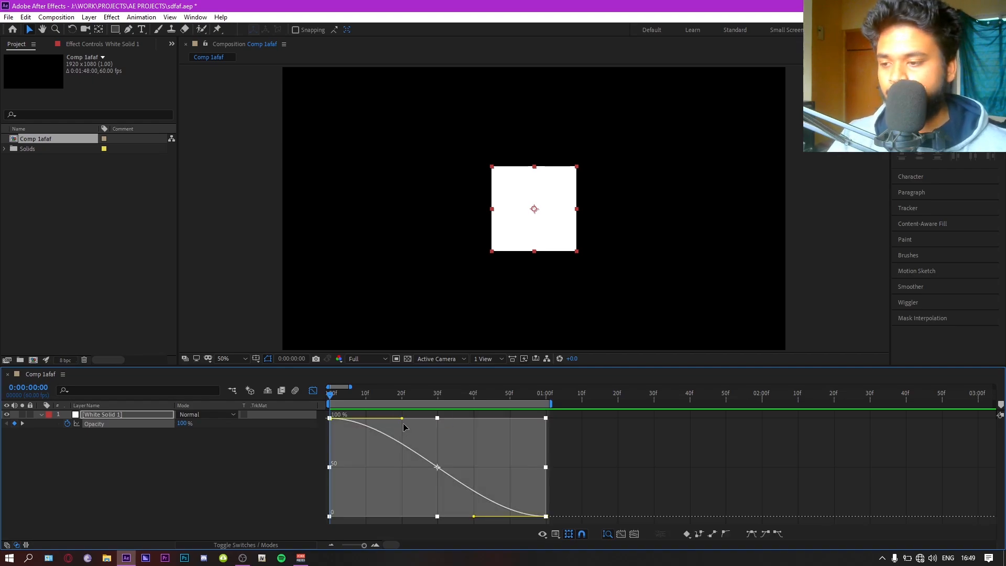
left_click_drag(404, 419, 300, 524)
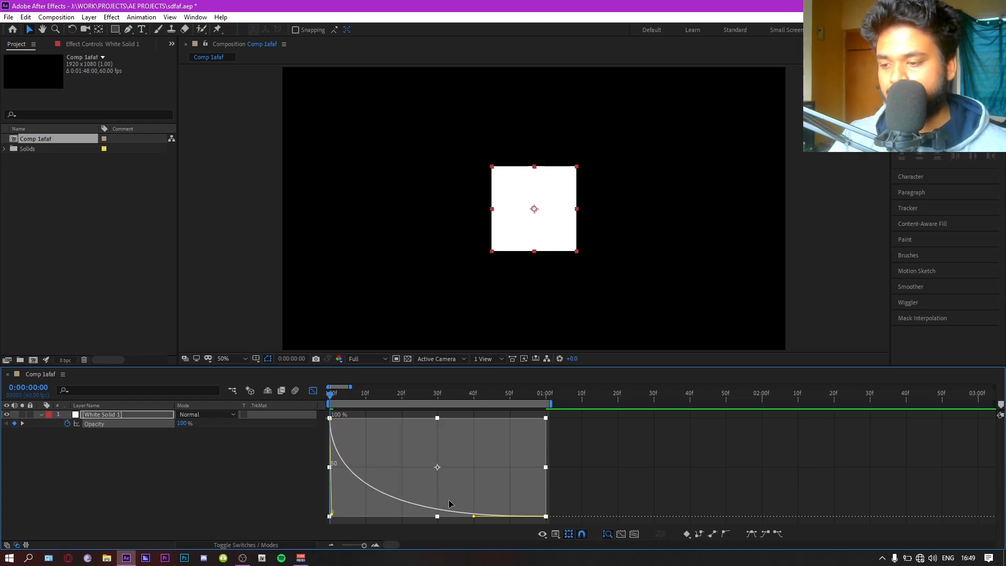
left_click_drag(473, 519, 322, 527)
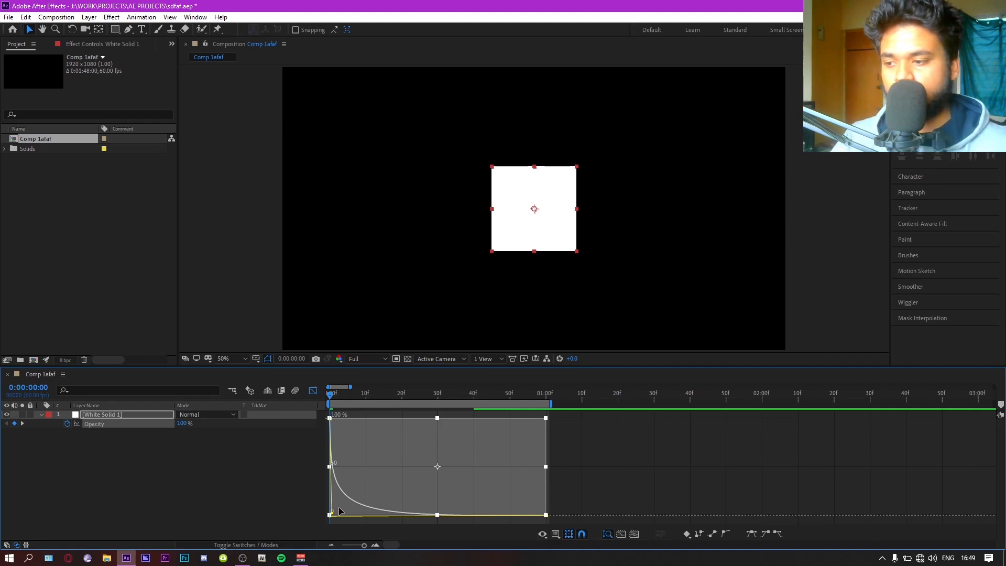
Step: Close the stray browser window and preview the sharply dropping fade from the first frame
left_click(375, 545)
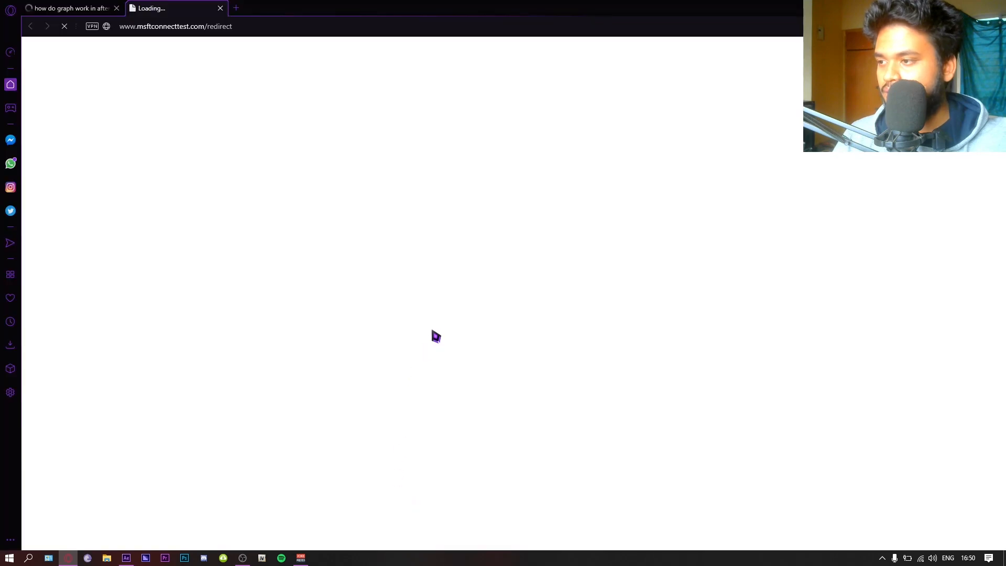
left_click(994, 7)
left_click(576, 303)
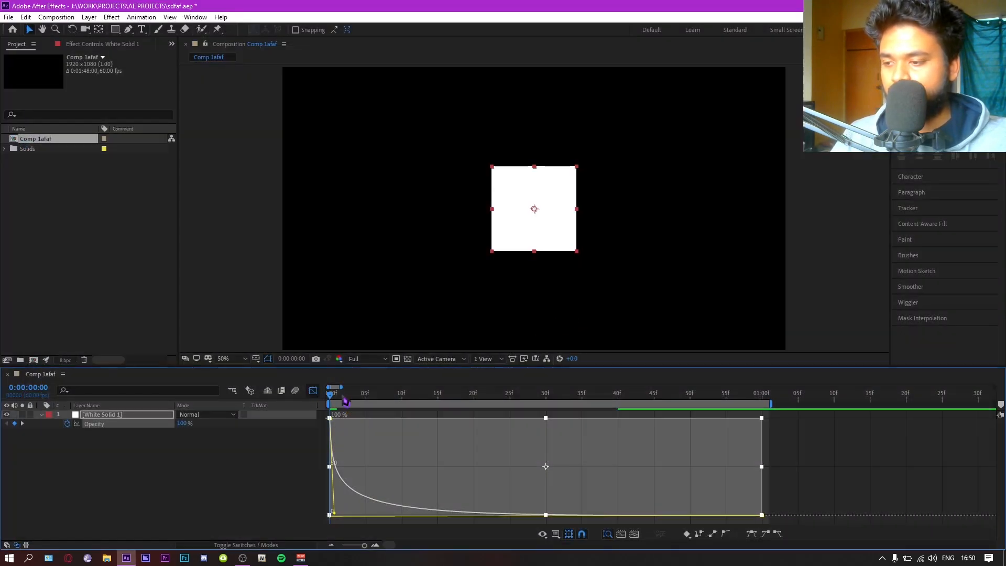
left_click_drag(343, 398, 330, 398)
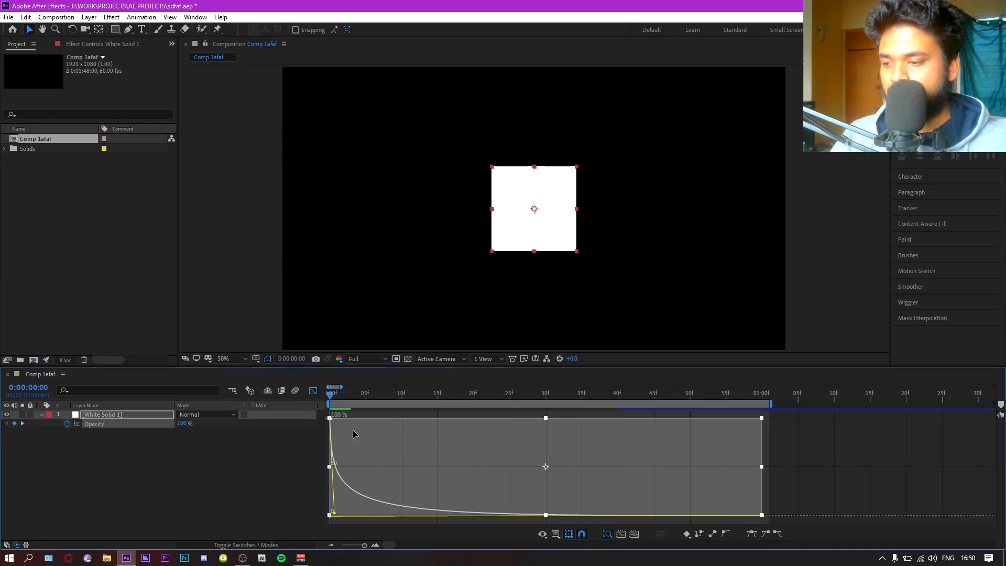
key("space")
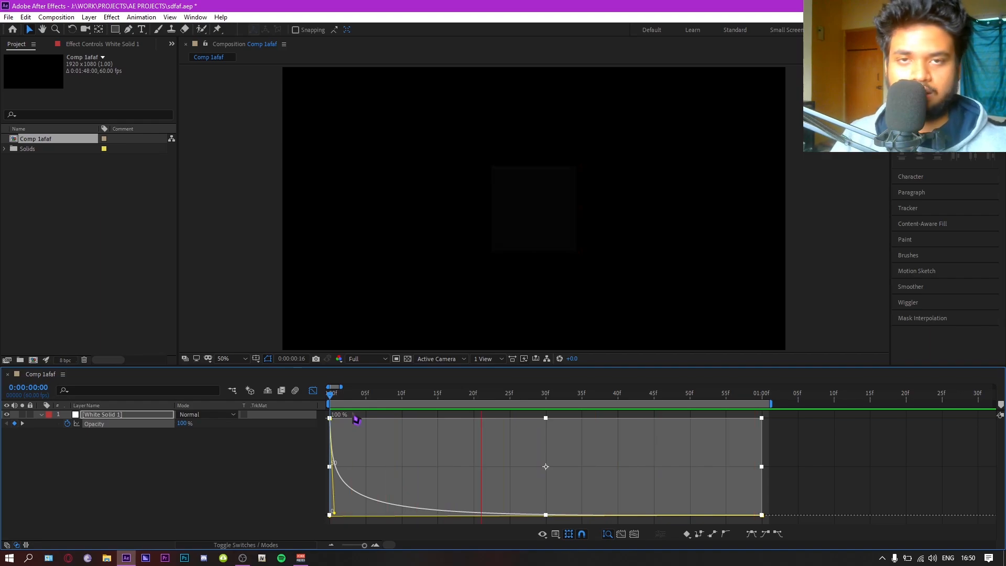
key("space")
Step: Return to the first frame and restore the Easy Ease curve on both opacity keyframes
left_click(331, 401)
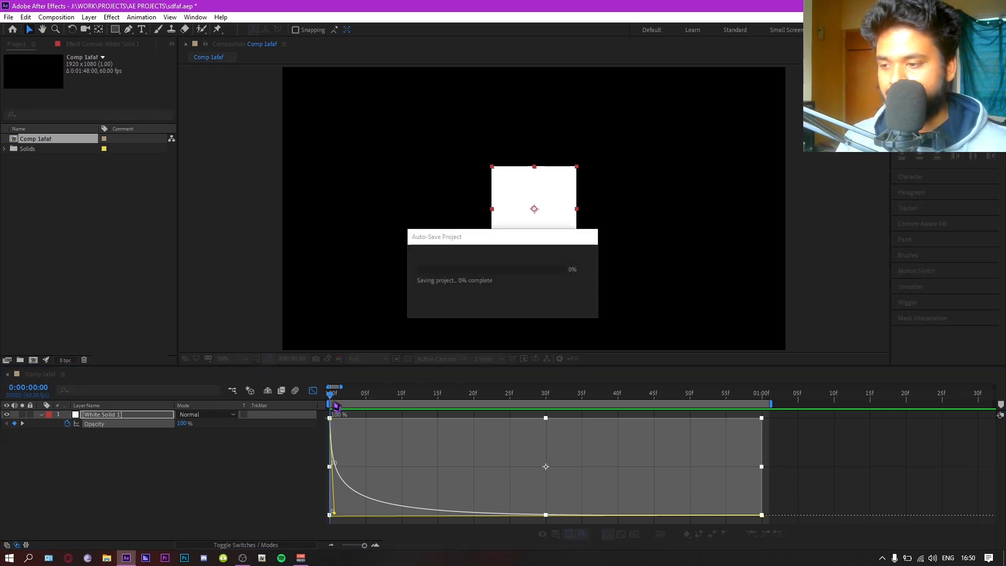
left_click(381, 397)
key("Home")
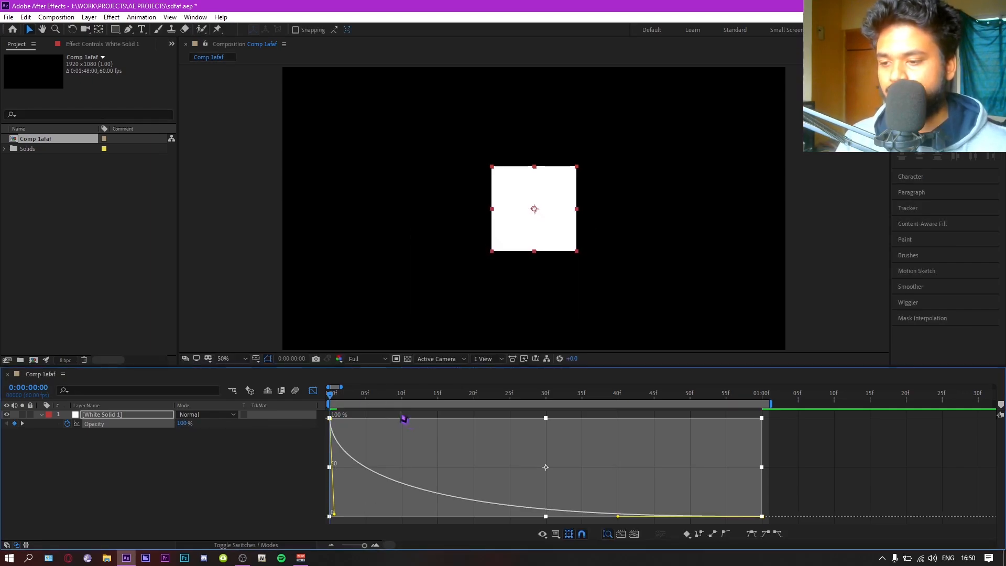
key("F9")
Step: Pull both opacity handles to nearly 100% at the one-second mark so the value drops only at the end, and preview the fade
left_click_drag(473, 417, 772, 428)
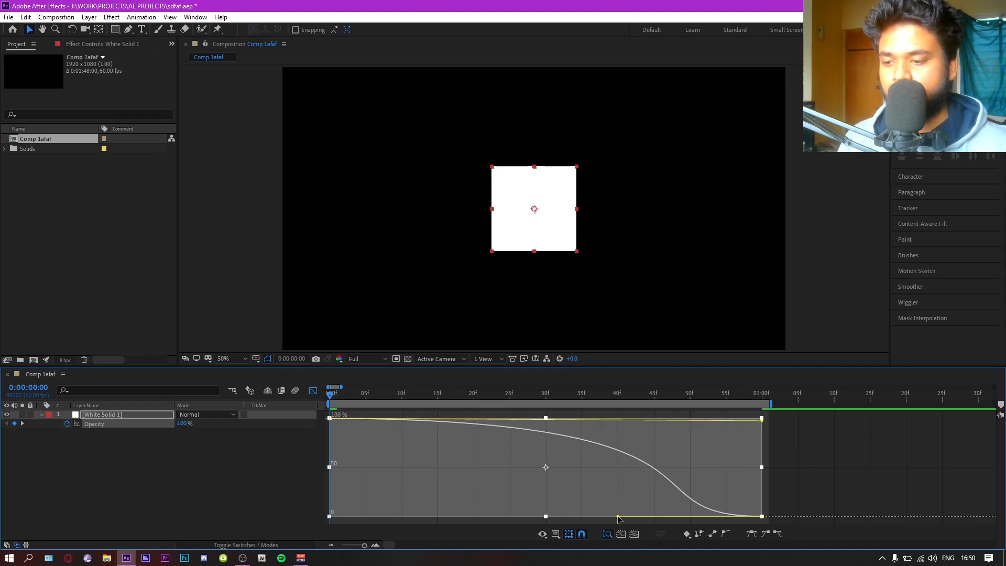
left_click_drag(618, 518, 784, 431)
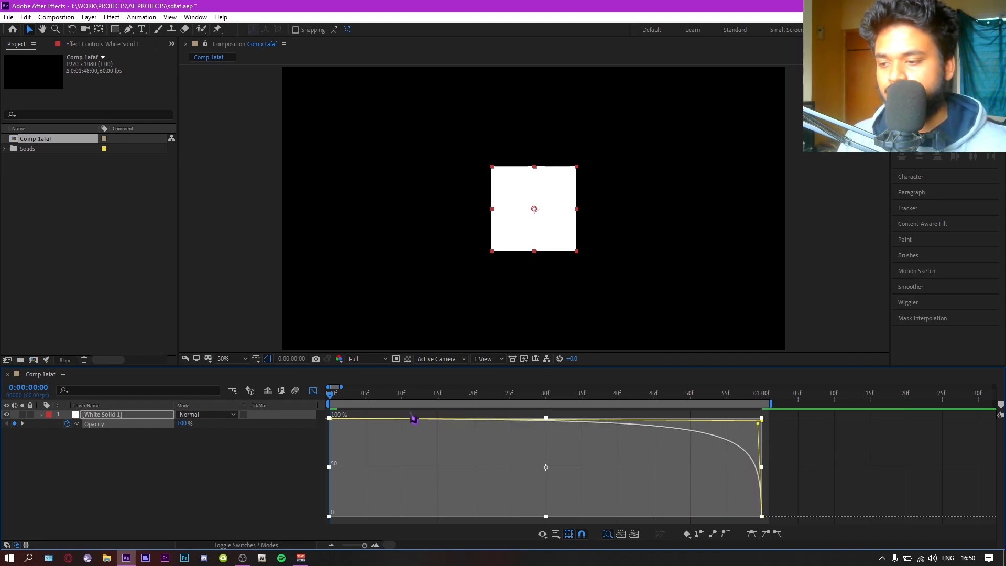
key("space")
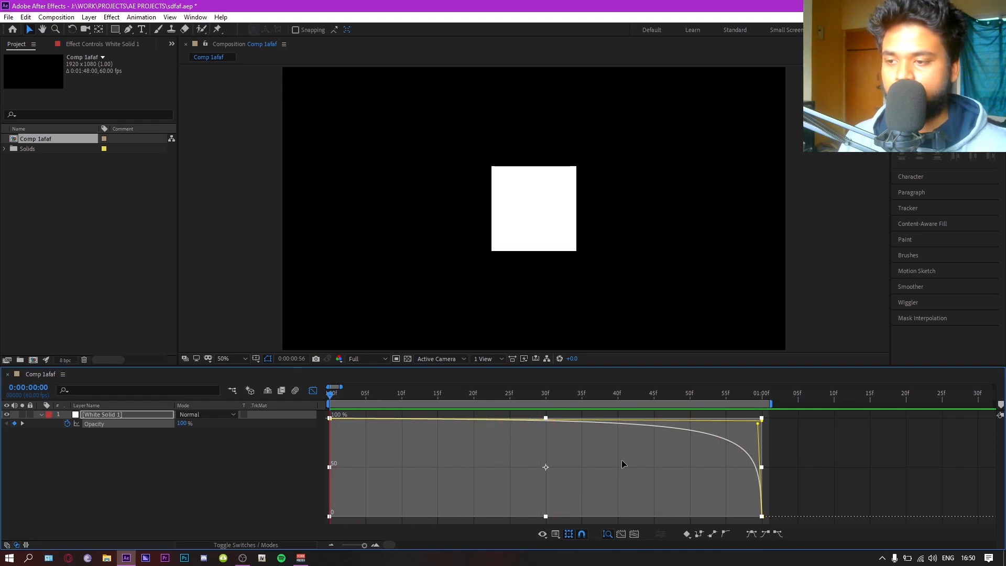
left_click_drag(669, 399, 764, 402)
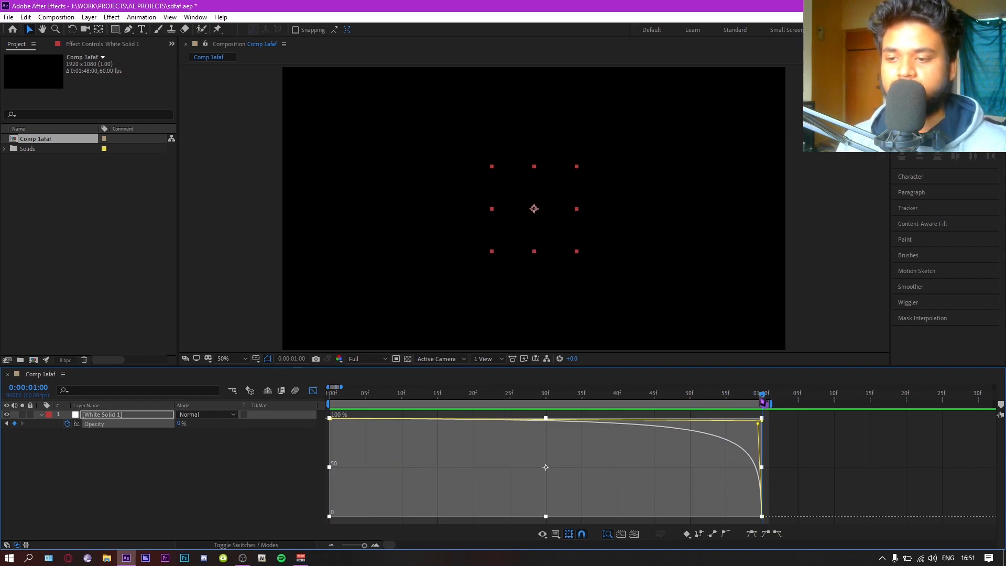
key("space")
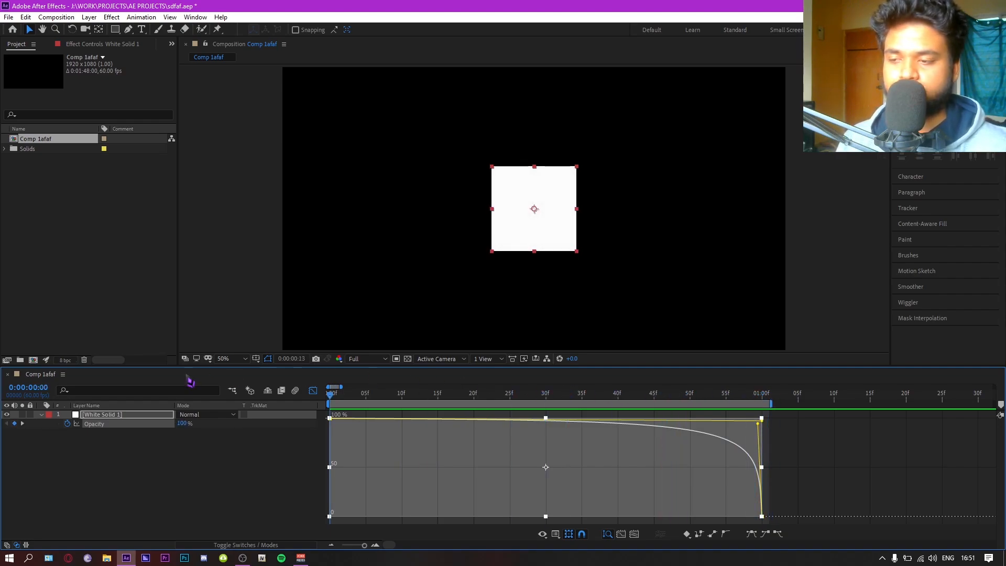
Step: Reset both opacity keyframes to the Easy Ease curve and switch the Graph Editor to the speed graph
key("F9")
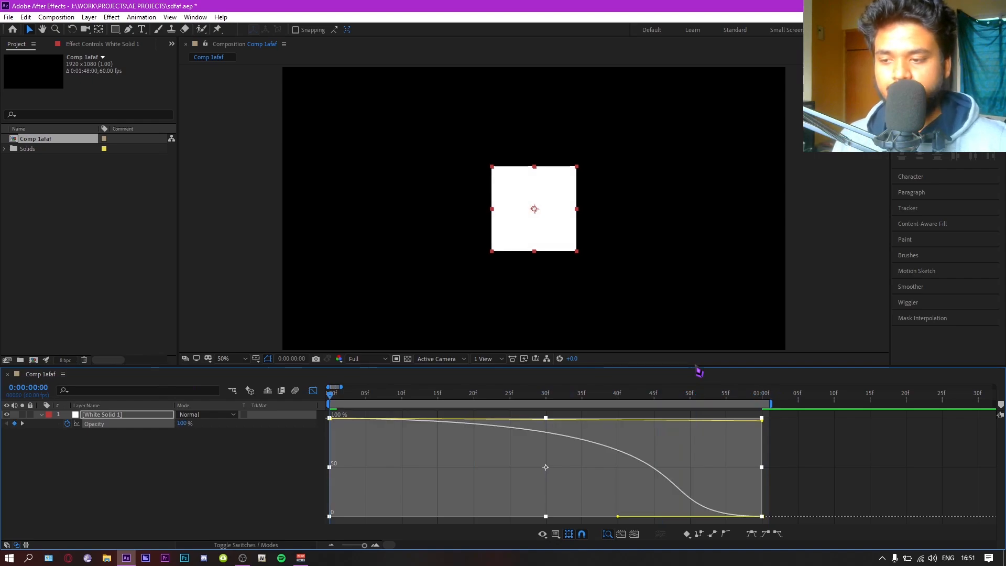
right_click(438, 457)
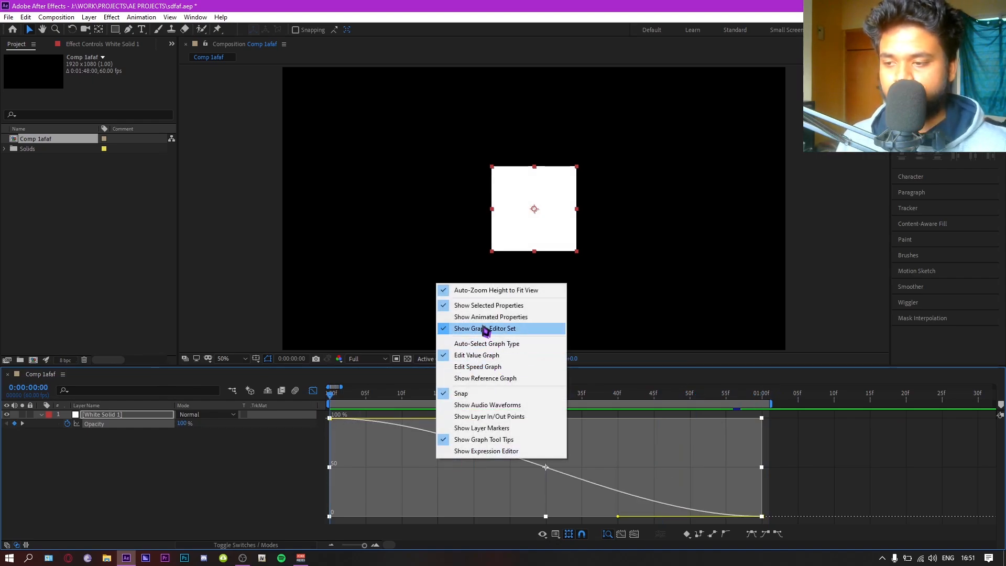
left_click(502, 368)
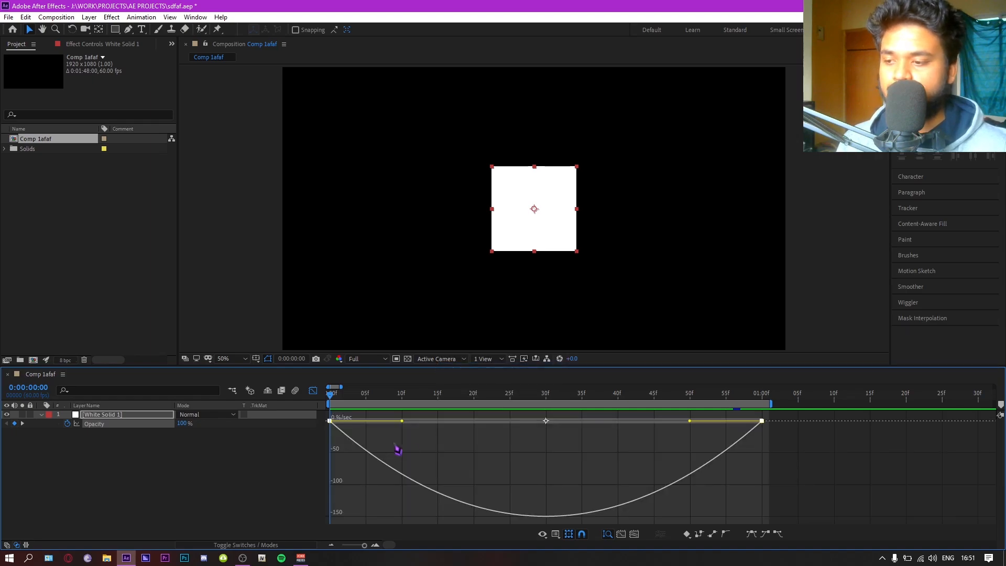
Step: Pull both opacity handles to the first keyframe in the speed graph so the fade starts at peak speed, and preview it
left_click_drag(403, 423, 335, 428)
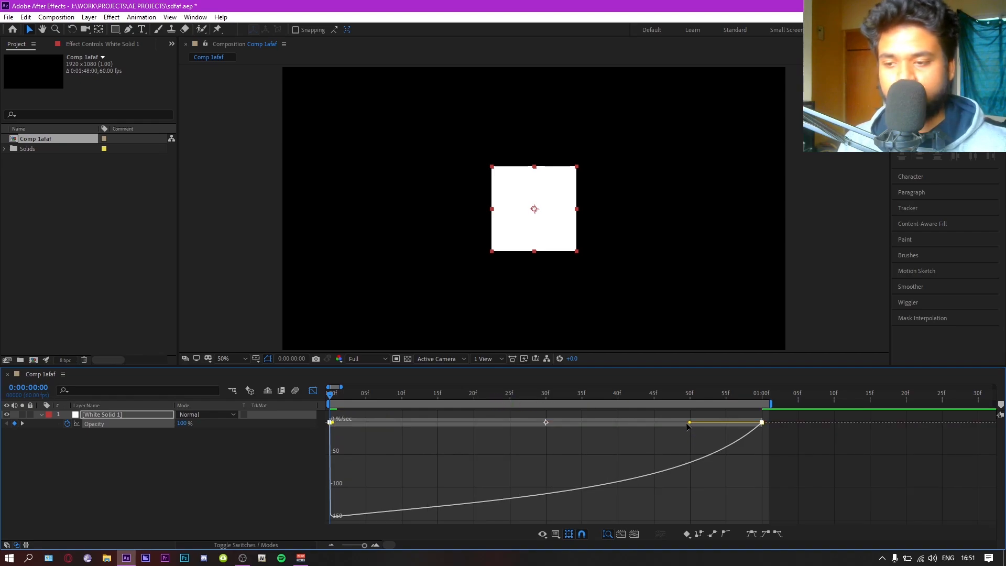
left_click_drag(690, 424, 330, 437)
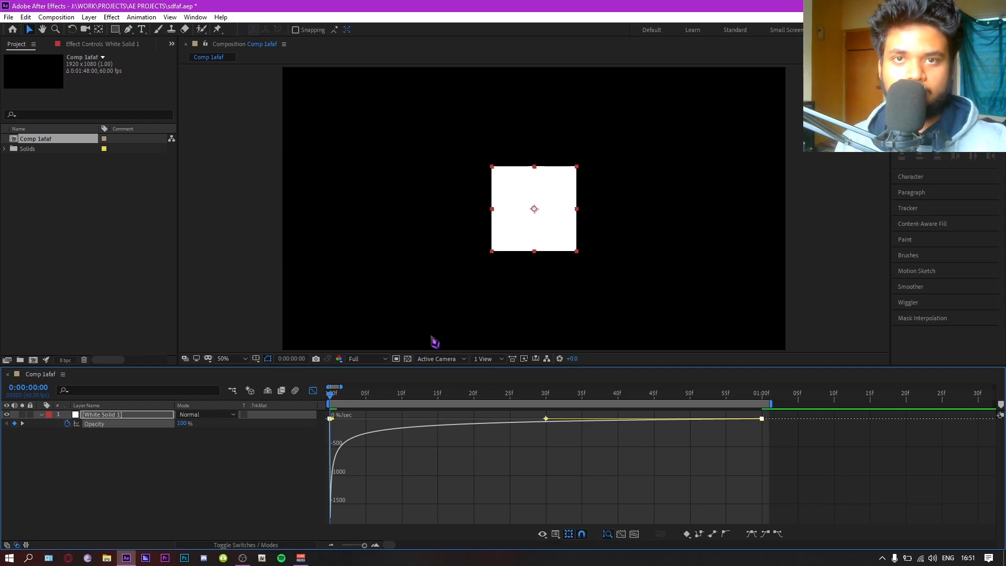
mouse_move(330, 476)
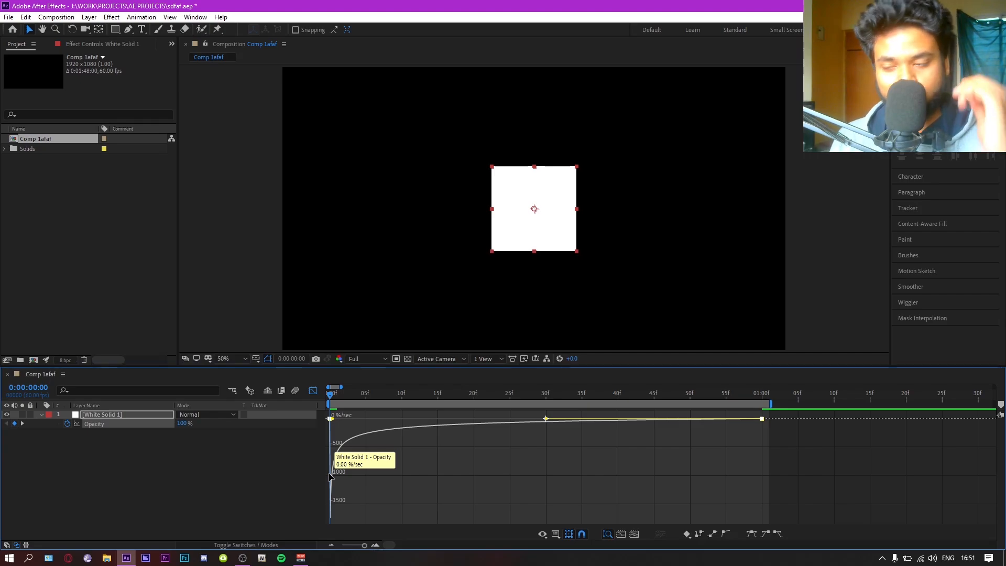
key("space")
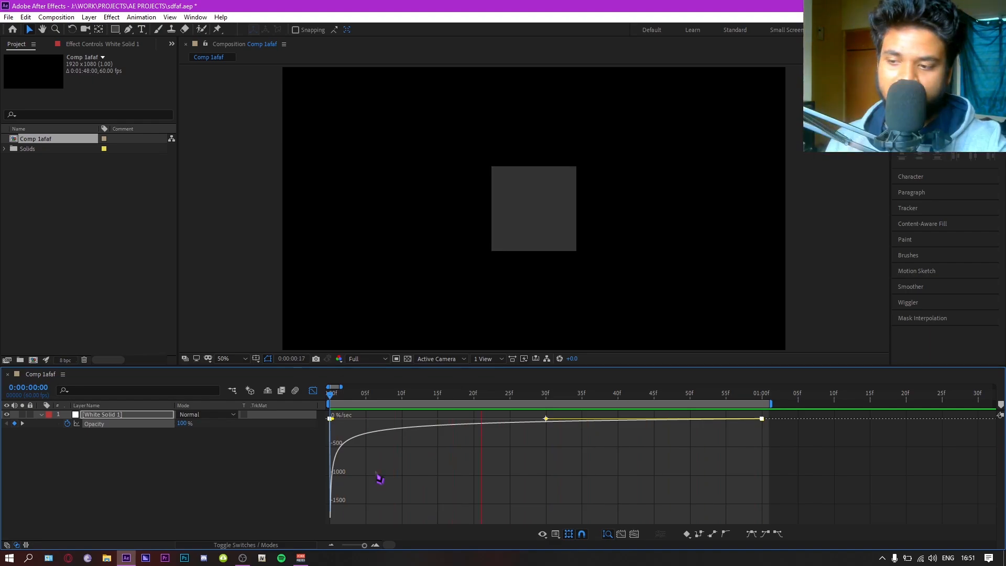
key("space")
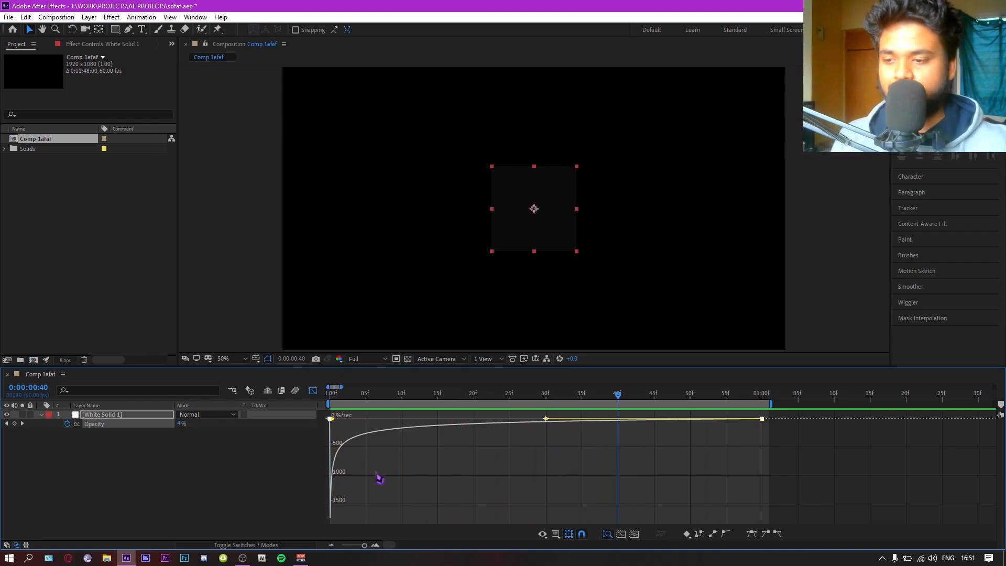
Step: Reset both opacity keyframes to Easy Ease, extend the first keyframe's handle to 100% influence, and preview the late fade
key("ctrl+a")
key("F9")
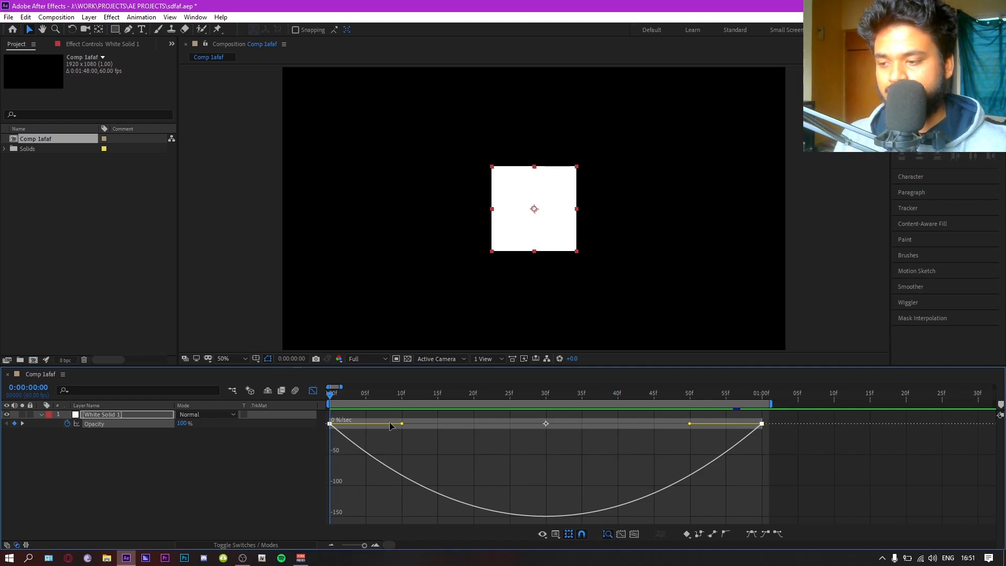
left_click_drag(401, 423, 546, 423)
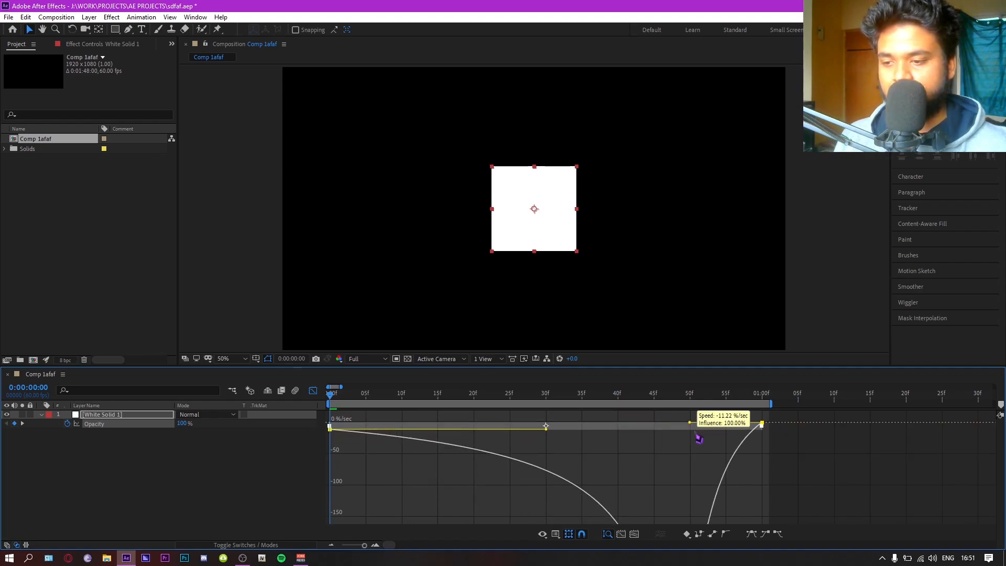
key("space")
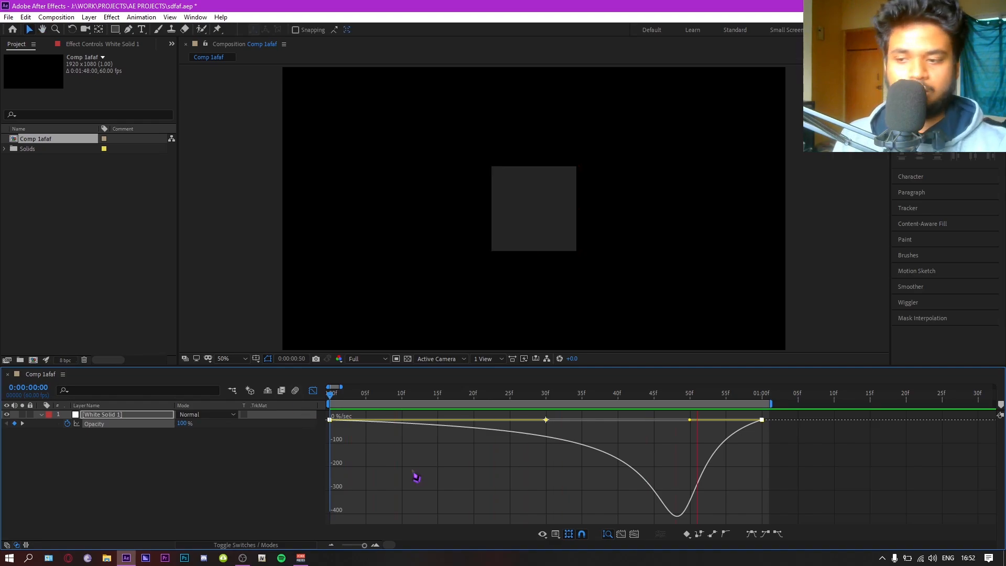
key("space")
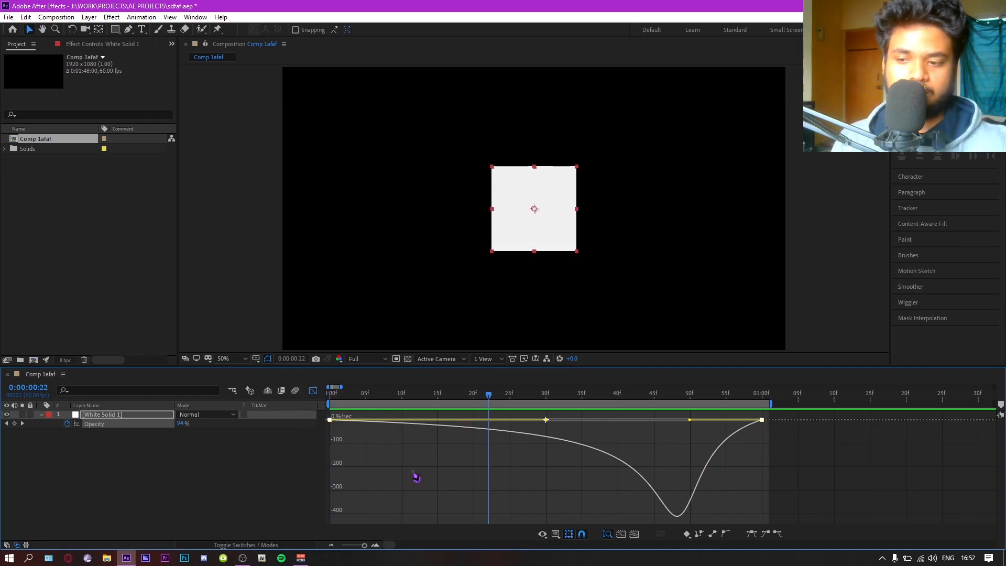
Step: Restore the Easy Ease curve on both opacity keyframes, return to the first frame and close the Graph Editor
key("Delete")
key("Home")
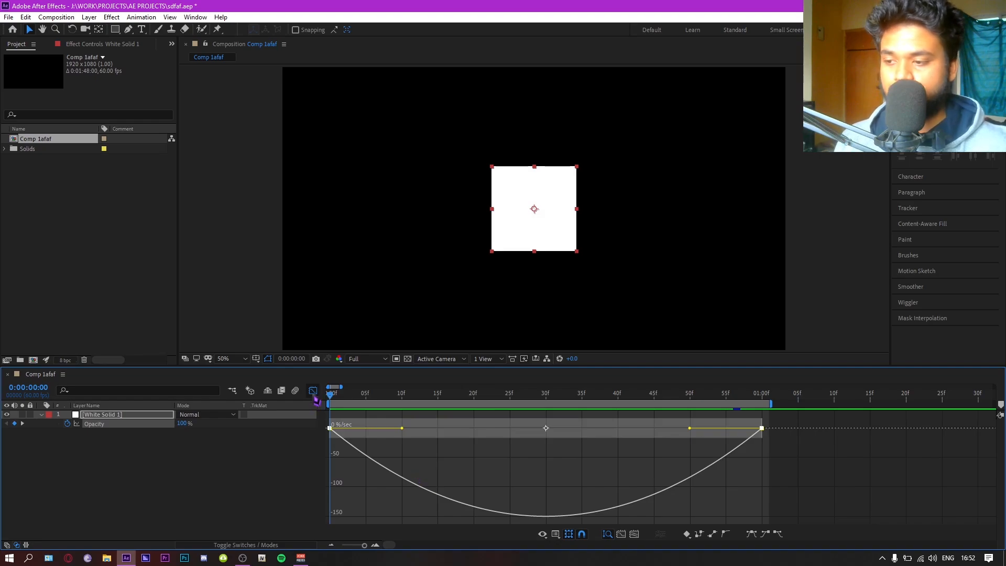
left_click(314, 392)
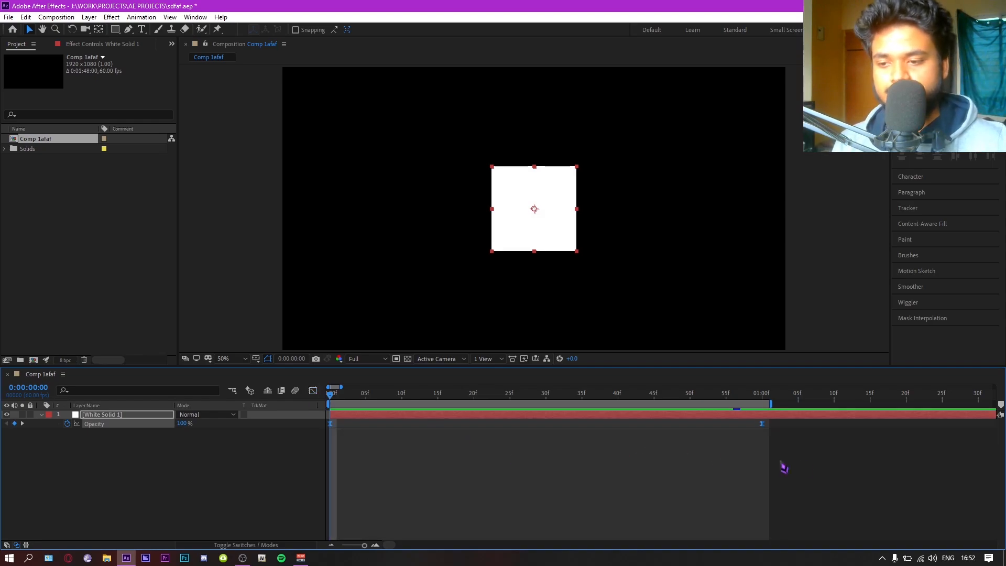
Step: Move the last opacity keyframe to 0:00:01:01, keep the first one at frame 0, and preview the fade-out
left_click_drag(763, 426, 770, 428)
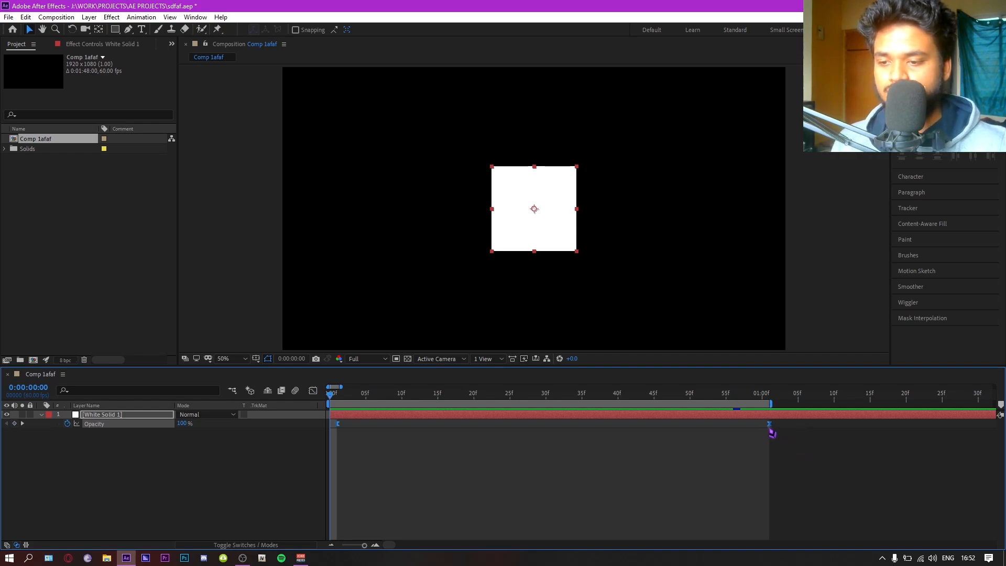
left_click(618, 469)
left_click(337, 426)
left_click_drag(335, 427, 329, 427)
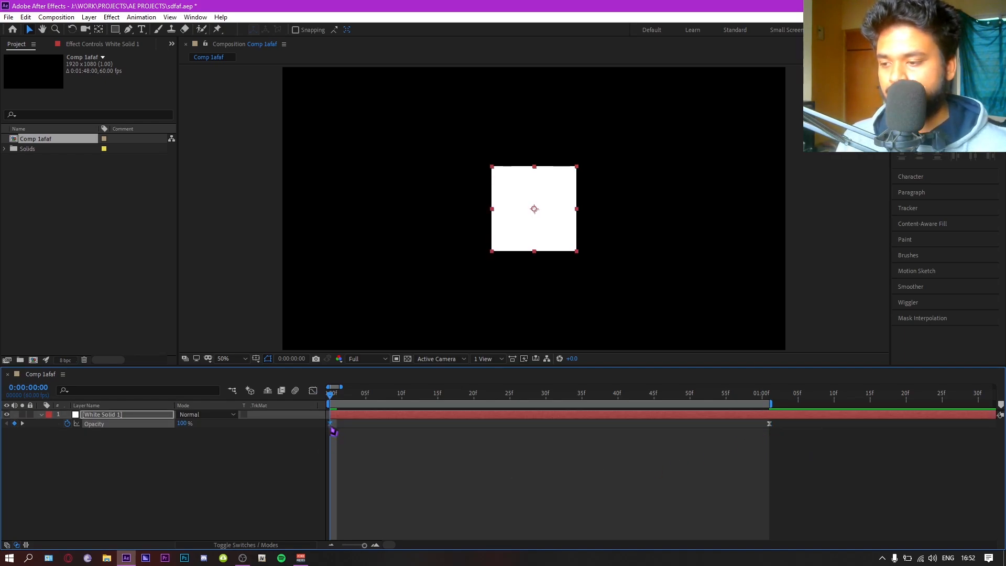
key("space")
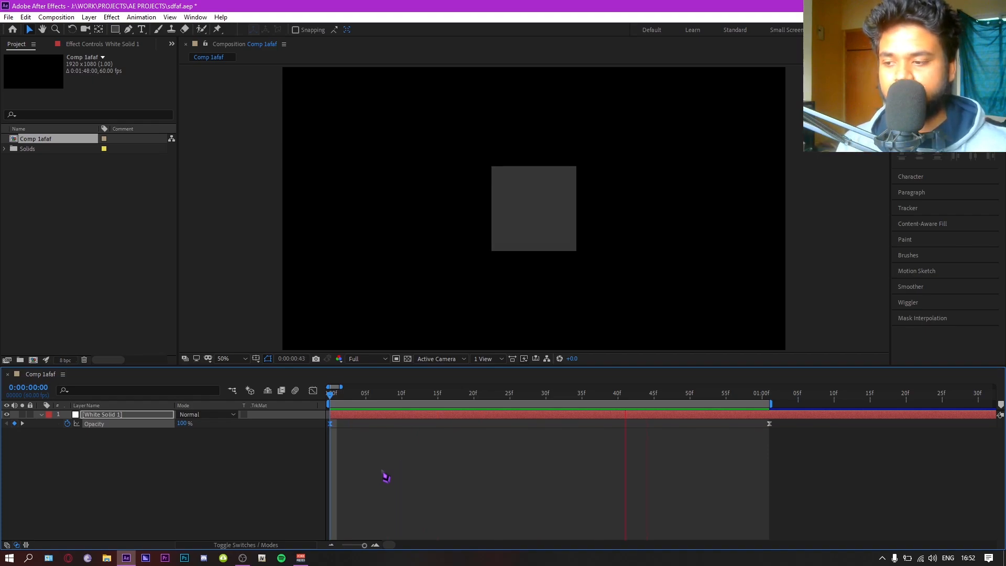
key("space")
Step: Apply Easy Ease to both opacity keyframes with the Keyframe Assistant and review the fade-out across the work area
left_click_drag(854, 447, 317, 426)
right_click(331, 428)
mouse_move(378, 420)
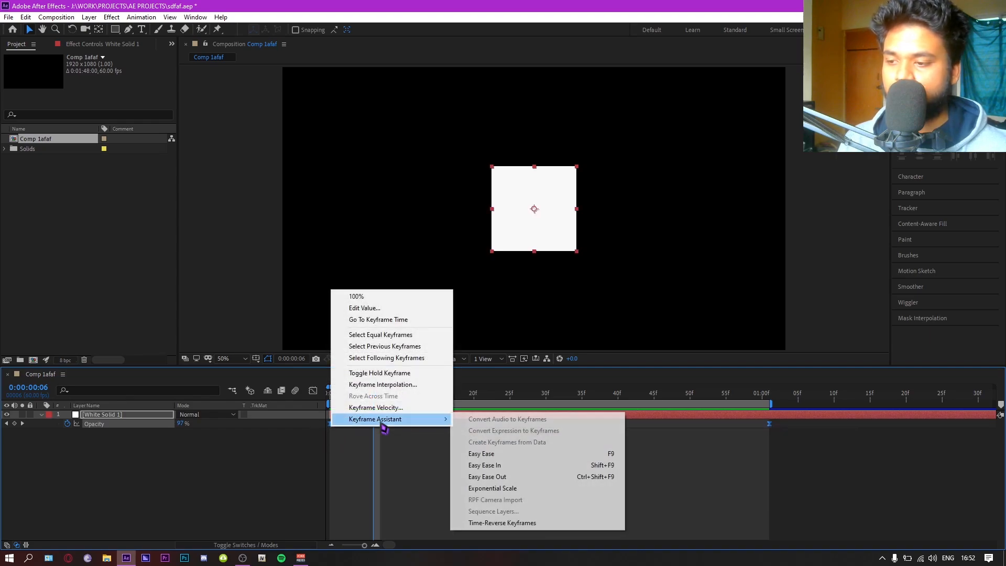
left_click(507, 454)
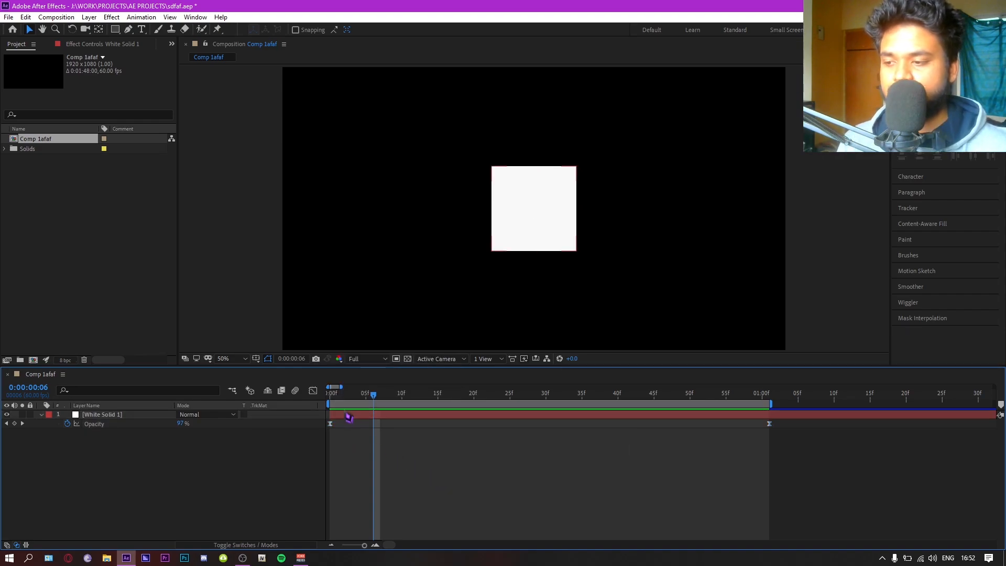
key("space")
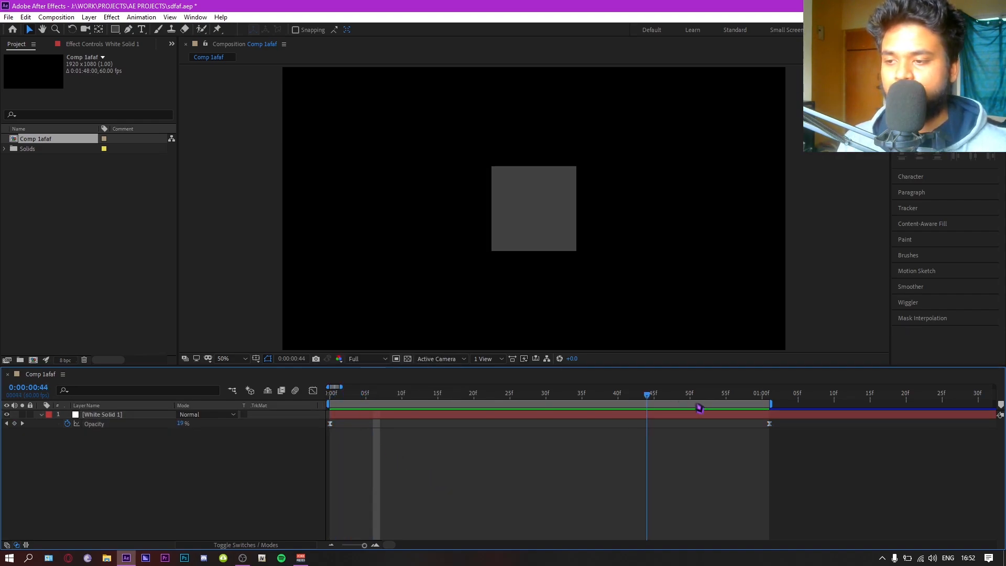
left_click_drag(772, 405, 614, 473)
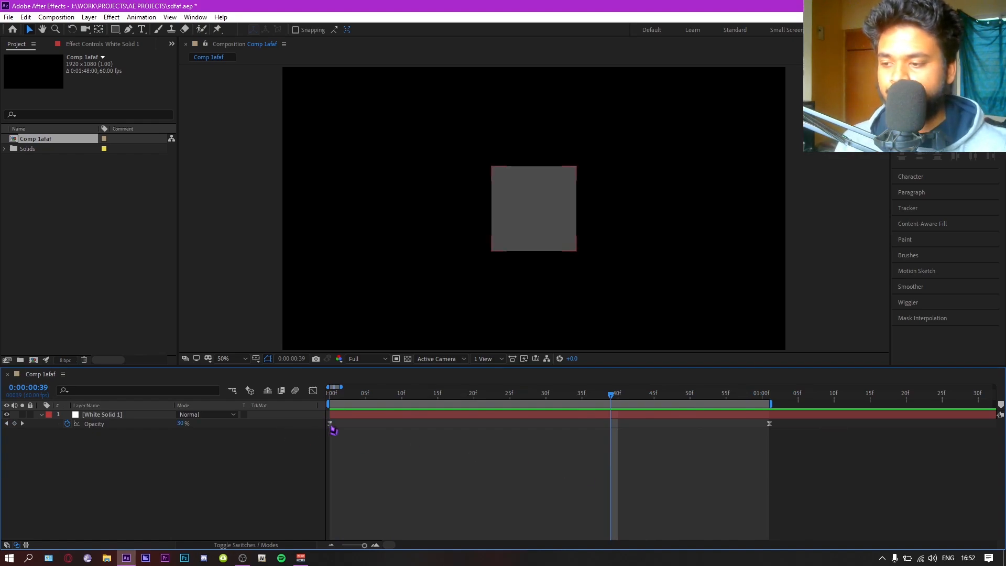
Step: Try reversing the fade by swapping the two opacity keyframes by hand, and undo the moves
mouse_move(331, 424)
left_mouse_down()
mouse_move(755, 447)
mouse_move(752, 423)
mouse_move(325, 438)
left_mouse_up()
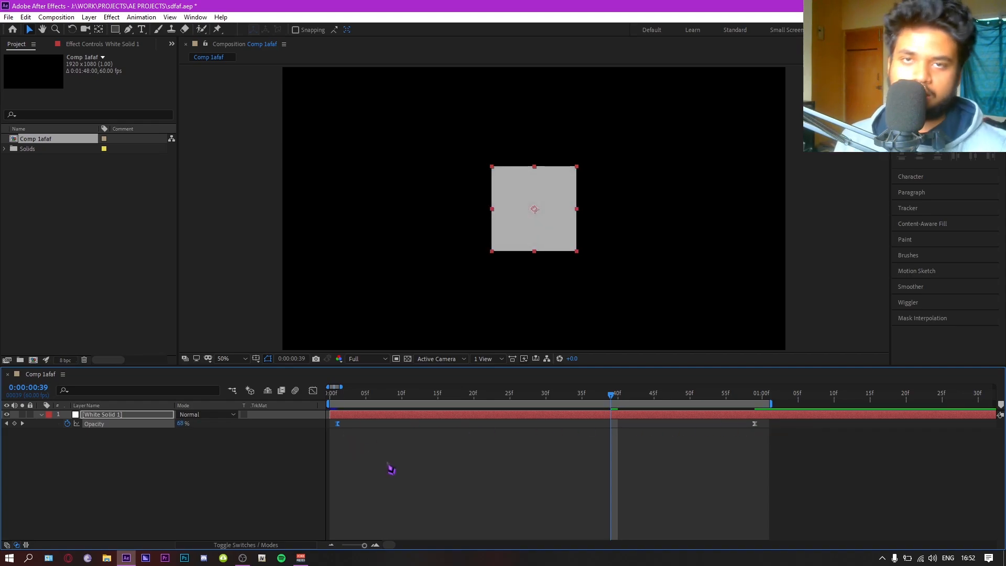
key("ctrl+z")
key("ctrl+z")
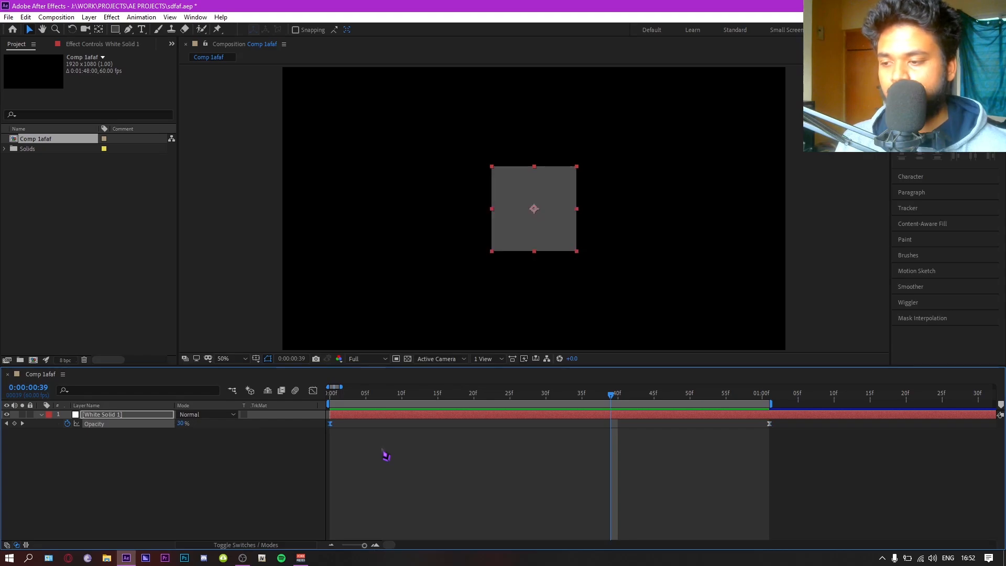
Step: Select both opacity keyframes and apply Time-Reverse Keyframes from the Keyframe Assistant to turn the fade-out into a fade-in
left_click_drag(328, 443, 783, 428)
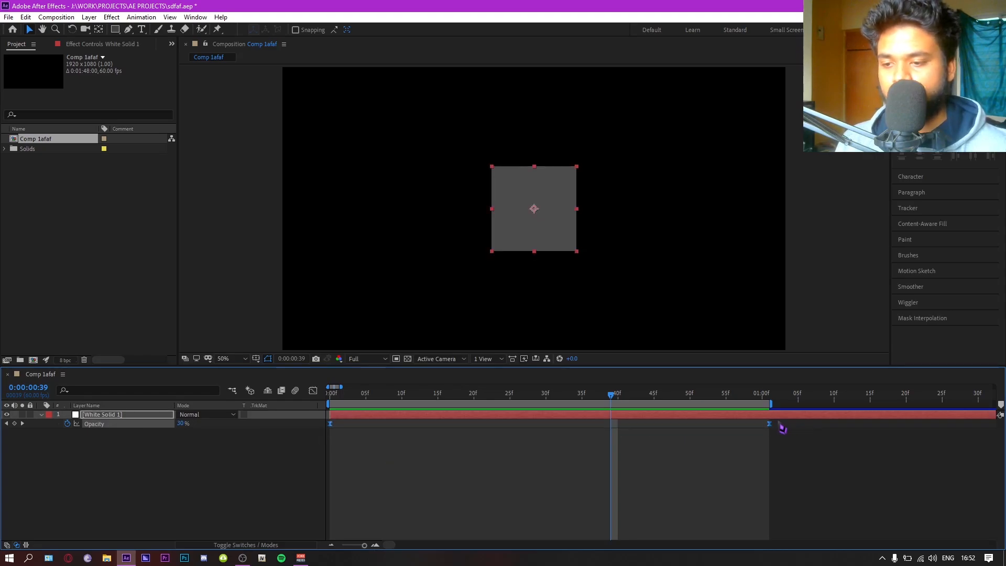
right_click(770, 424)
mouse_move(802, 418)
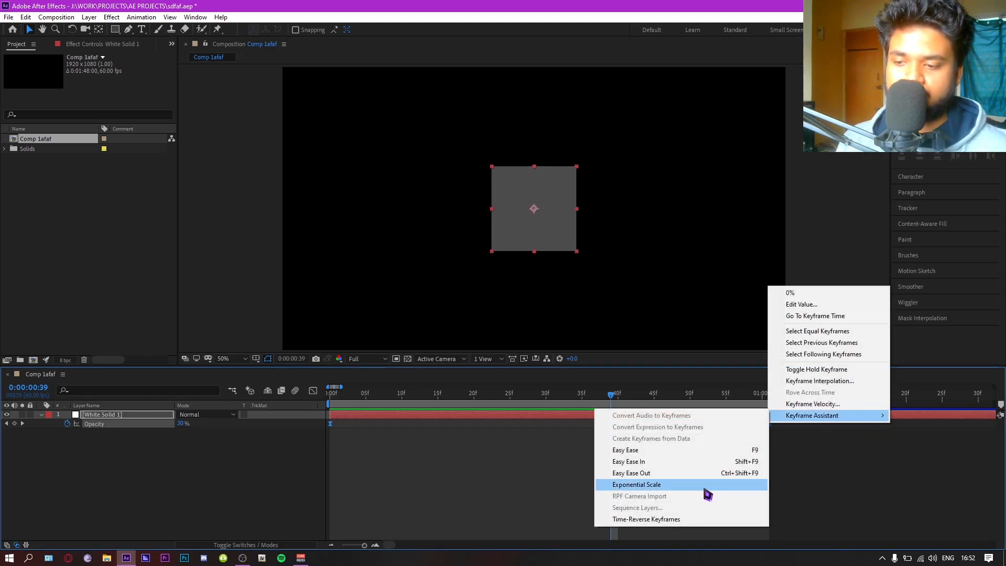
left_click(739, 519)
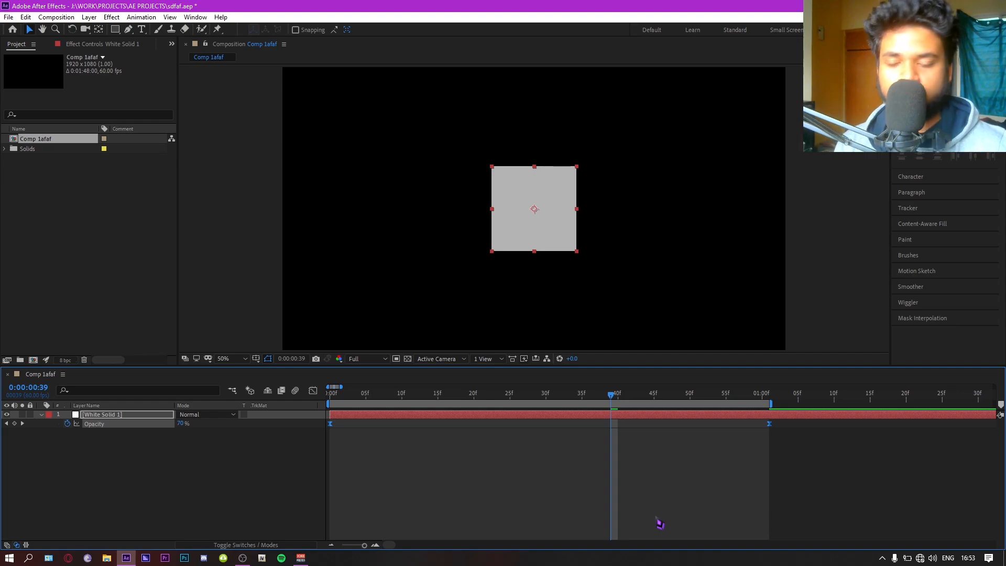
Step: Preview the reversed fade from the first frame and scrub through it up to the last keyframe at 0:00:01:01
left_click(333, 393)
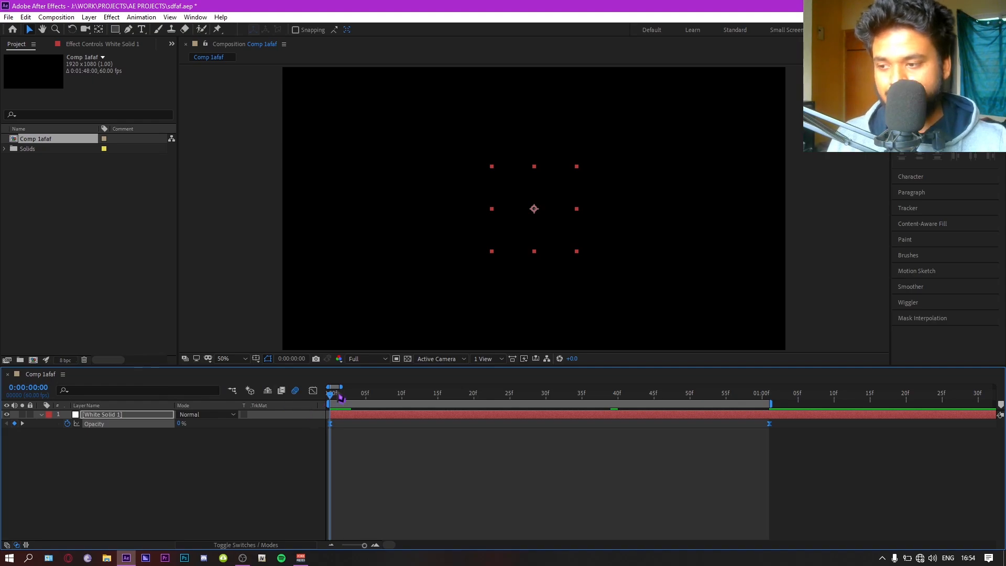
left_click_drag(341, 397, 309, 428)
key("space")
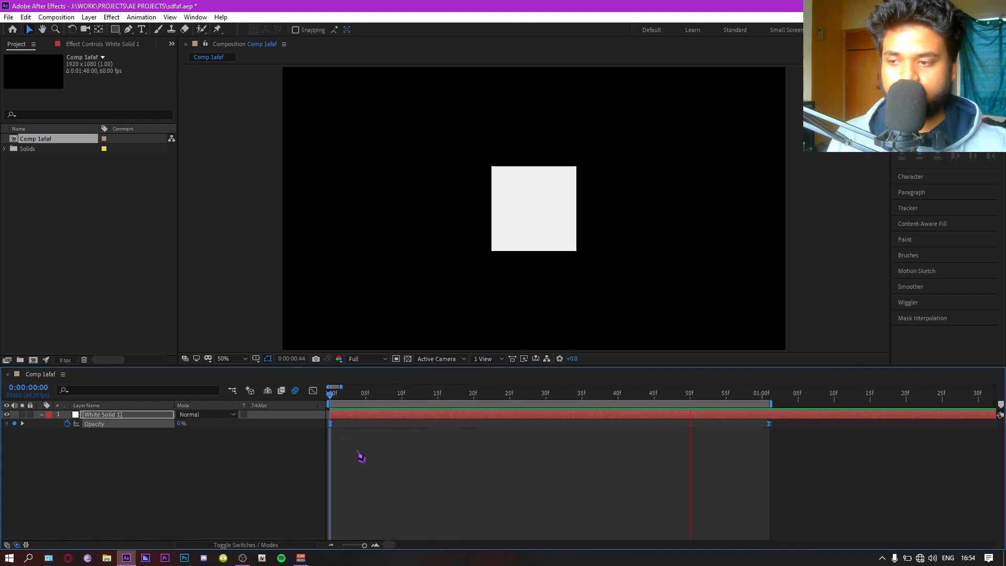
key("space")
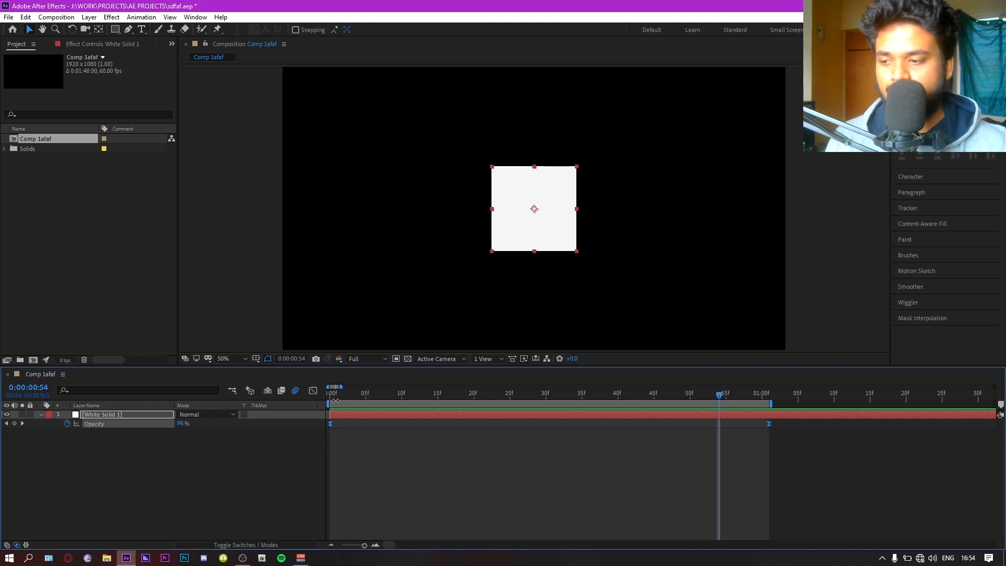
left_click_drag(337, 397, 769, 414)
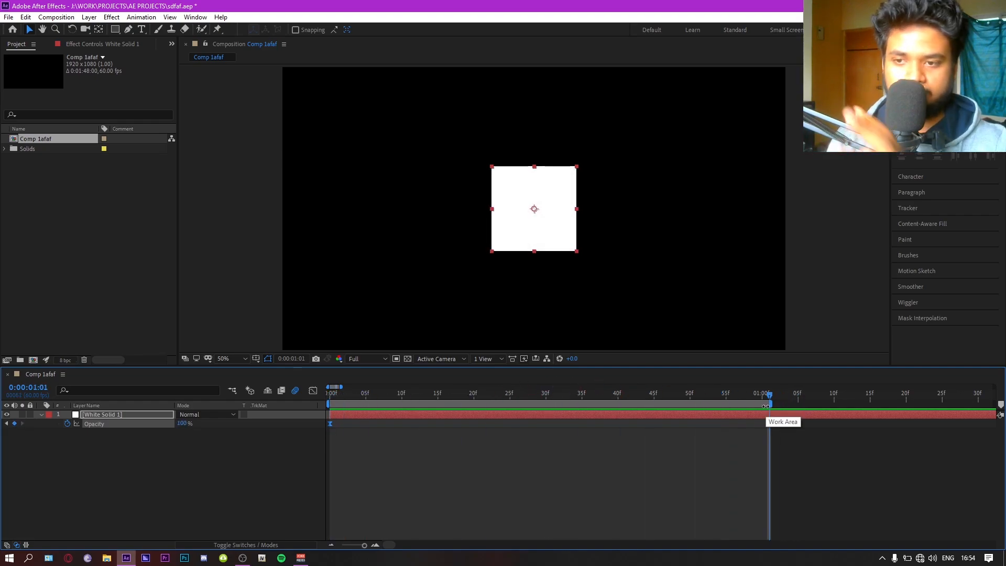